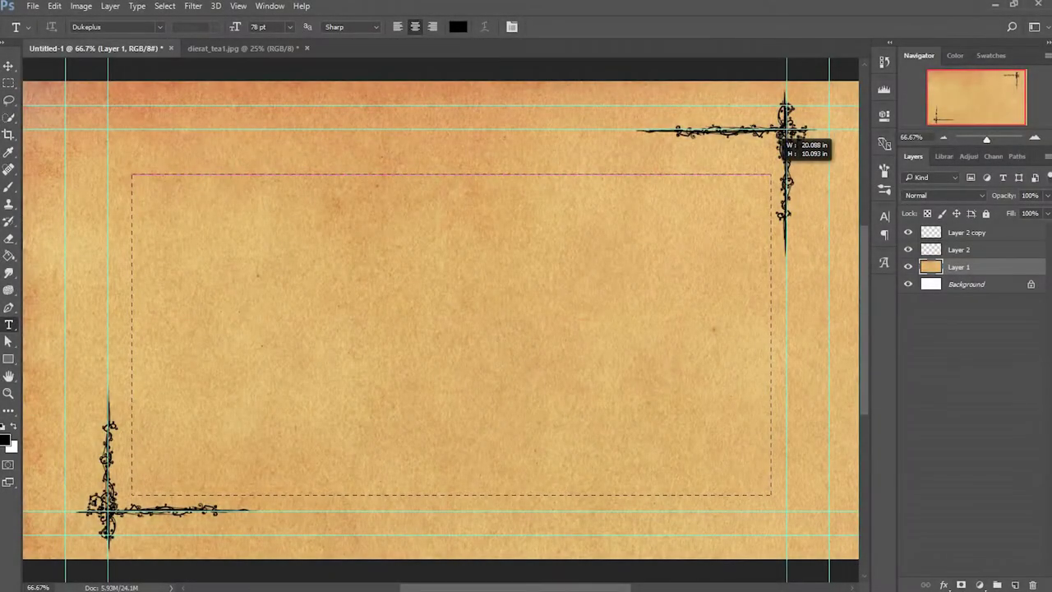
- Drag a text box near the top and type 'Welcome to another map making'
{"action": "left_click_drag", "start_coordinate": [787, 141], "coordinate": [788, 142]}
{"action": "type", "text": "Special Thanks to Darin De Paul Mary McGlynn Barbara Bond Alyssa McCarthy Gallifrey4637"}
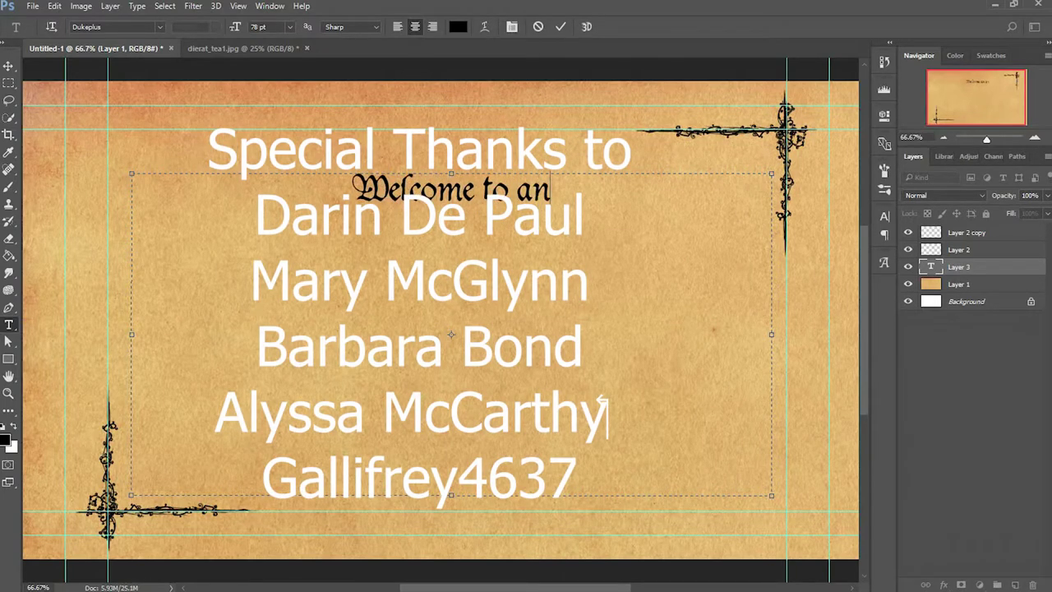
{"action": "type", "text": "other"}
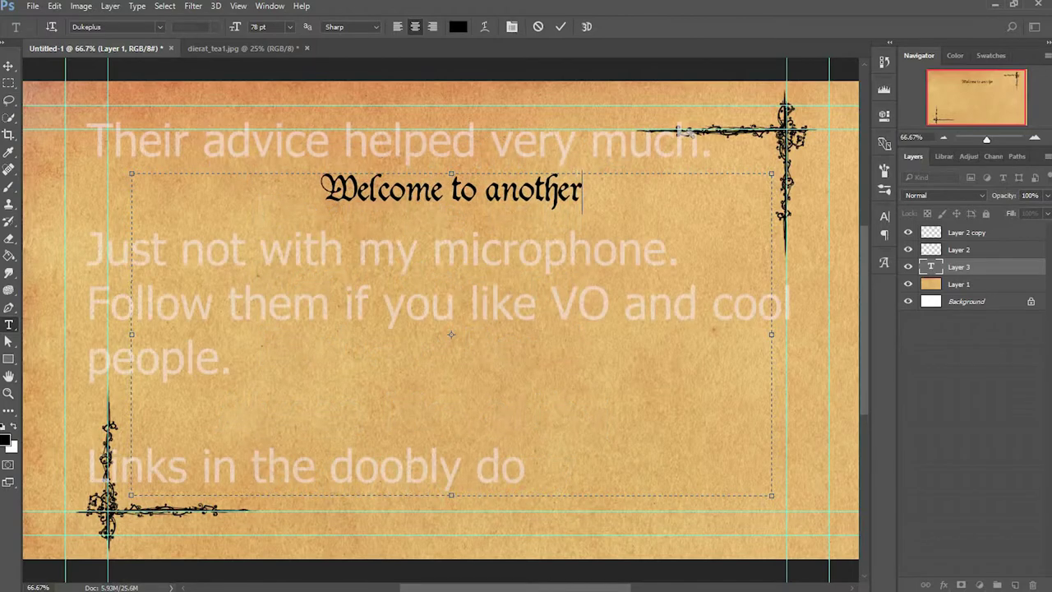
{"action": "type", "text": " map mak"}
{"action": "key", "text": "BackSpace"}
{"action": "key", "text": "BackSpace"}
{"action": "key", "text": "BackSpace"}
{"action": "key", "text": "BackSpace"}
{"action": "type", "text": "-ma"}
{"action": "key", "text": "BackSpace"}
{"action": "key", "text": "BackSpace"}
{"action": "key", "text": "BackSpace"}
{"action": "type", "text": "mak"}
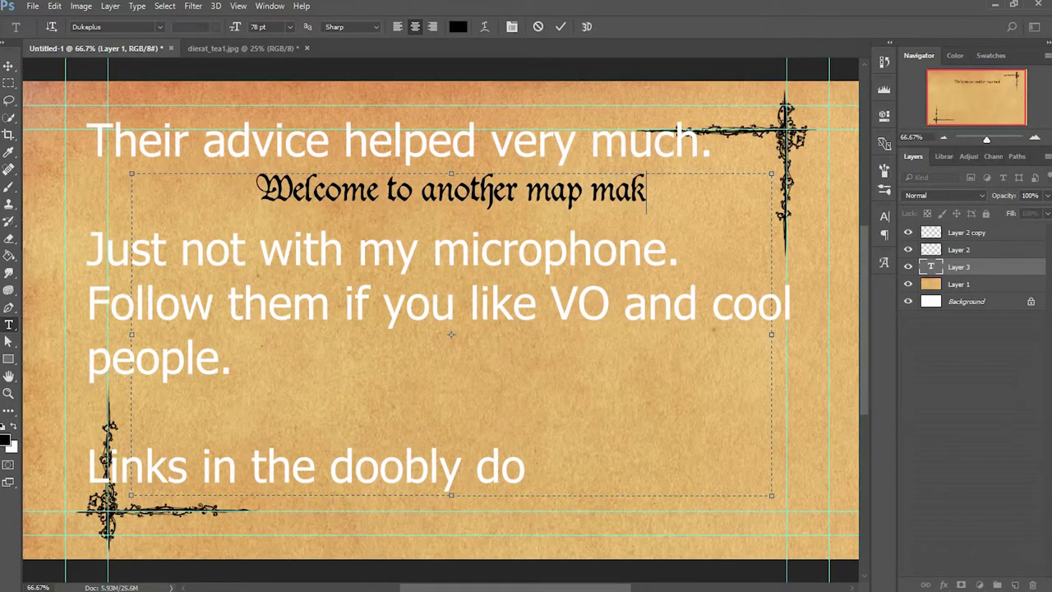
{"action": "type", "text": "ing"}
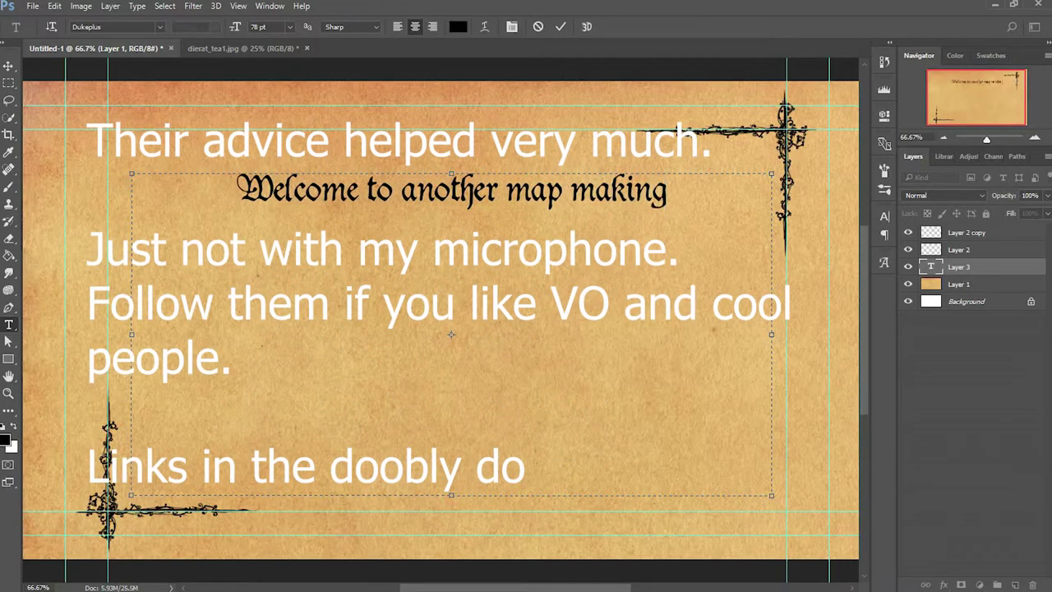
- Finish the title with 'tutorial' and begin a second line reading 'Banners'
{"action": "key", "text": "ctrl+t"}
{"action": "key", "text": "ctrl+a"}
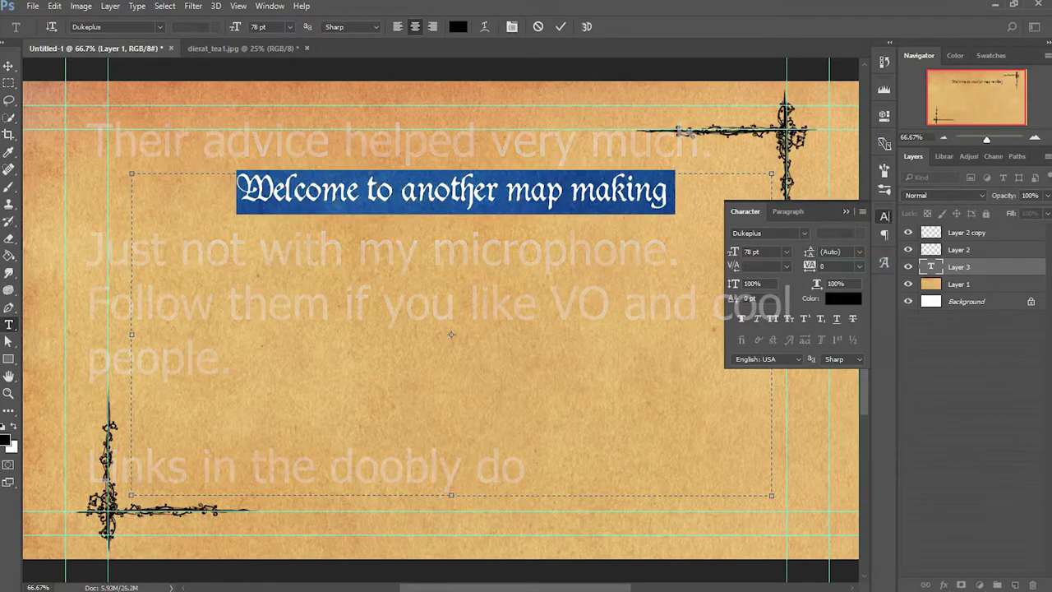
{"action": "key", "text": "End"}
{"action": "type", "text": "tutori"}
{"action": "key", "text": "BackSpace"}
{"action": "key", "text": "BackSpace"}
{"action": "key", "text": "BackSpace"}
{"action": "key", "text": "BackSpace"}
{"action": "key", "text": "BackSpace"}
{"action": "key", "text": "BackSpace"}
{"action": "key", "text": "BackSpace"}
{"action": "key", "text": "ctrl+t"}
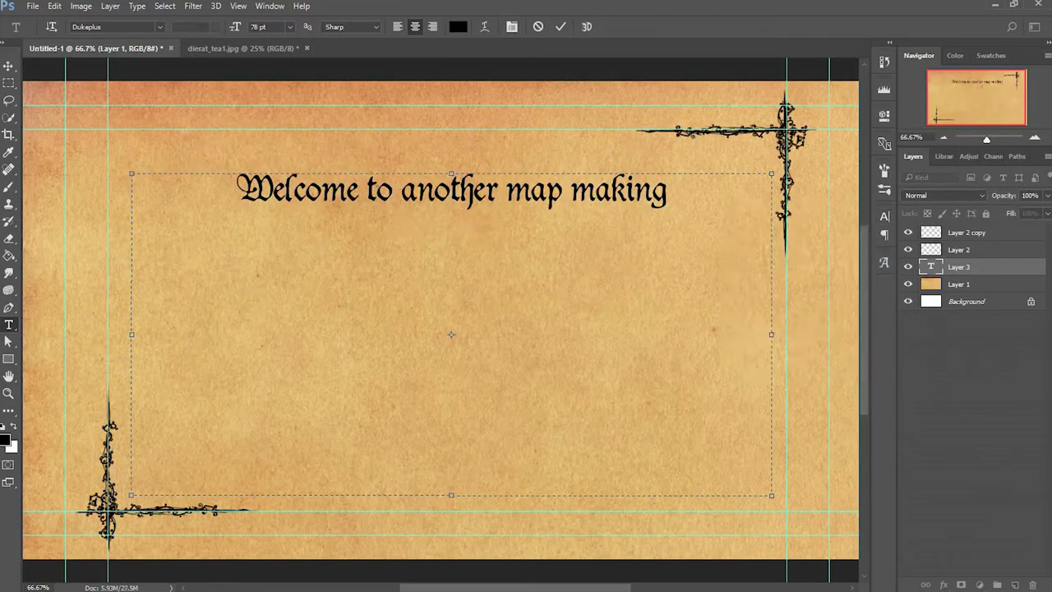
{"action": "type", "text": "tutorial"}
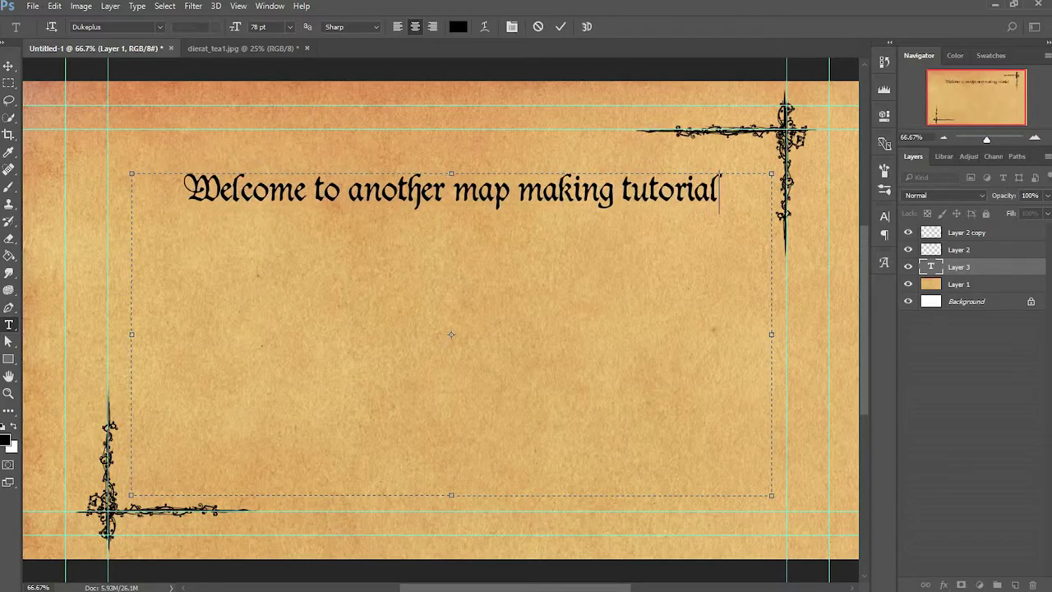
{"action": "key", "text": "Return"}
{"action": "type", "text": "Banners"}
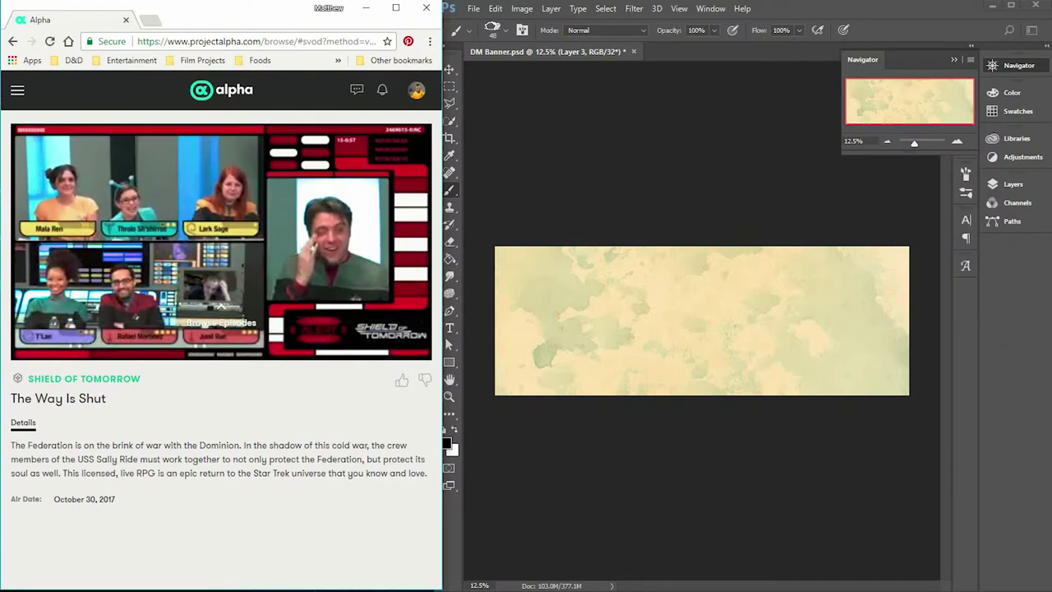
- Confirm Layer 3 is selected in the Layers panel, then bring up Hue/Saturation (Ctrl+U)
{"action": "key", "text": "F7"}
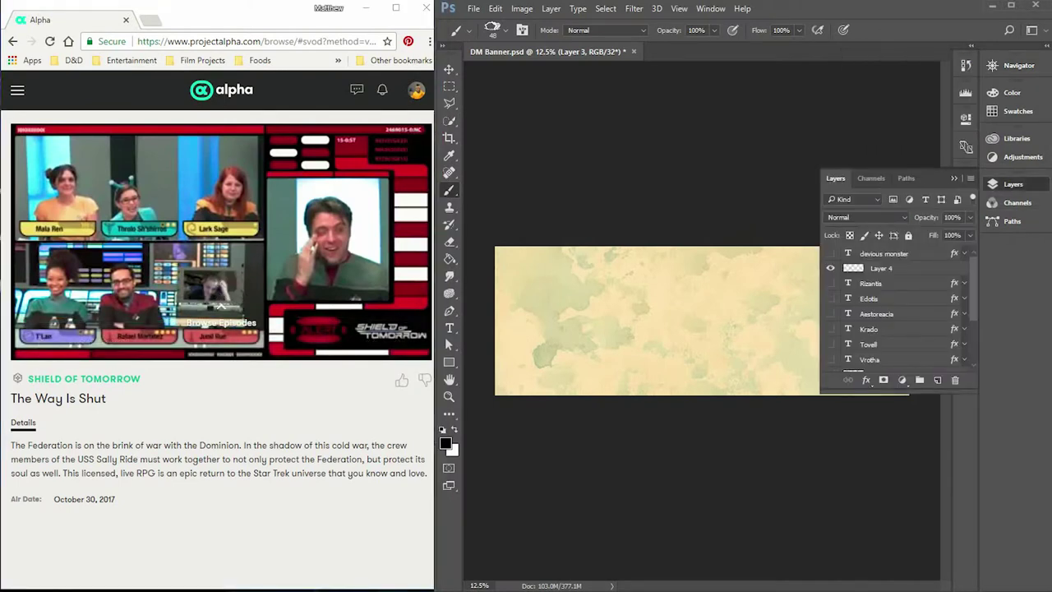
{"action": "scroll", "coordinate": [896, 308], "scroll_direction": "down", "scroll_amount": 3}
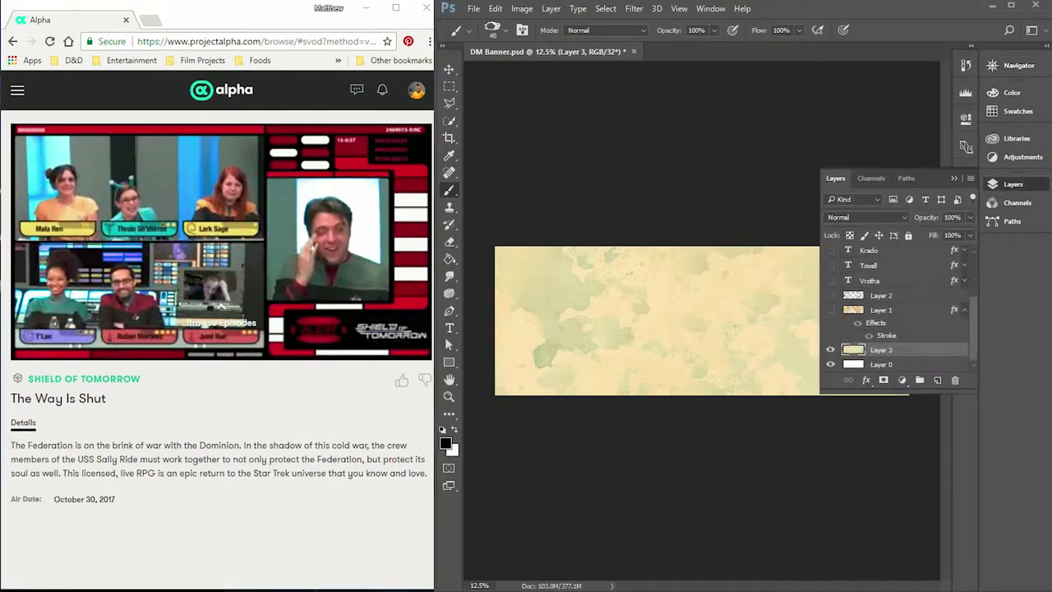
{"action": "key", "text": "F7"}
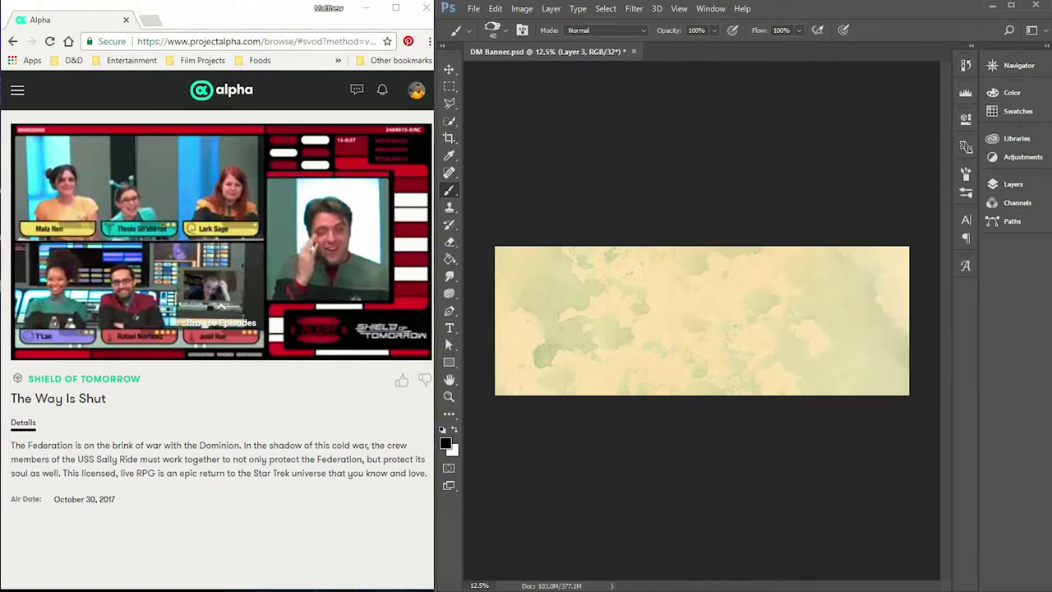
{"action": "key", "text": "ctrl+u"}
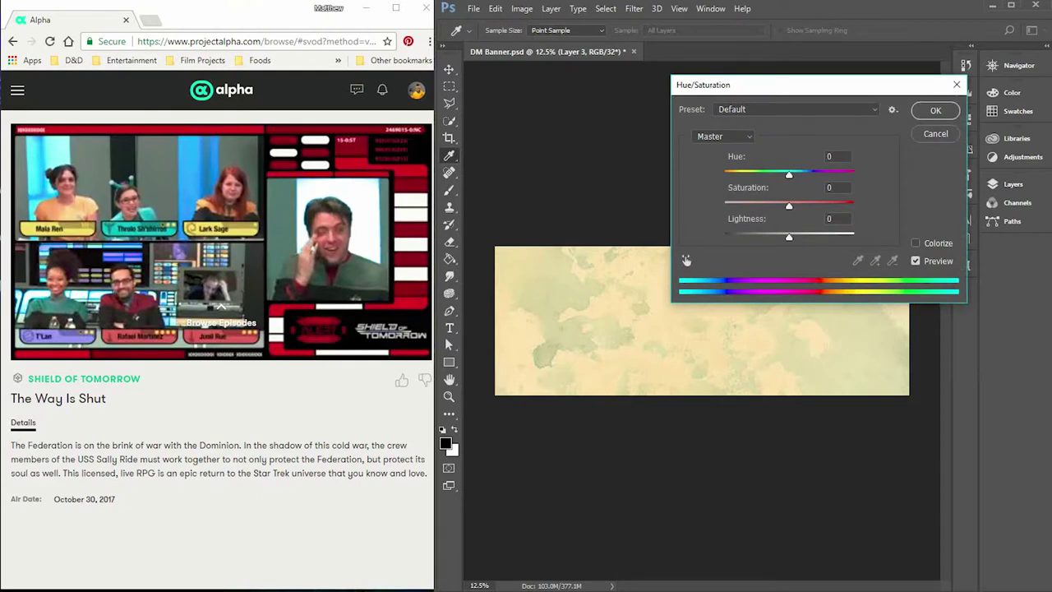
- Experiment with the Master hue, trying pink, lavender and yellow-green shifts
{"action": "key", "text": "alt+Down"}
{"action": "key", "text": "Escape"}
{"action": "key", "text": "Tab"}
{"action": "key", "text": "shift+Down"}
{"action": "key", "text": "shift+Down"}
{"action": "key", "text": "Down"}
{"action": "key", "text": "Down"}
{"action": "key", "text": "Down"}
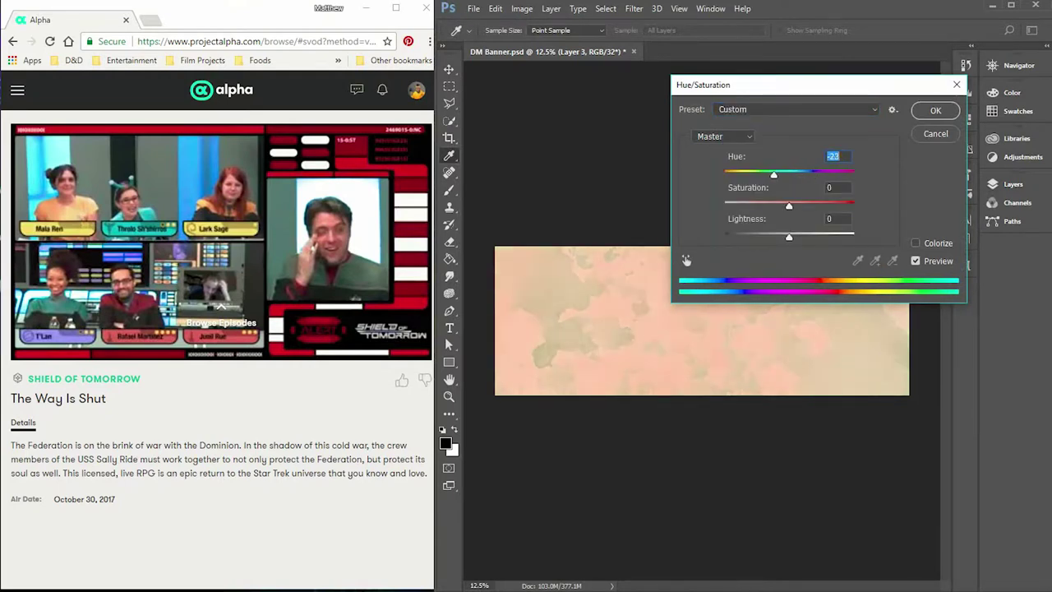
{"action": "key", "text": "shift+Down"}
{"action": "key", "text": "shift+Down"}
{"action": "key", "text": "shift+Down"}
{"action": "key", "text": "shift+Down"}
{"action": "key", "text": "shift+Down"}
{"action": "key", "text": "shift+Down"}
{"action": "key", "text": "shift+Down"}
{"action": "key", "text": "shift+Down"}
{"action": "key", "text": "shift+Down"}
{"action": "key", "text": "shift+Down"}
{"action": "key", "text": "Down"}
{"action": "key", "text": "Down"}
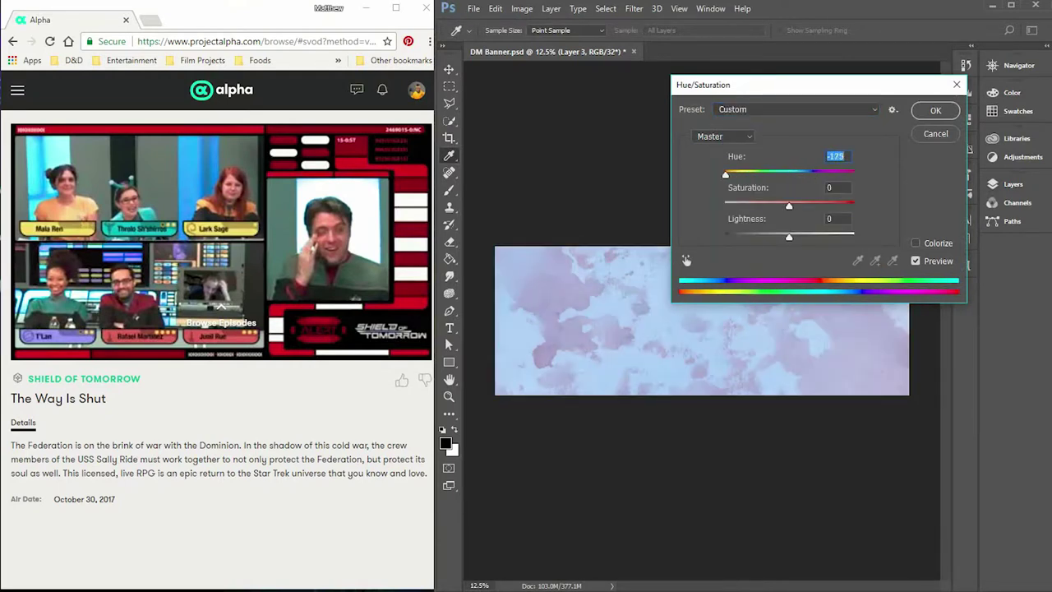
{"action": "key", "text": "shift+Up"}
{"action": "key", "text": "shift+Up"}
{"action": "key", "text": "shift+Up"}
{"action": "key", "text": "shift+Up"}
{"action": "key", "text": "shift+Up"}
{"action": "key", "text": "shift+Up"}
{"action": "key", "text": "shift+Up"}
{"action": "key", "text": "shift+Up"}
{"action": "key", "text": "shift+Up"}
{"action": "key", "text": "shift+Up"}
{"action": "key", "text": "shift+Up"}
{"action": "key", "text": "shift+Up"}
{"action": "key", "text": "shift+Up"}
{"action": "key", "text": "shift+Up"}
{"action": "key", "text": "shift+Up"}
{"action": "key", "text": "shift+Up"}
{"action": "key", "text": "Up"}
{"action": "key", "text": "Up"}
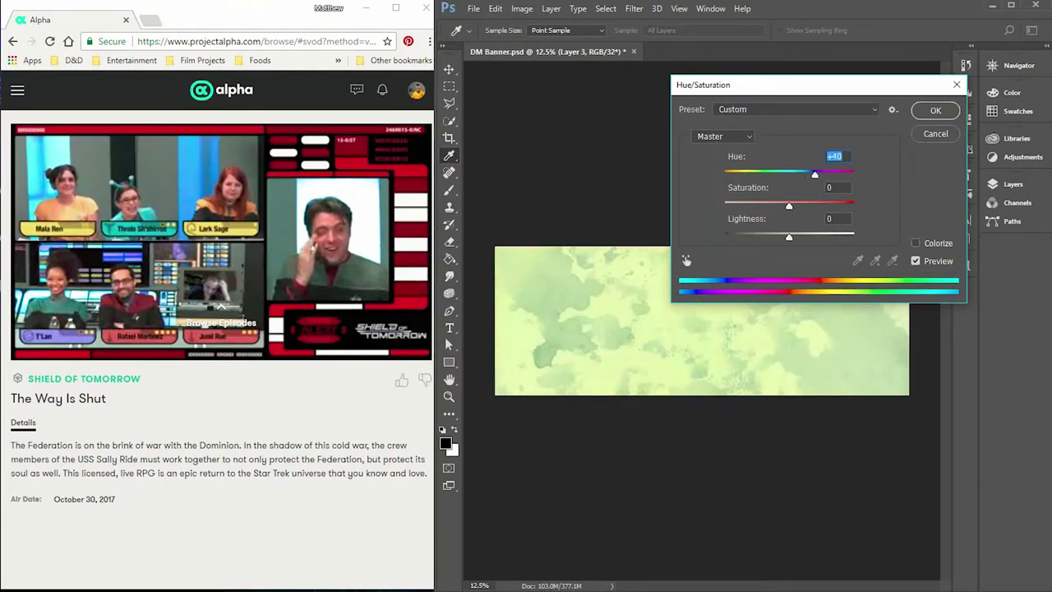
{"action": "key", "text": "shift+Tab"}
{"action": "key", "text": "alt+Down"}
{"action": "key", "text": "Down"}
{"action": "key", "text": "Down"}
{"action": "key", "text": "Down"}
{"action": "key", "text": "Down"}
{"action": "key", "text": "Down"}
{"action": "key", "text": "Return"}
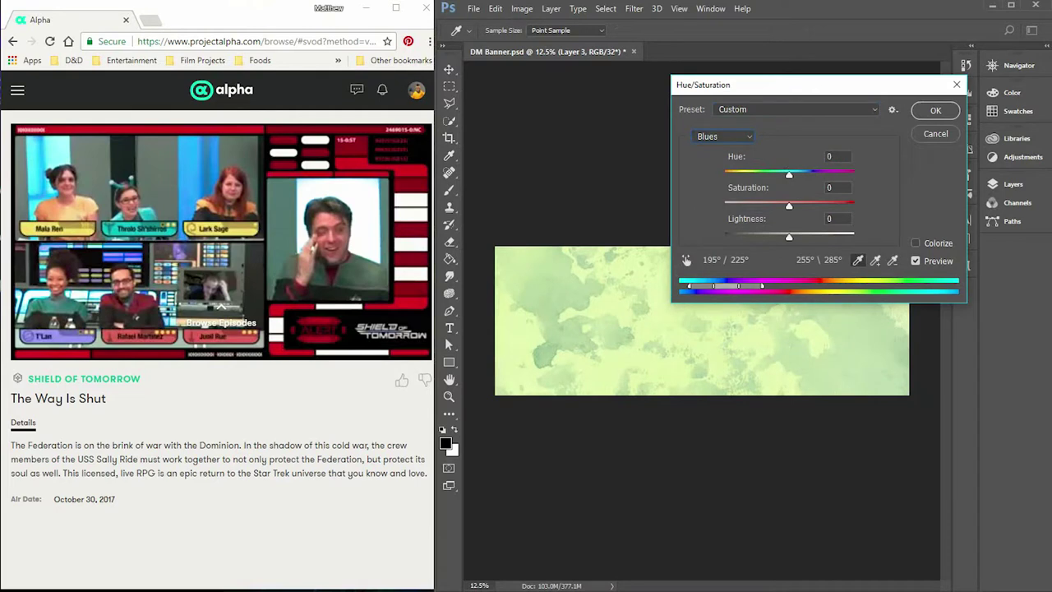
{"action": "key", "text": "shift+Tab"}
{"action": "key", "text": "alt+Down"}
{"action": "key", "text": "Home"}
{"action": "key", "text": "Return"}
{"action": "key", "text": "Tab"}
{"action": "key", "text": "Tab"}
{"action": "key", "text": "shift+Down"}
{"action": "key", "text": "shift+Down"}
{"action": "key", "text": "shift+Down"}
{"action": "key", "text": "shift+Down"}
{"action": "key", "text": "shift+Down"}
{"action": "key", "text": "shift+Down"}
{"action": "key", "text": "shift+Down"}
{"action": "key", "text": "shift+Down"}
{"action": "key", "text": "shift+Down"}
{"action": "key", "text": "shift+Down"}
{"action": "key", "text": "shift+Down"}
{"action": "key", "text": "shift+Down"}
{"action": "key", "text": "shift+Down"}
{"action": "key", "text": "shift+Down"}
{"action": "key", "text": "shift+Down"}
{"action": "key", "text": "shift+Down"}
{"action": "key", "text": "shift+Down"}
{"action": "key", "text": "shift+Down"}
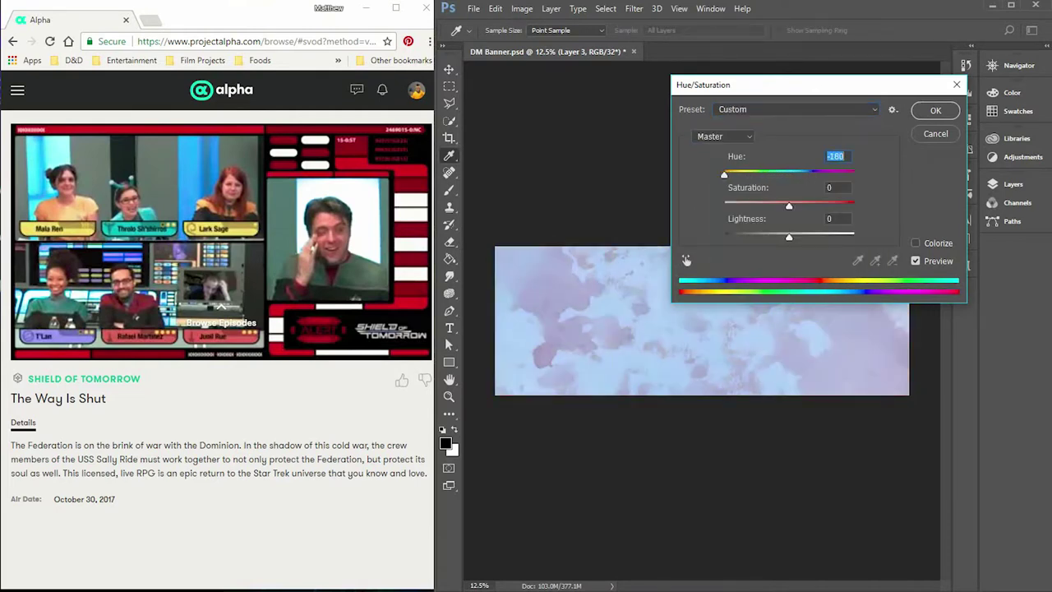
{"action": "key", "text": "shift+Up"}
{"action": "key", "text": "shift+Up"}
{"action": "key", "text": "shift+Up"}
{"action": "key", "text": "shift+Up"}
{"action": "key", "text": "shift+Up"}
{"action": "key", "text": "shift+Up"}
{"action": "key", "text": "shift+Up"}
{"action": "key", "text": "shift+Up"}
{"action": "key", "text": "shift+Up"}
{"action": "key", "text": "shift+Up"}
{"action": "key", "text": "shift+Up"}
{"action": "key", "text": "shift+Up"}
{"action": "key", "text": "shift+Up"}
{"action": "key", "text": "shift+Up"}
{"action": "key", "text": "shift+Up"}
{"action": "key", "text": "shift+Up"}
{"action": "key", "text": "shift+Up"}
{"action": "key", "text": "shift+Up"}
{"action": "key", "text": "shift+Up"}
{"action": "key", "text": "shift+Up"}
- Shift the Blues range to hue +36 and saturation +19, then return to Master
{"action": "key", "text": "shift+Tab"}
{"action": "key", "text": "alt+Down"}
{"action": "key", "text": "Down"}
{"action": "key", "text": "Down"}
{"action": "key", "text": "Down"}
{"action": "key", "text": "Down"}
{"action": "key", "text": "Down"}
{"action": "key", "text": "Return"}
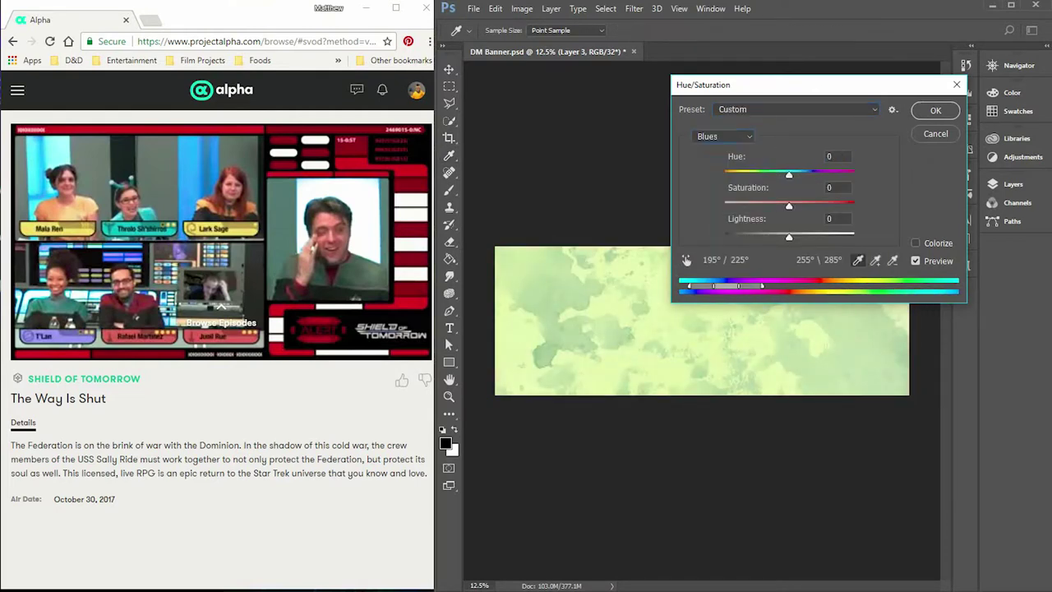
{"action": "key", "text": "Tab"}
{"action": "key", "text": "shift+Up"}
{"action": "key", "text": "shift+Up"}
{"action": "key", "text": "shift+Up"}
{"action": "key", "text": "Up"}
{"action": "key", "text": "Up"}
{"action": "key", "text": "Up"}
{"action": "key", "text": "Up"}
{"action": "key", "text": "Up"}
{"action": "key", "text": "Up"}
{"action": "key", "text": "Tab"}
{"action": "key", "text": "shift+Up"}
{"action": "key", "text": "Up"}
{"action": "key", "text": "Up"}
{"action": "key", "text": "Up"}
{"action": "key", "text": "Up"}
{"action": "key", "text": "Up"}
{"action": "key", "text": "Up"}
{"action": "key", "text": "Up"}
{"action": "key", "text": "Up"}
{"action": "key", "text": "Up"}
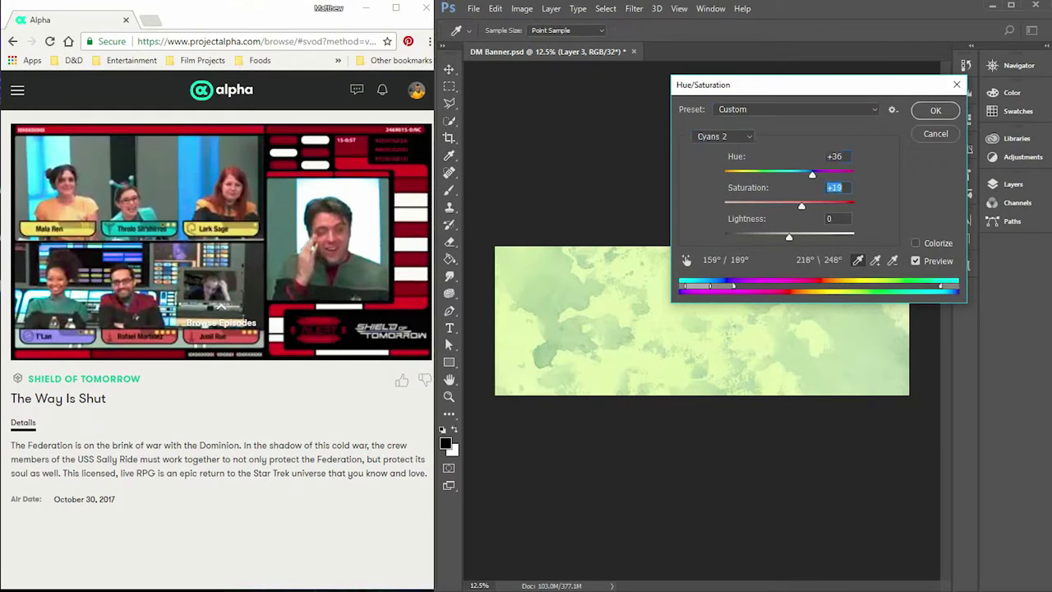
{"action": "key", "text": "Tab"}
{"action": "key", "text": "shift+Up"}
{"action": "key", "text": "shift+Up"}
{"action": "key", "text": "shift+Up"}
{"action": "key", "text": "shift+Tab"}
{"action": "key", "text": "shift+Tab"}
{"action": "key", "text": "shift+Tab"}
{"action": "key", "text": "alt+Down"}
{"action": "key", "text": "Home"}
{"action": "key", "text": "Return"}
- Set Master Hue +105, Saturation +47, Lightness -67 and apply the adjustment
{"action": "key", "text": "Tab"}
{"action": "key", "text": "Tab"}
{"action": "key", "text": "Tab"}
{"action": "key", "text": "shift+Up"}
{"action": "key", "text": "shift+Up"}
{"action": "key", "text": "shift+Up"}
{"action": "key", "text": "Up"}
{"action": "key", "text": "Up"}
{"action": "key", "text": "Up"}
{"action": "key", "text": "Up"}
{"action": "key", "text": "Up"}
{"action": "key", "text": "Up"}
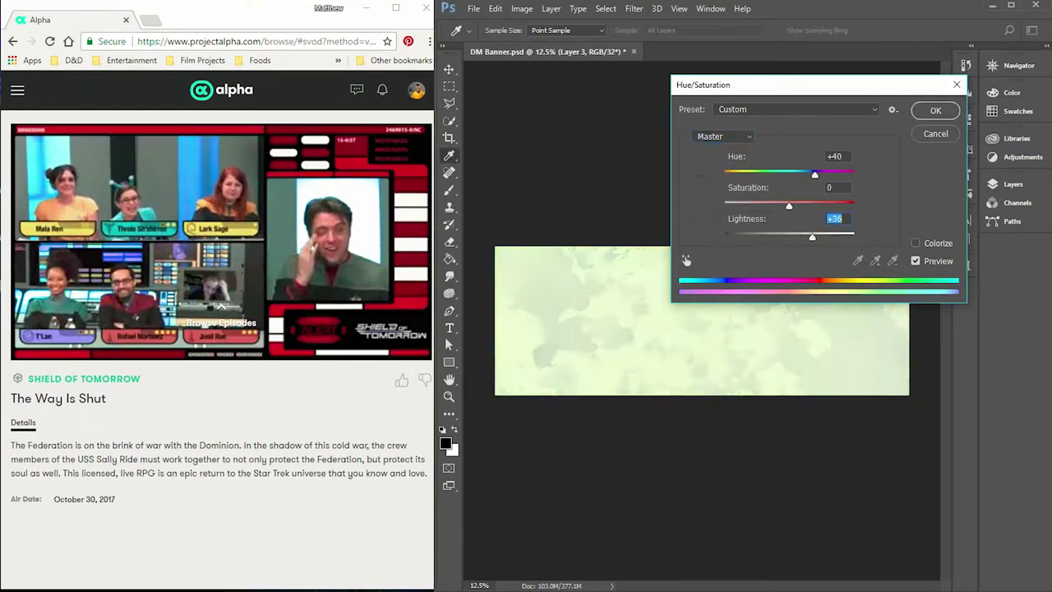
{"action": "key", "text": "shift+Down"}
{"action": "key", "text": "shift+Down"}
{"action": "key", "text": "shift+Down"}
{"action": "key", "text": "shift+Down"}
{"action": "key", "text": "shift+Down"}
{"action": "key", "text": "shift+Down"}
{"action": "key", "text": "shift+Tab"}
{"action": "key", "text": "shift+Tab"}
{"action": "key", "text": "shift+Down"}
{"action": "key", "text": "shift+Down"}
{"action": "key", "text": "shift+Down"}
{"action": "key", "text": "shift+Down"}
{"action": "key", "text": "shift+Down"}
{"action": "key", "text": "shift+Down"}
{"action": "key", "text": "shift+Down"}
{"action": "key", "text": "shift+Down"}
{"action": "key", "text": "shift+Up"}
{"action": "key", "text": "shift+Up"}
{"action": "key", "text": "shift+Up"}
{"action": "key", "text": "shift+Up"}
{"action": "key", "text": "shift+Up"}
{"action": "key", "text": "shift+Up"}
{"action": "key", "text": "shift+Up"}
{"action": "key", "text": "shift+Up"}
{"action": "key", "text": "shift+Up"}
{"action": "key", "text": "shift+Up"}
{"action": "key", "text": "shift+Up"}
{"action": "key", "text": "shift+Up"}
{"action": "key", "text": "shift+Up"}
{"action": "key", "text": "shift+Up"}
{"action": "key", "text": "Up"}
{"action": "key", "text": "Up"}
{"action": "key", "text": "Up"}
{"action": "key", "text": "Up"}
{"action": "key", "text": "Up"}
{"action": "key", "text": "Tab"}
{"action": "key", "text": "Up"}
{"action": "key", "text": "Up"}
{"action": "key", "text": "Up"}
{"action": "key", "text": "Up"}
{"action": "key", "text": "Up"}
{"action": "key", "text": "Up"}
{"action": "key", "text": "Up"}
{"action": "key", "text": "Up"}
{"action": "key", "text": "Up"}
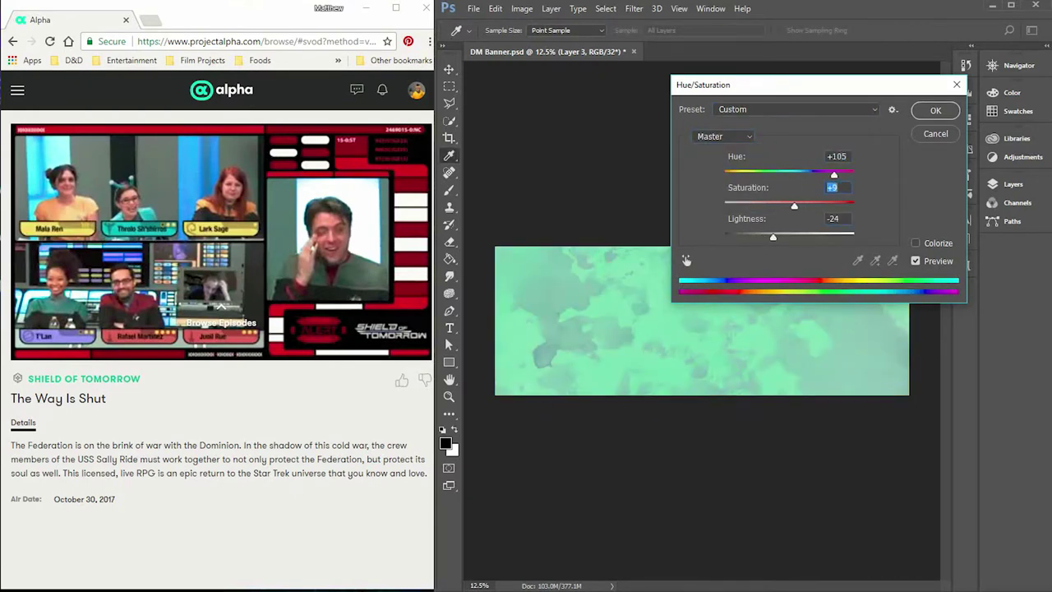
{"action": "key", "text": "shift+Up"}
{"action": "key", "text": "shift+Up"}
{"action": "key", "text": "shift+Up"}
{"action": "key", "text": "Up"}
{"action": "key", "text": "Up"}
{"action": "key", "text": "Up"}
{"action": "key", "text": "Up"}
{"action": "key", "text": "Up"}
{"action": "key", "text": "Up"}
{"action": "key", "text": "Up"}
{"action": "key", "text": "Up"}
{"action": "key", "text": "Tab"}
{"action": "key", "text": "shift+Down"}
{"action": "key", "text": "shift+Down"}
{"action": "key", "text": "shift+Down"}
{"action": "key", "text": "shift+Down"}
{"action": "key", "text": "Down"}
{"action": "key", "text": "Down"}
{"action": "key", "text": "Down"}
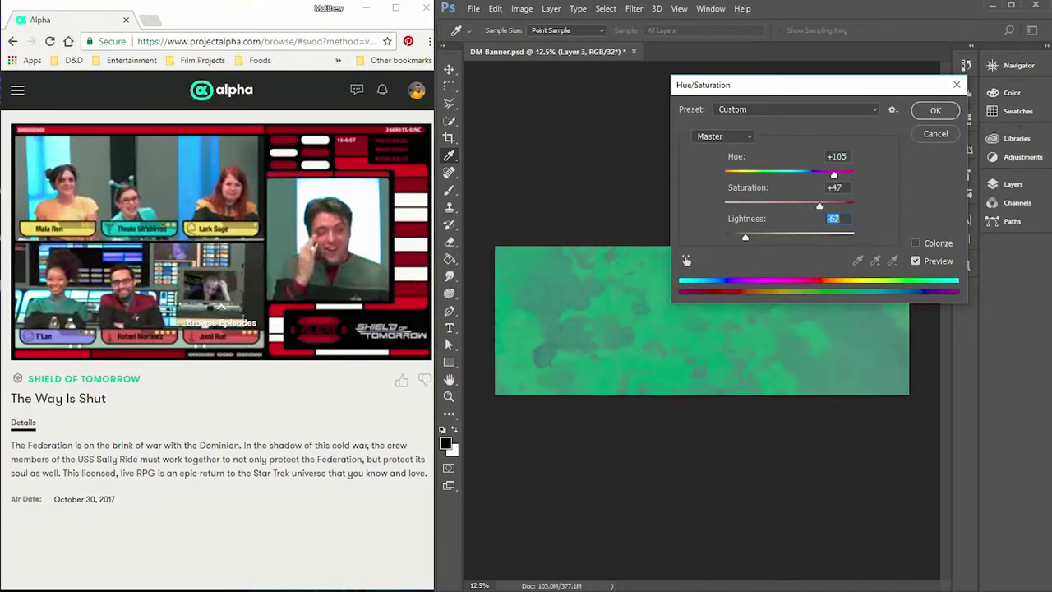
{"action": "key", "text": "Return"}
{"action": "key", "text": "b"}
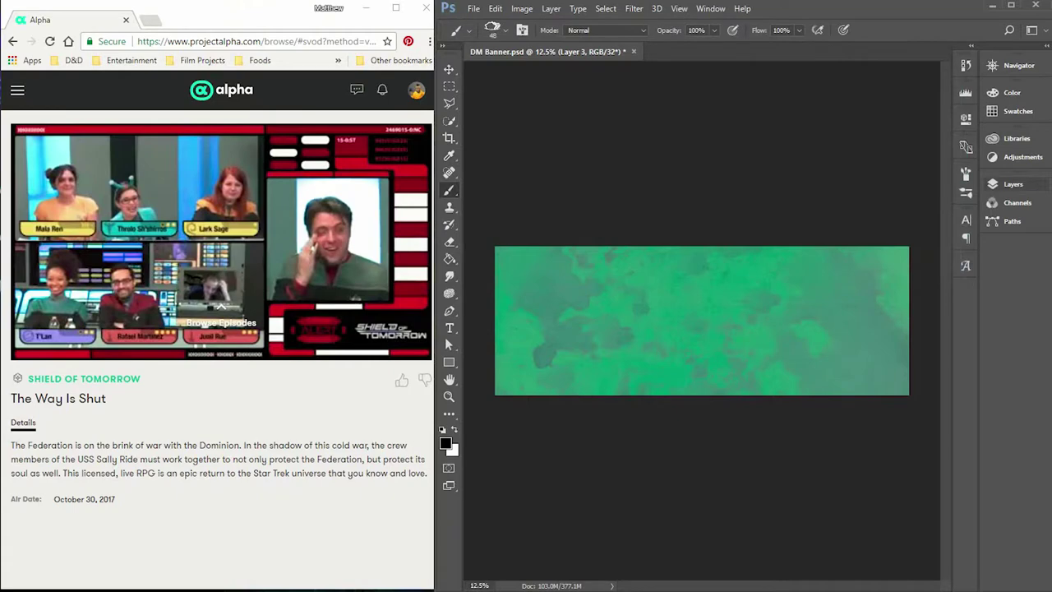
{"action": "left_click", "coordinate": [1012, 184]}
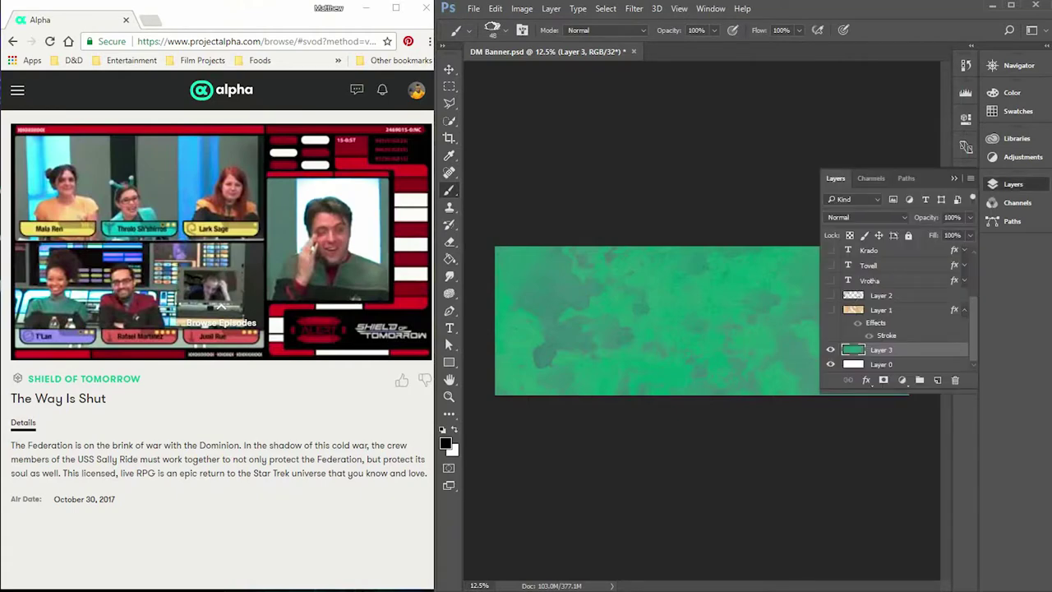
- Save the banner as 'Critical Role Banner Template' via File > Save As
{"action": "left_click", "coordinate": [473, 8]}
{"action": "left_click", "coordinate": [510, 154]}
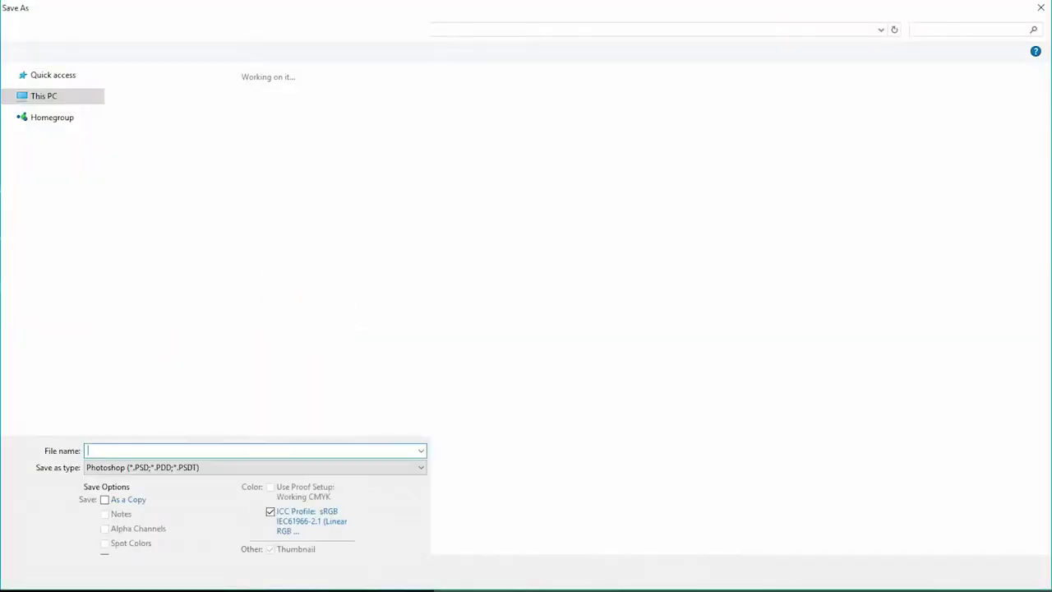
{"action": "type", "text": "C"}
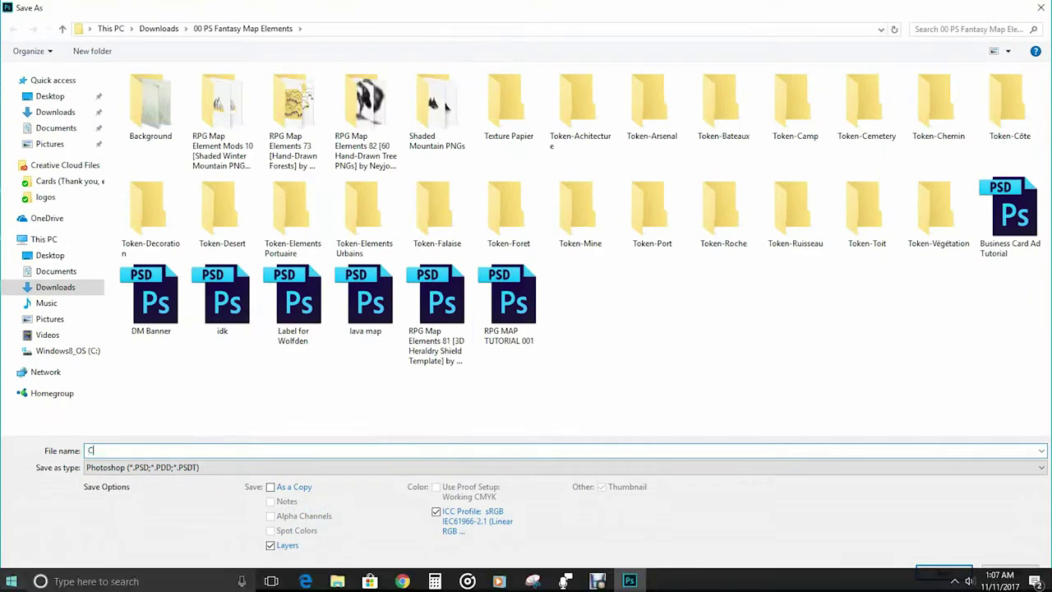
{"action": "type", "text": "ity"}
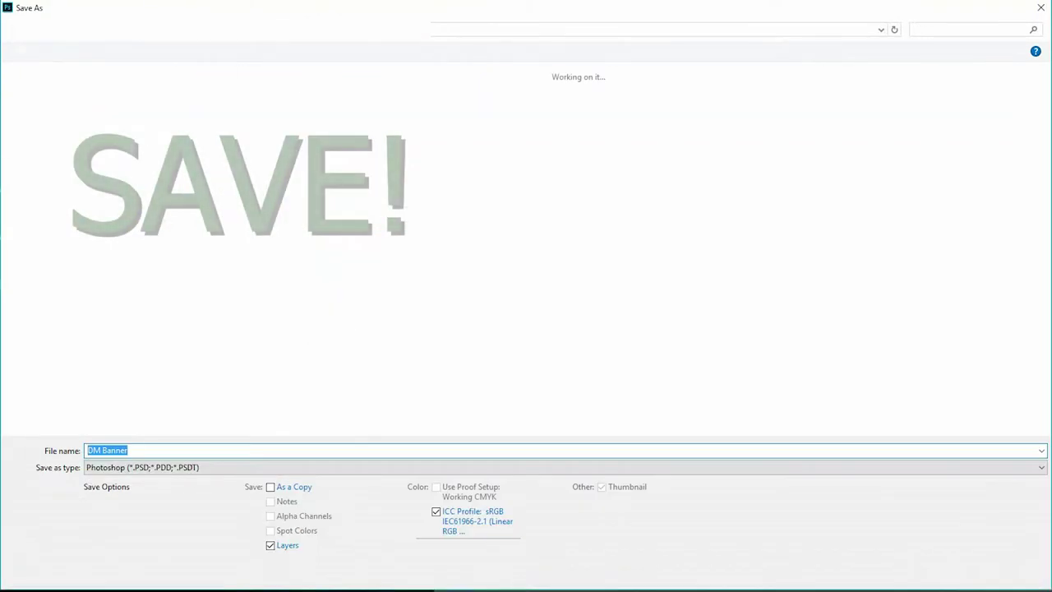
{"action": "type", "text": "Critical Role B"}
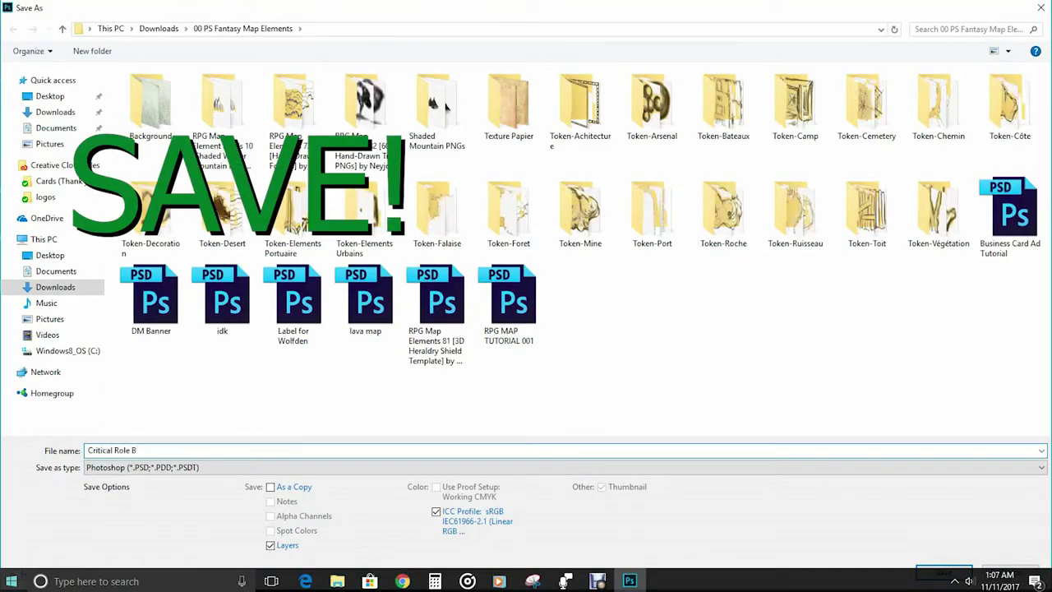
{"action": "type", "text": "anner Template"}
{"action": "key", "text": "Return"}
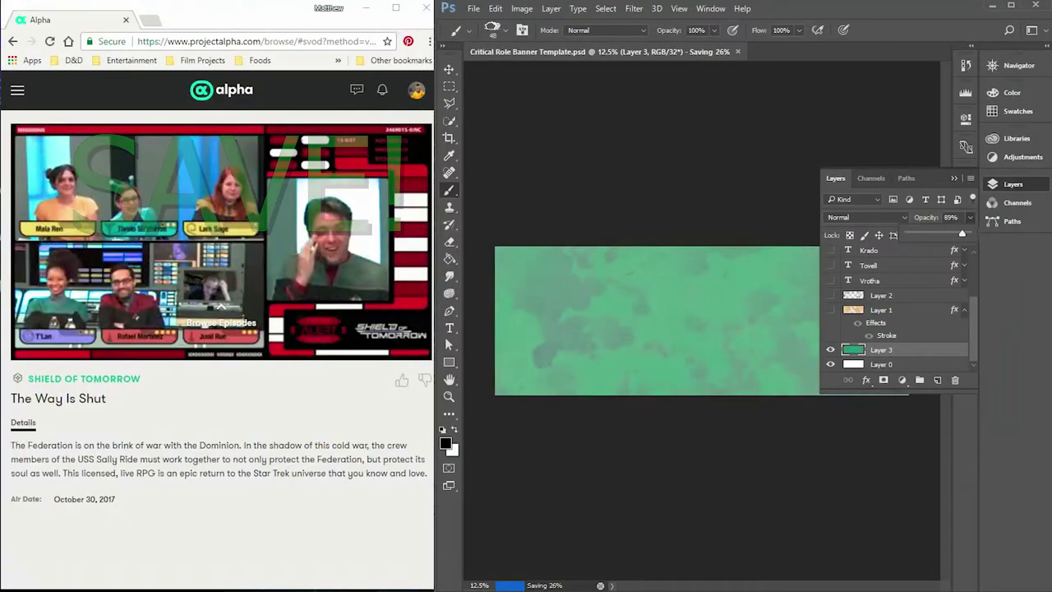
- Restore Layer 3 to full opacity and apply Levels with inputs 0 / 0.54 / 99
{"action": "left_click_drag", "start_coordinate": [962, 233], "coordinate": [968, 233]}
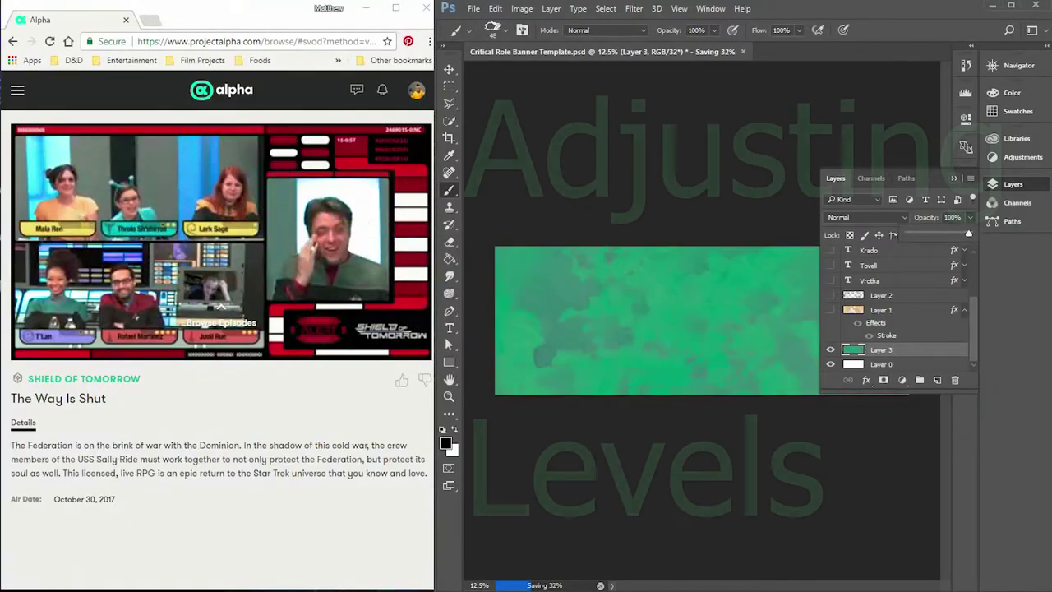
{"action": "key", "text": "ctrl+l"}
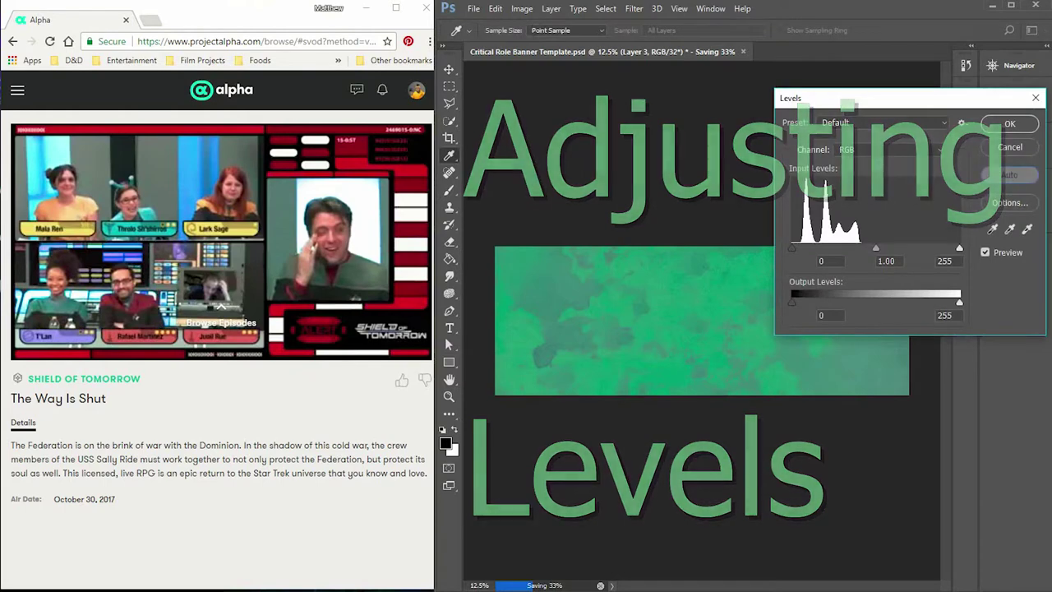
{"action": "key", "text": "alt+a"}
{"action": "type", "text": "99"}
{"action": "key", "text": "shift+Tab"}
{"action": "type", "text": ".54"}
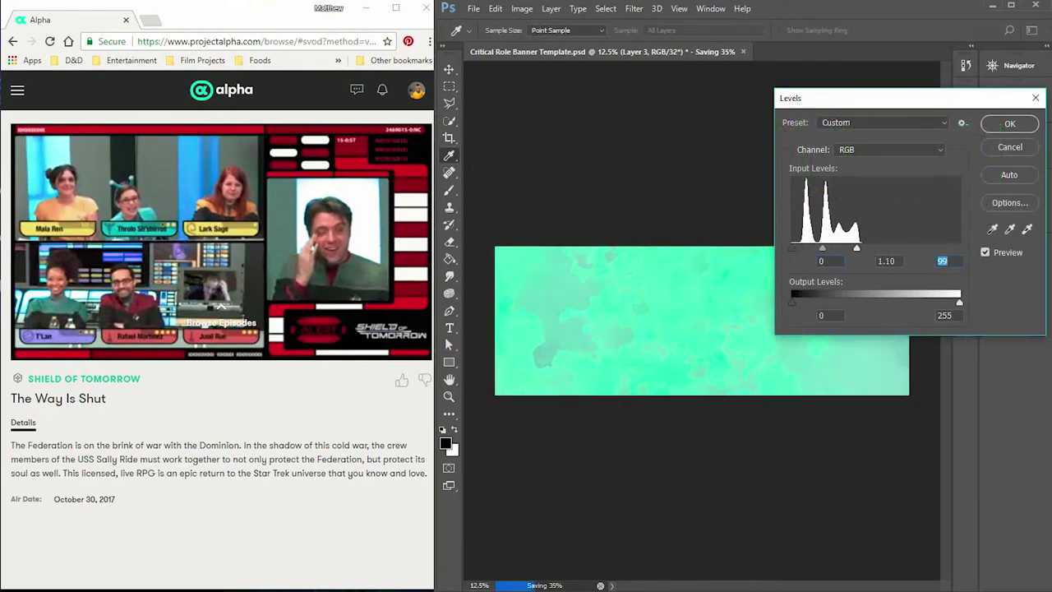
{"action": "key", "text": "shift+Tab"}
{"action": "type", "text": "0"}
{"action": "key", "text": "Return"}
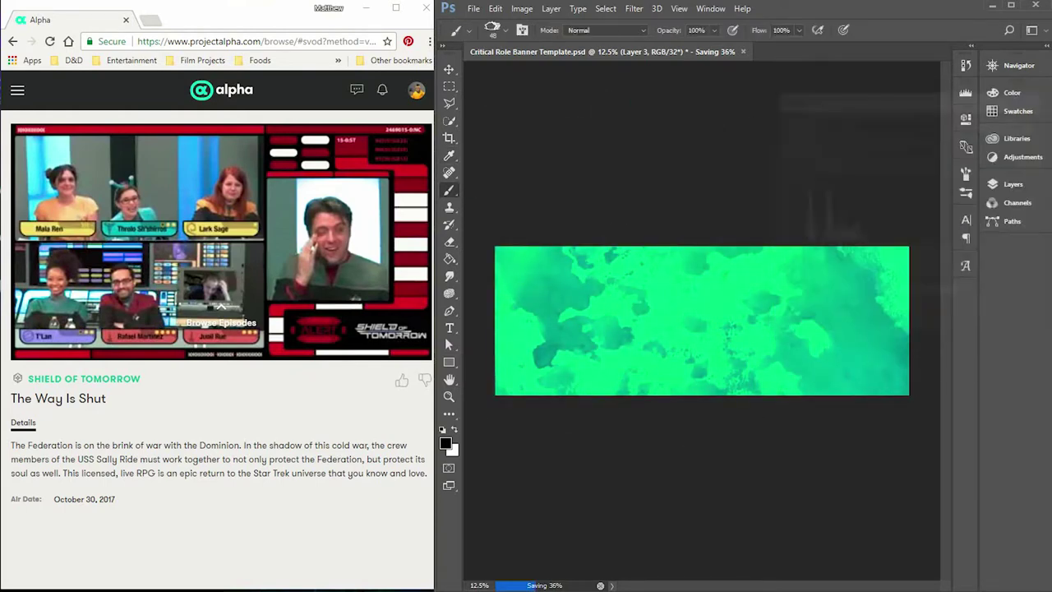
{"action": "key", "text": "F7"}
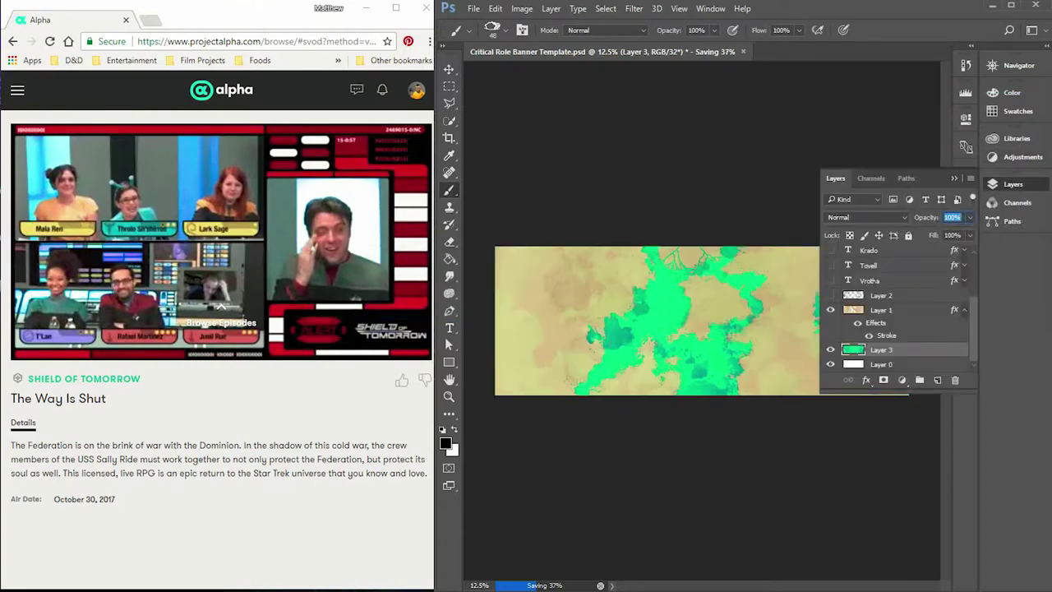
- Open the dierat_tea13 texture and copy a rectangular area of it
{"action": "key", "text": "alt+f"}
{"action": "key", "text": "o"}
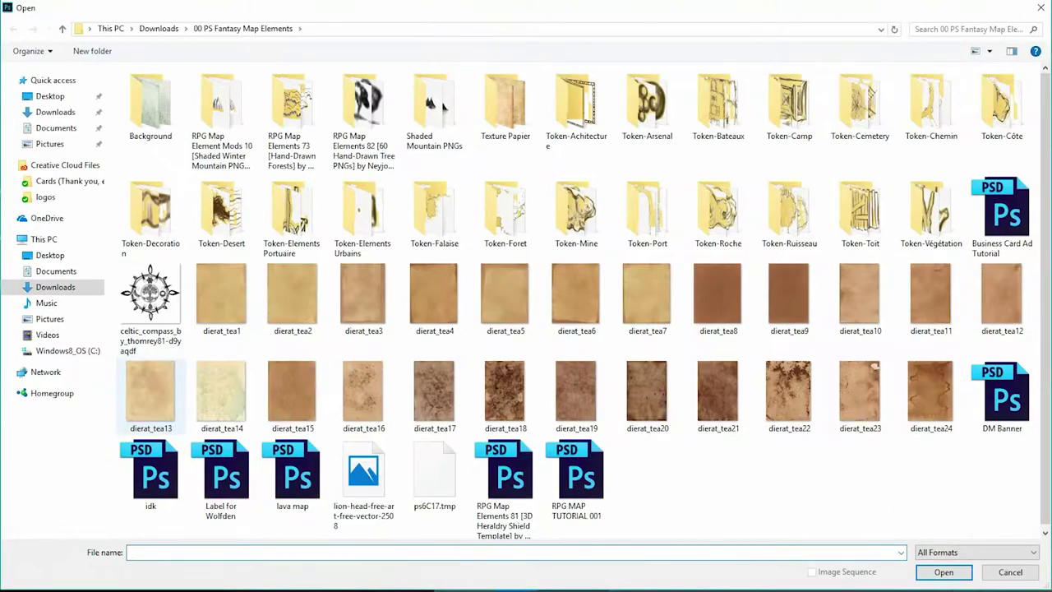
{"action": "double_click", "coordinate": [221, 390]}
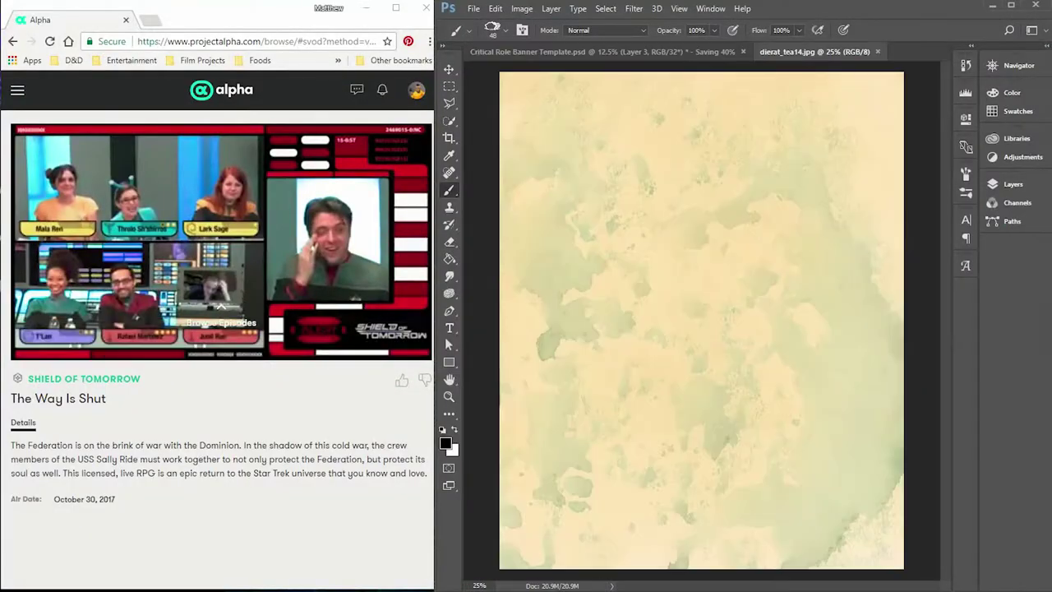
{"action": "key", "text": "ctrl+w"}
{"action": "key", "text": "ctrl+o"}
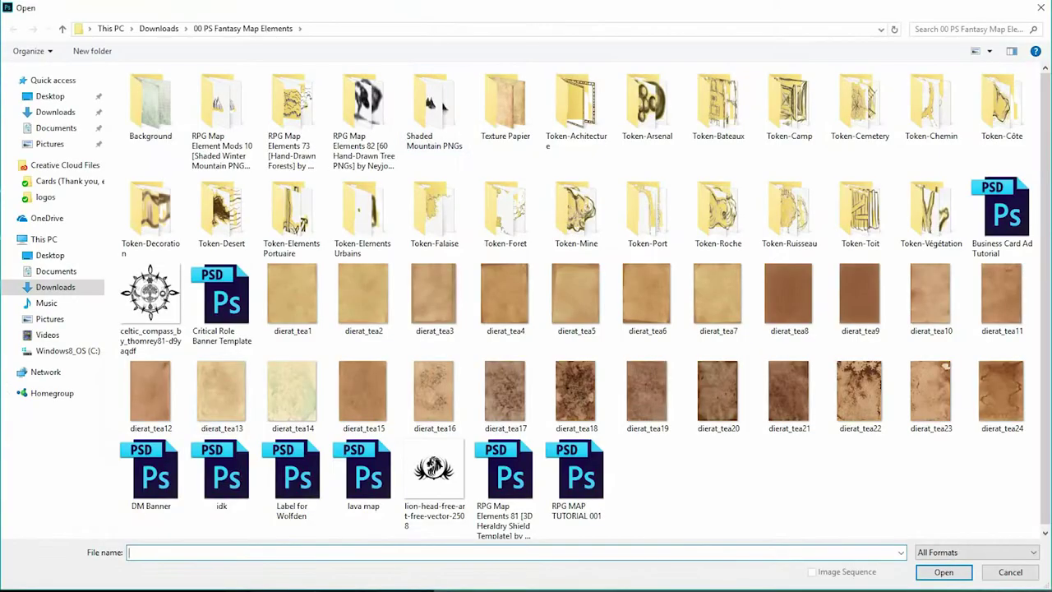
{"action": "double_click", "coordinate": [221, 390]}
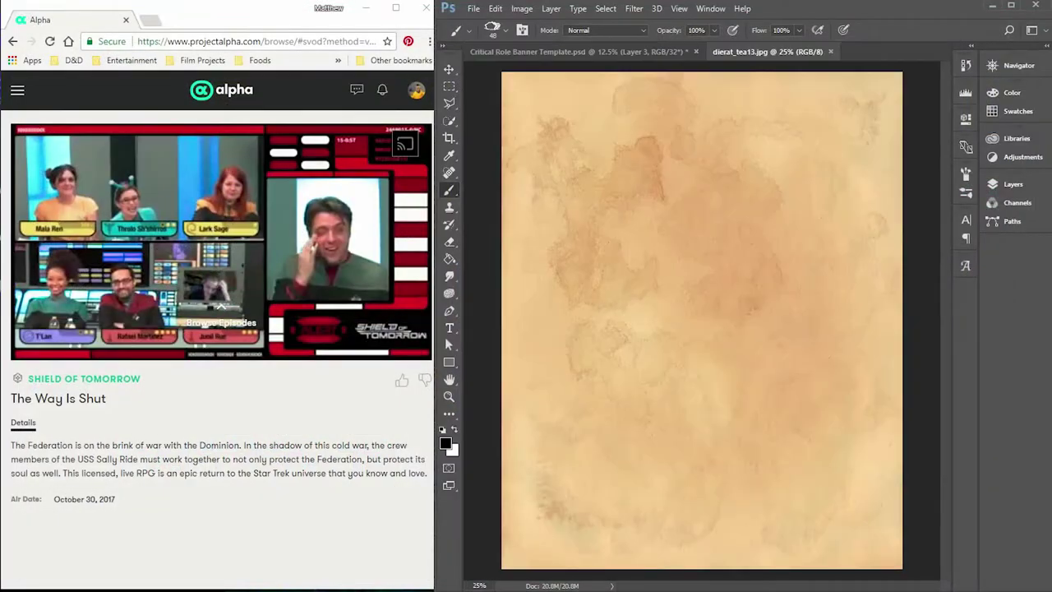
{"action": "key", "text": "m"}
{"action": "mouse_move", "coordinate": [501, 156]}
{"action": "left_mouse_down"}
{"action": "mouse_move", "coordinate": [654, 255]}
{"action": "mouse_move", "coordinate": [910, 265]}
{"action": "mouse_move", "coordinate": [771, 350]}
{"action": "mouse_move", "coordinate": [912, 317]}
{"action": "mouse_move", "coordinate": [903, 323]}
{"action": "left_mouse_up"}
{"action": "key", "text": "ctrl+c"}
- Paste the parchment into the banner and scale it to cover the whole canvas
{"action": "key", "text": "ctrl+Tab"}
{"action": "key", "text": "ctrl+v"}
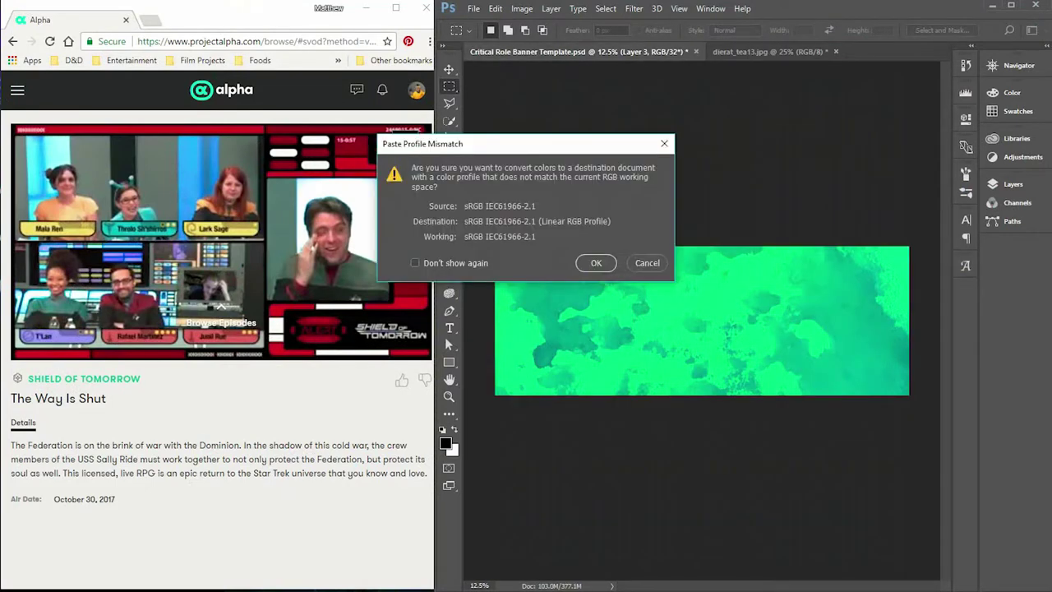
{"action": "key", "text": "Return"}
{"action": "key", "text": "v"}
{"action": "left_click", "coordinate": [1013, 184]}
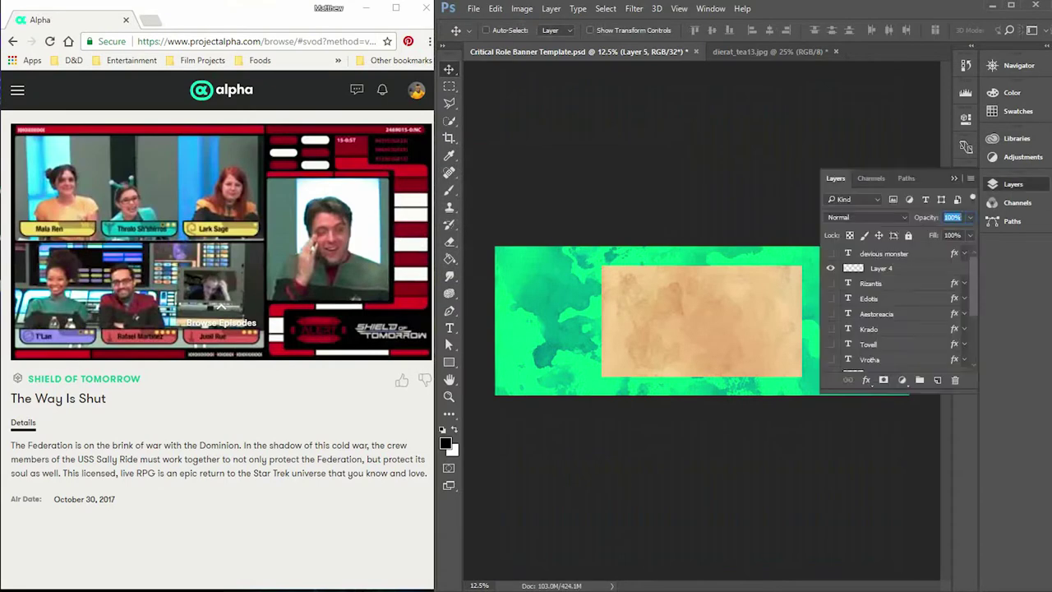
{"action": "key", "text": "alt+e"}
{"action": "key", "text": "Escape"}
{"action": "key", "text": "alt+e"}
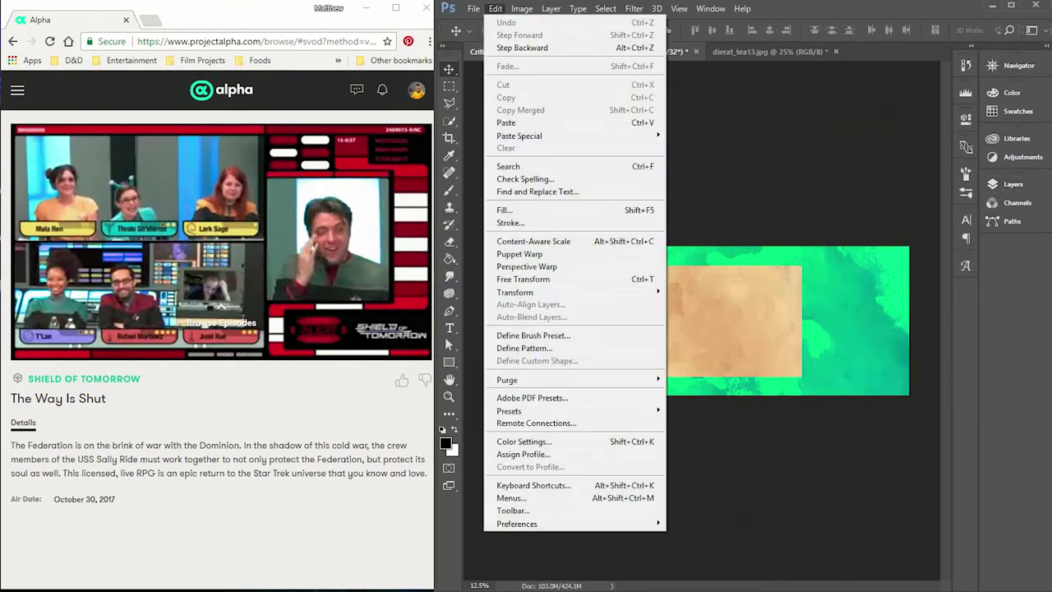
{"action": "key", "text": "a"}
{"action": "key", "text": "s"}
{"action": "left_click_drag", "start_coordinate": [602, 264], "coordinate": [568, 246]}
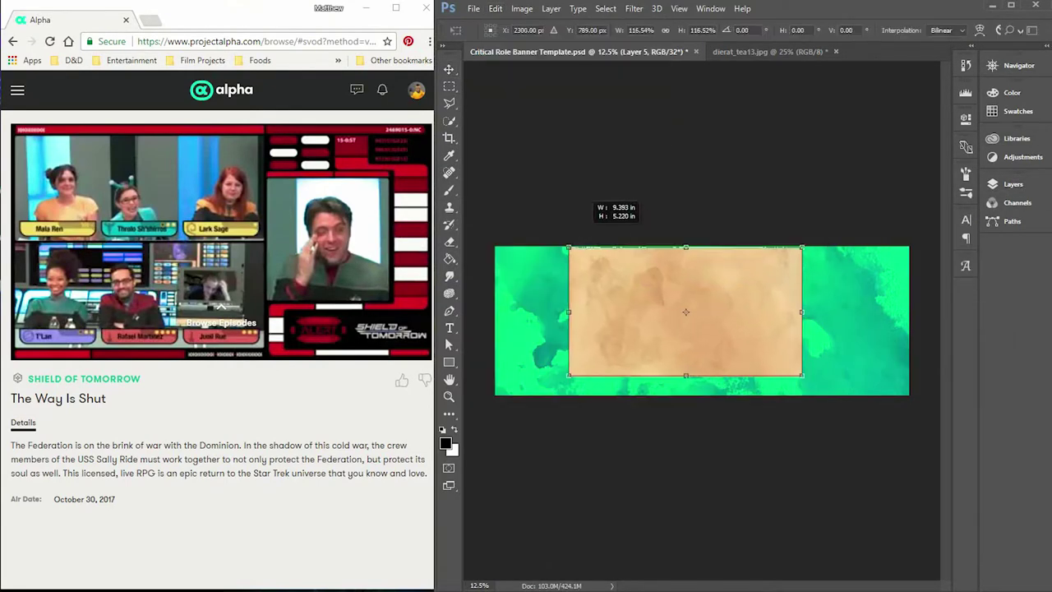
{"action": "left_click_drag", "start_coordinate": [649, 297], "coordinate": [585, 299]}
{"action": "left_click_drag", "start_coordinate": [734, 375], "coordinate": [909, 476]}
{"action": "left_click", "coordinate": [449, 68]}
{"action": "left_click", "coordinate": [676, 234]}
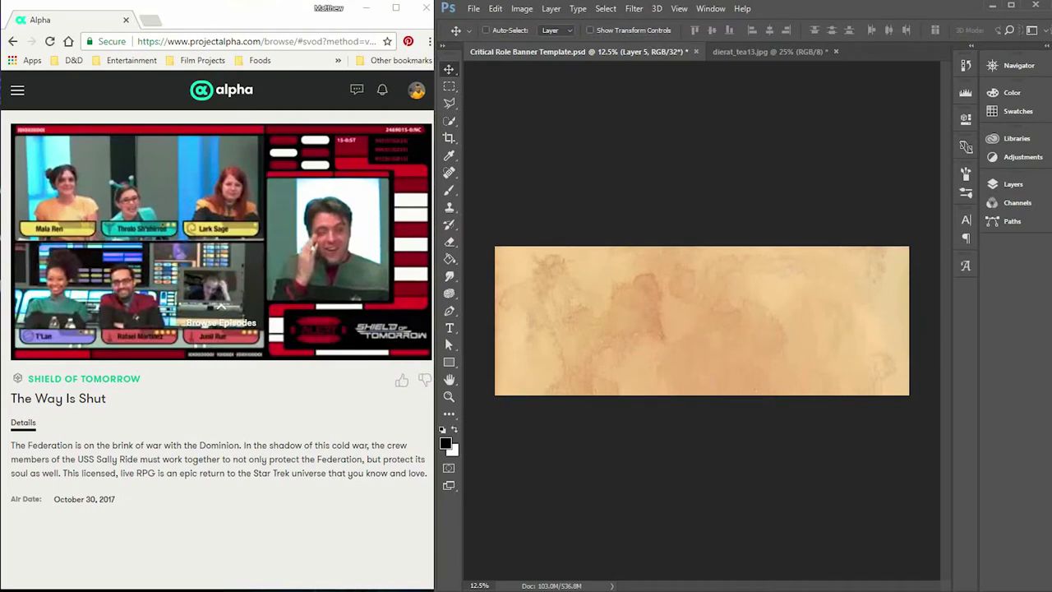
- Hide the old parchment Layer 1 and set Layer 5's opacity to 100%
{"action": "left_click", "coordinate": [1013, 184]}
{"action": "left_click", "coordinate": [881, 325]}
{"action": "left_click", "coordinate": [830, 325]}
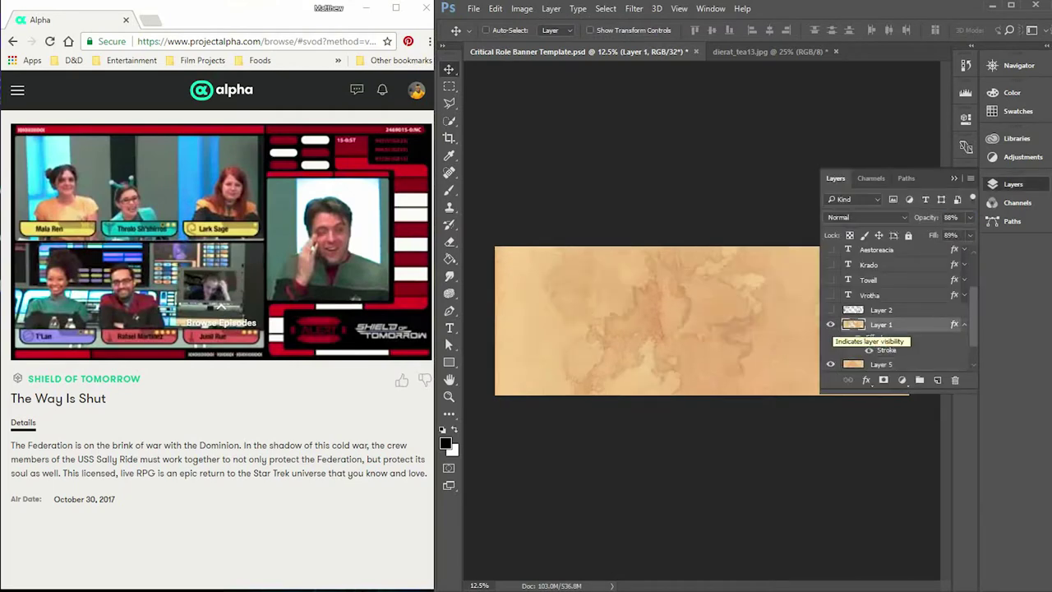
{"action": "left_click", "coordinate": [830, 325]}
{"action": "right_click", "coordinate": [902, 325]}
{"action": "left_click", "coordinate": [872, 364]}
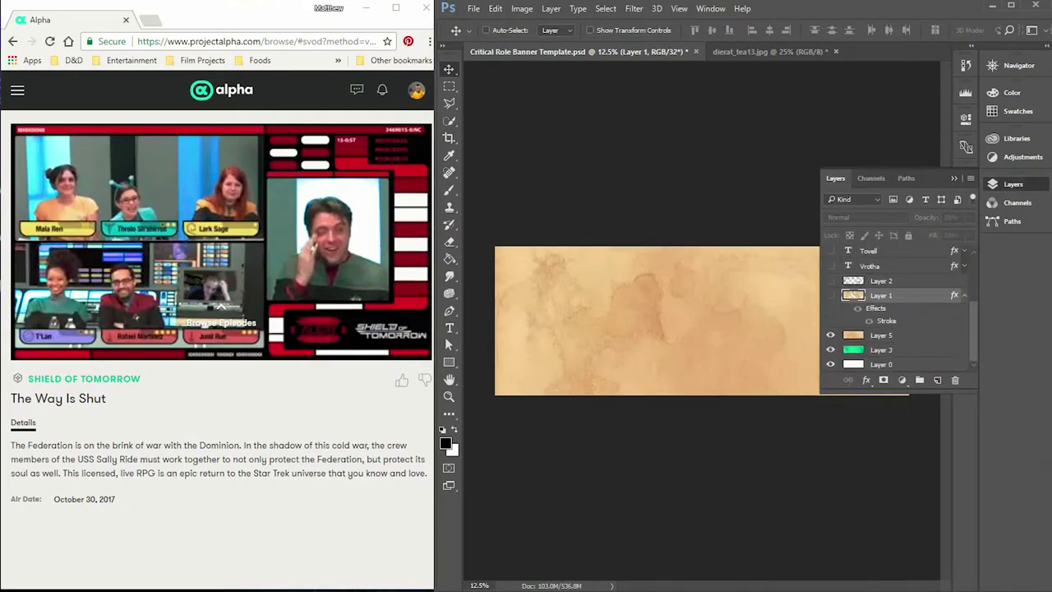
{"action": "right_click", "coordinate": [871, 336]}
{"action": "key", "text": "Escape"}
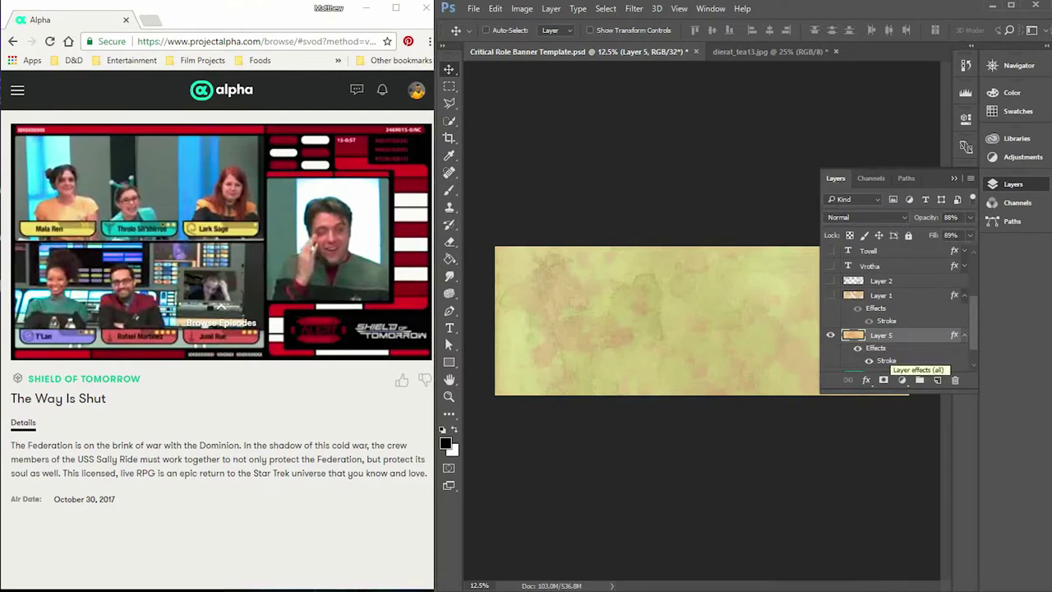
{"action": "left_click", "coordinate": [970, 217]}
{"action": "left_click_drag", "start_coordinate": [959, 234], "coordinate": [968, 234]}
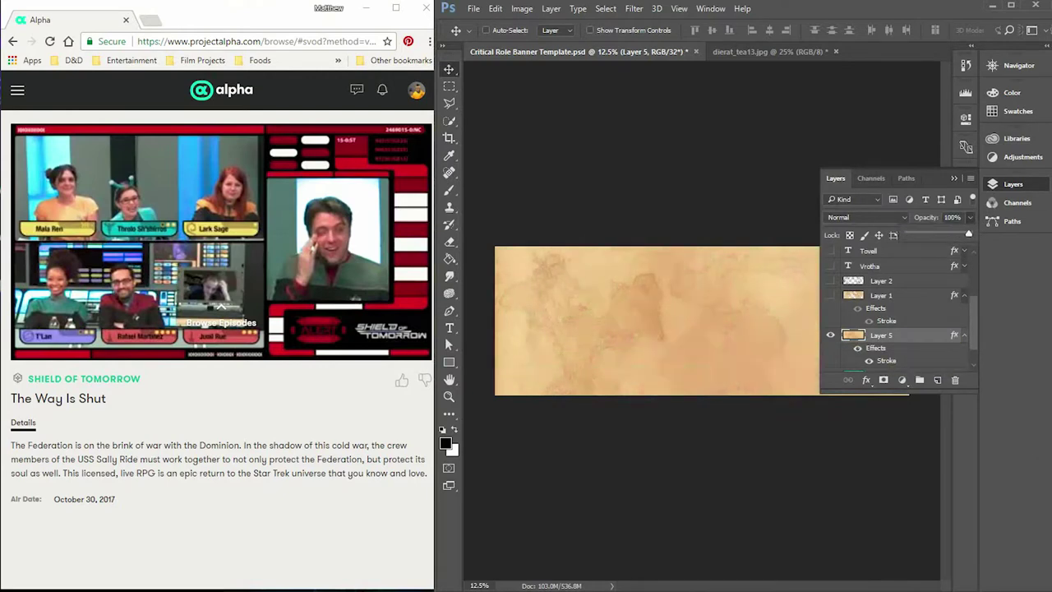
- Switch to the Eraser with the large 675 px splash-shaped brush preset
{"action": "key", "text": "F7"}
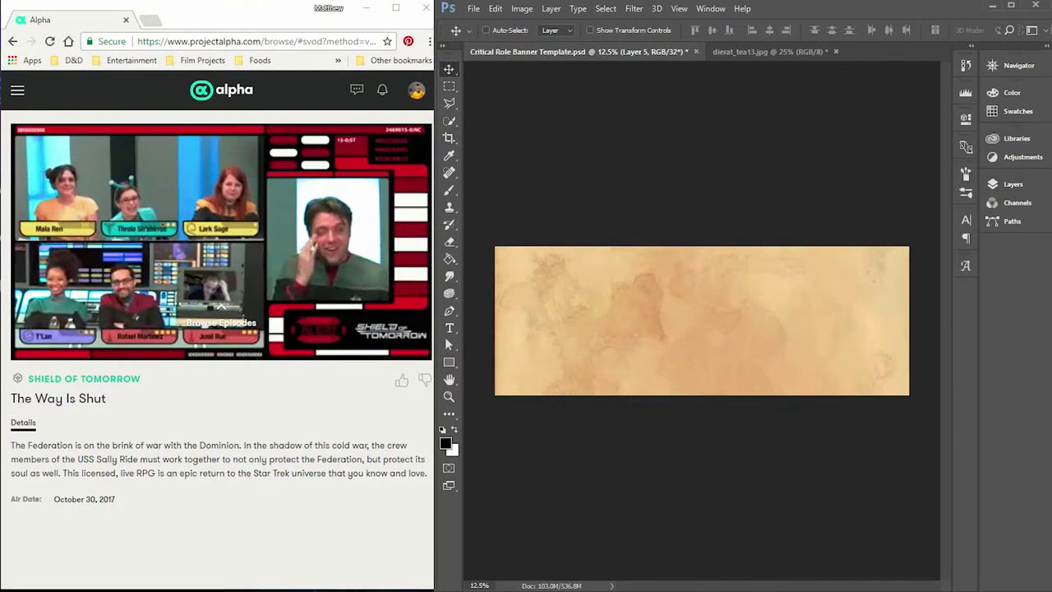
{"action": "key", "text": "e"}
{"action": "left_click_drag", "start_coordinate": [277, 40], "coordinate": [435, 581]}
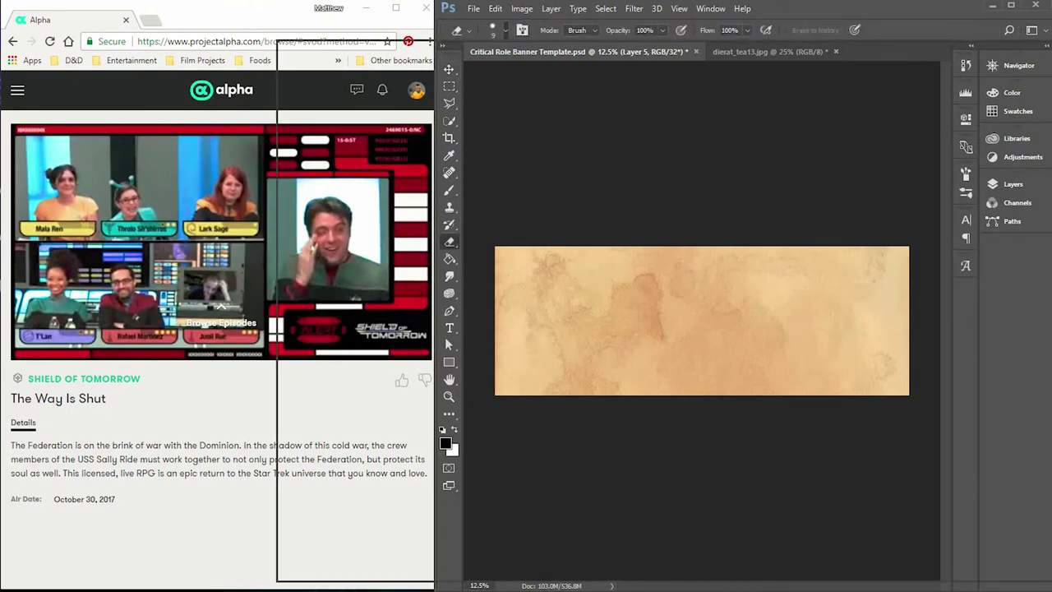
{"action": "left_click_drag", "start_coordinate": [276, 580], "coordinate": [277, 580]}
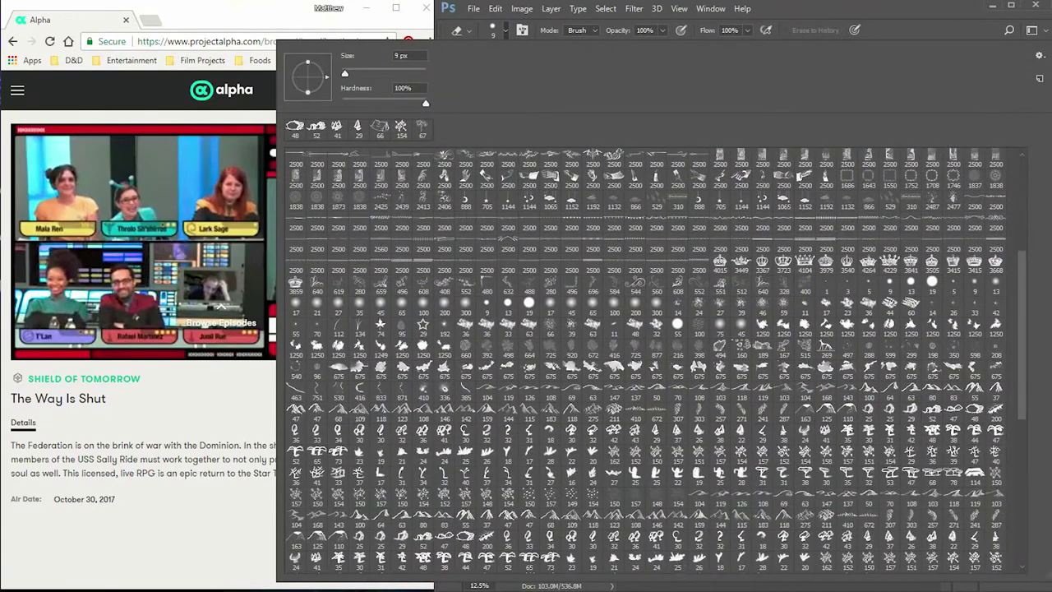
{"action": "double_click", "coordinate": [908, 368]}
{"action": "left_click_drag", "start_coordinate": [277, 40], "coordinate": [434, 581]}
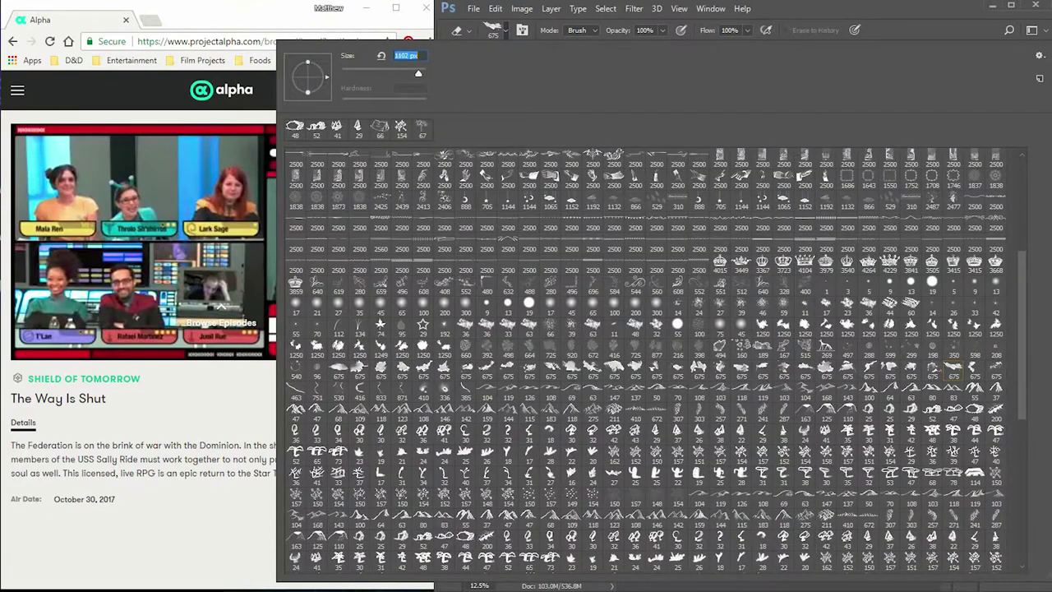
{"action": "key", "text": "Return"}
{"action": "right_click", "coordinate": [277, 40]}
{"action": "double_click", "coordinate": [745, 319]}
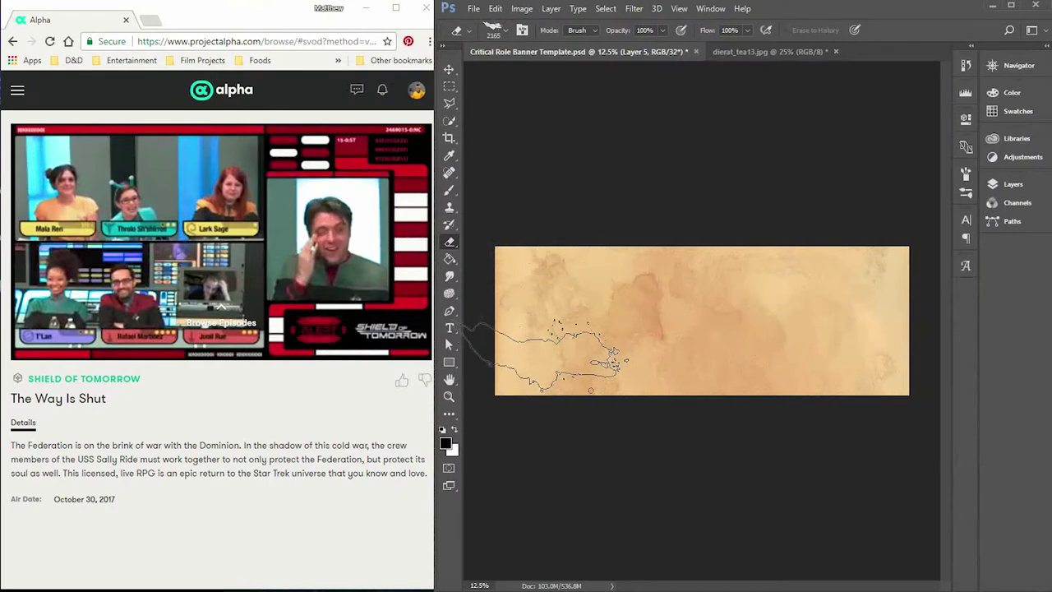
- Stamp one splash into the parchment's lower left, redoing the placement until it sits right
{"action": "left_click", "coordinate": [547, 355]}
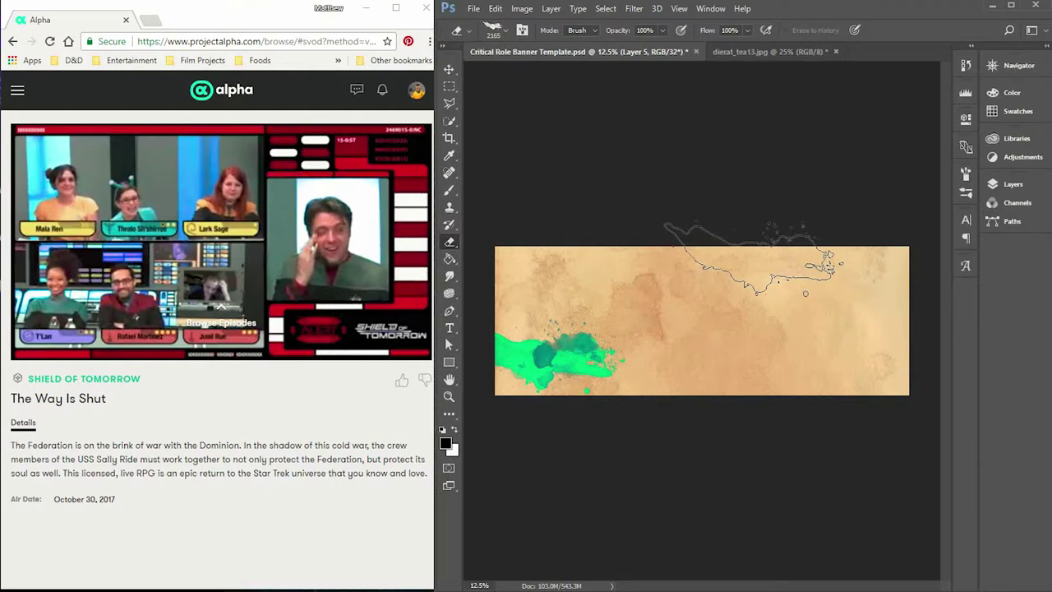
{"action": "key", "text": "ctrl+z"}
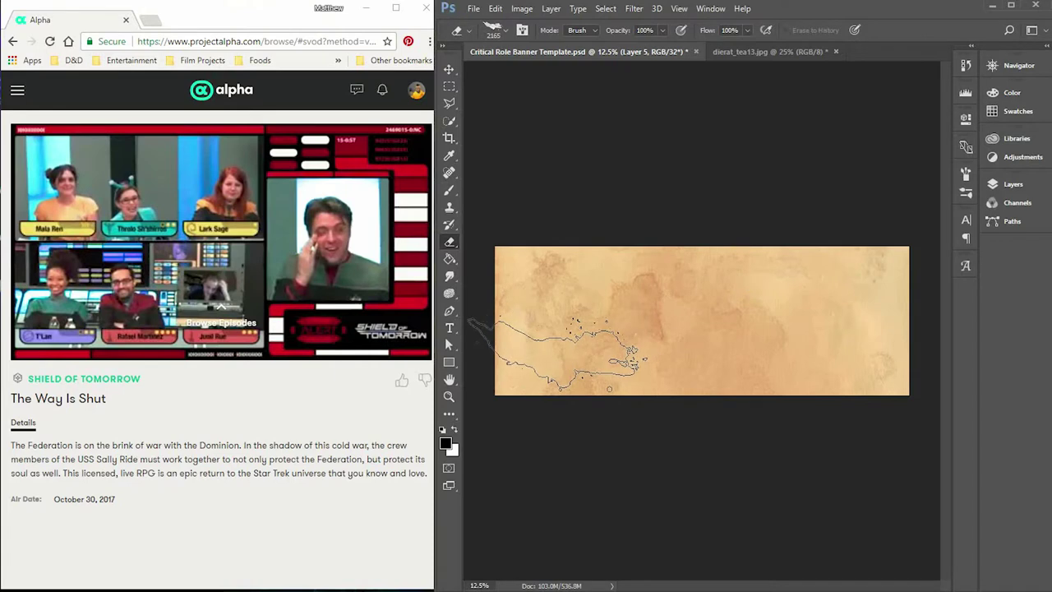
{"action": "left_click", "coordinate": [556, 354]}
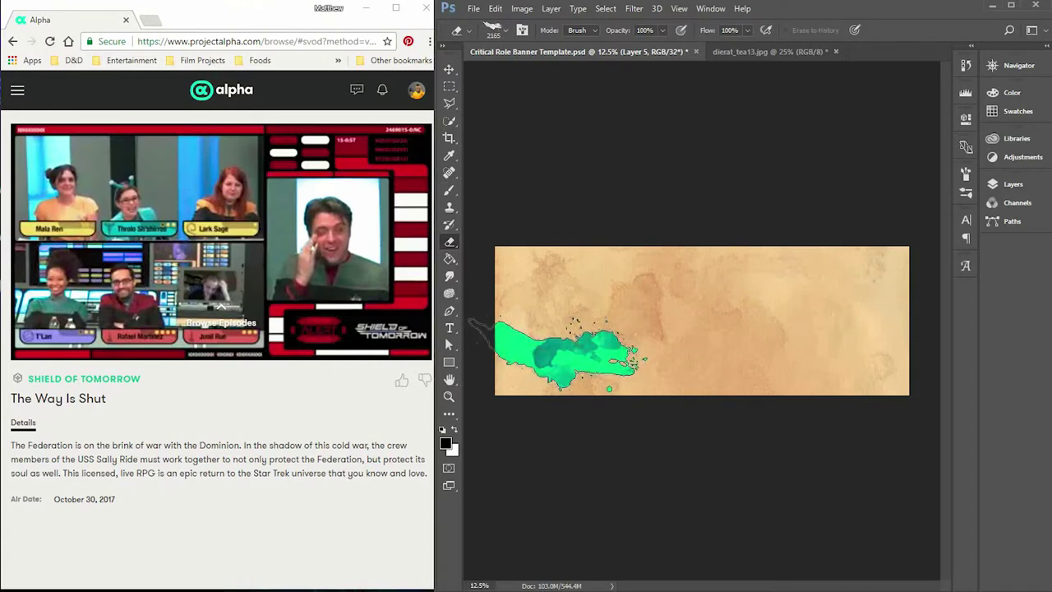
{"action": "key", "text": "ctrl+z"}
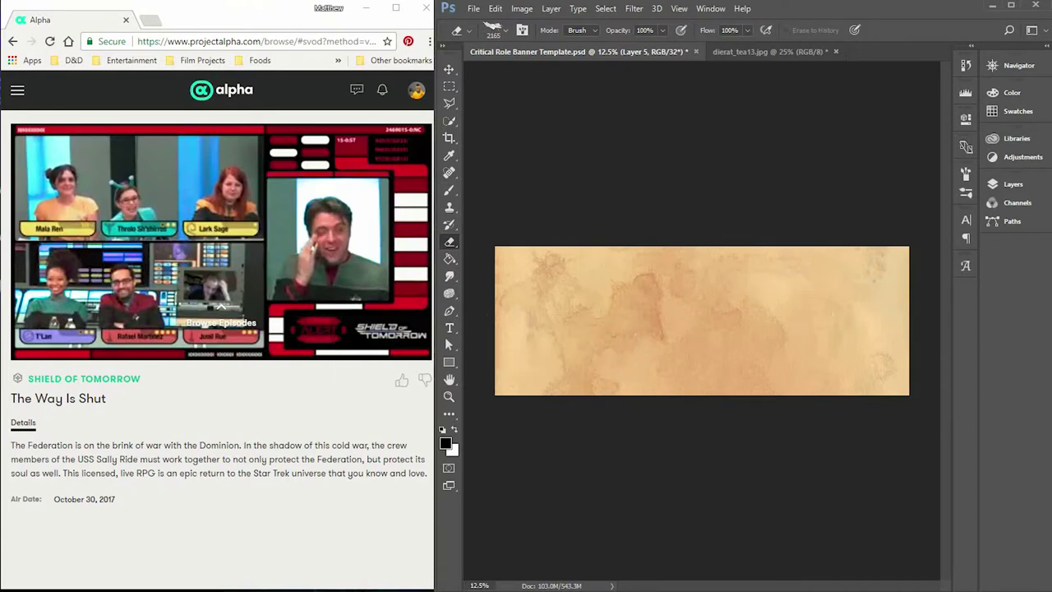
{"action": "left_click", "coordinate": [556, 353]}
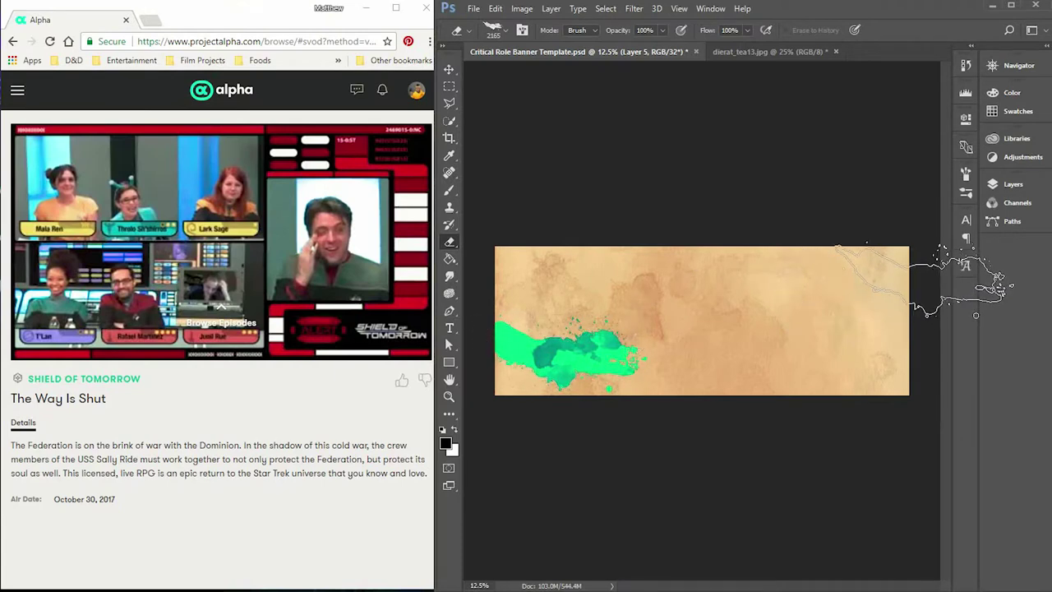
{"action": "left_click", "coordinate": [1011, 184]}
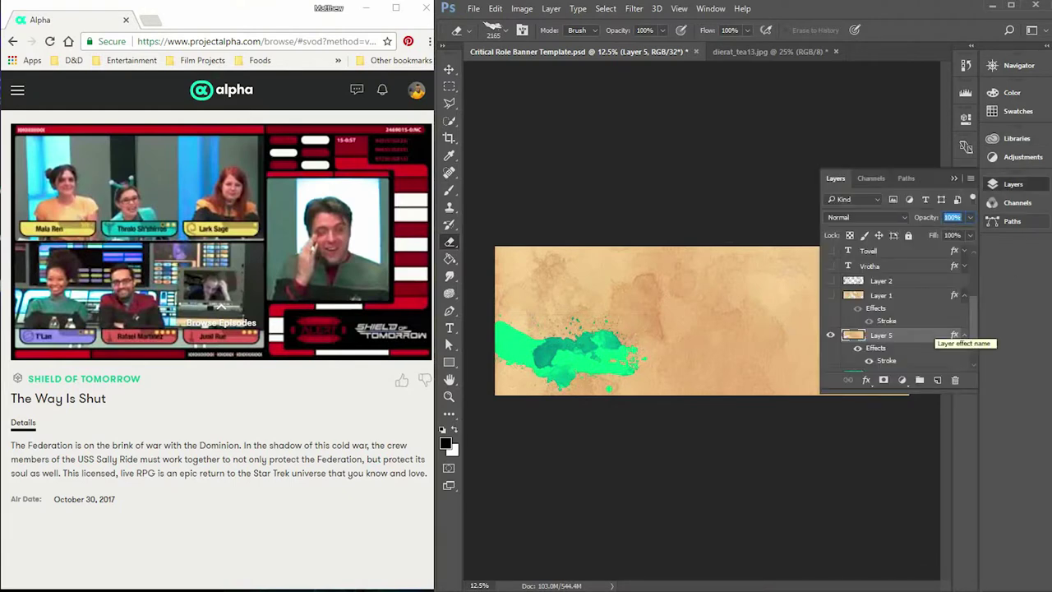
- Lower the green sea Layer 3 opacity to 59% so it blends more softly
{"action": "scroll", "coordinate": [937, 329], "scroll_direction": "down", "scroll_amount": 1}
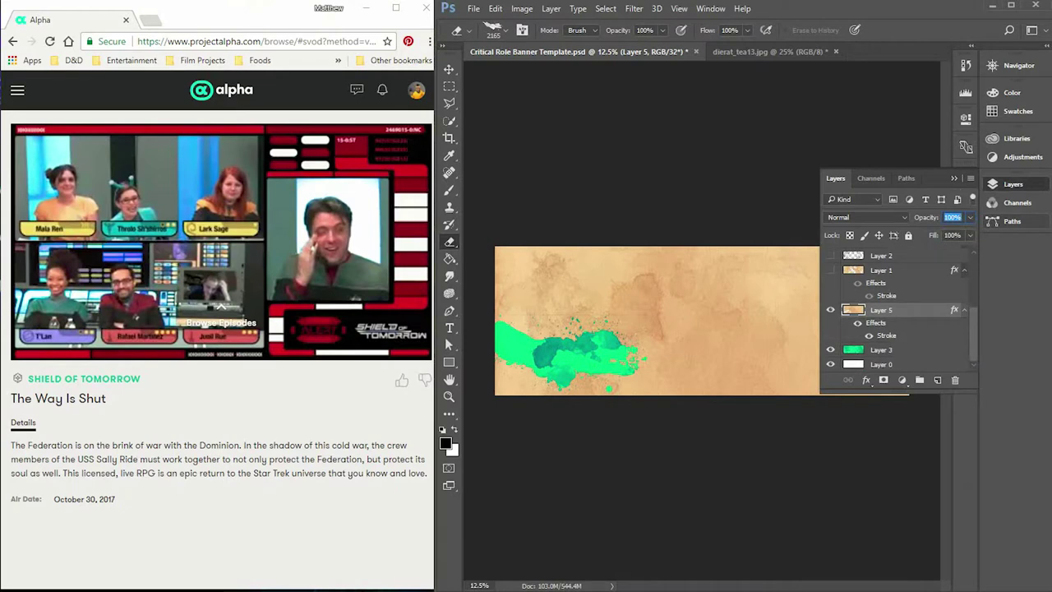
{"action": "left_click", "coordinate": [896, 350]}
{"action": "left_click", "coordinate": [970, 217]}
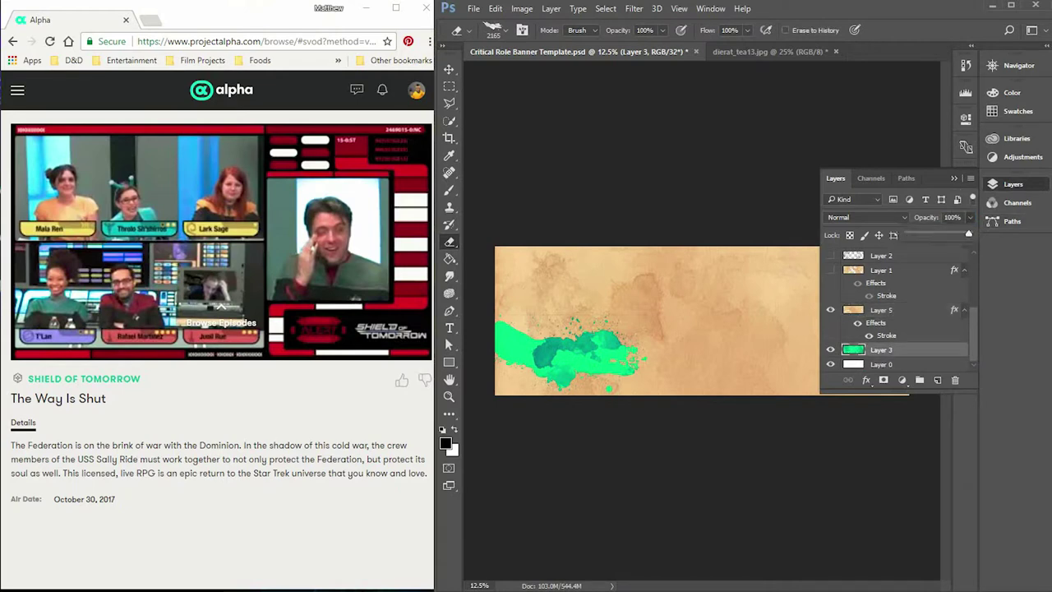
{"action": "left_click_drag", "start_coordinate": [966, 234], "coordinate": [942, 235]}
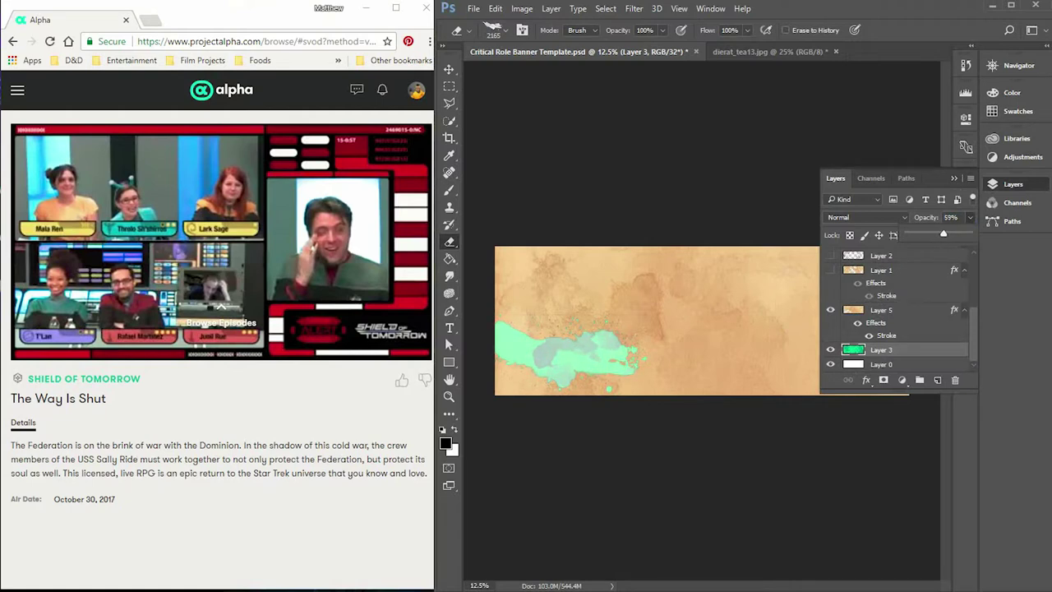
- Make the parchment Layer 5 active and hide the Layers panel with F7
{"action": "left_click", "coordinate": [881, 310]}
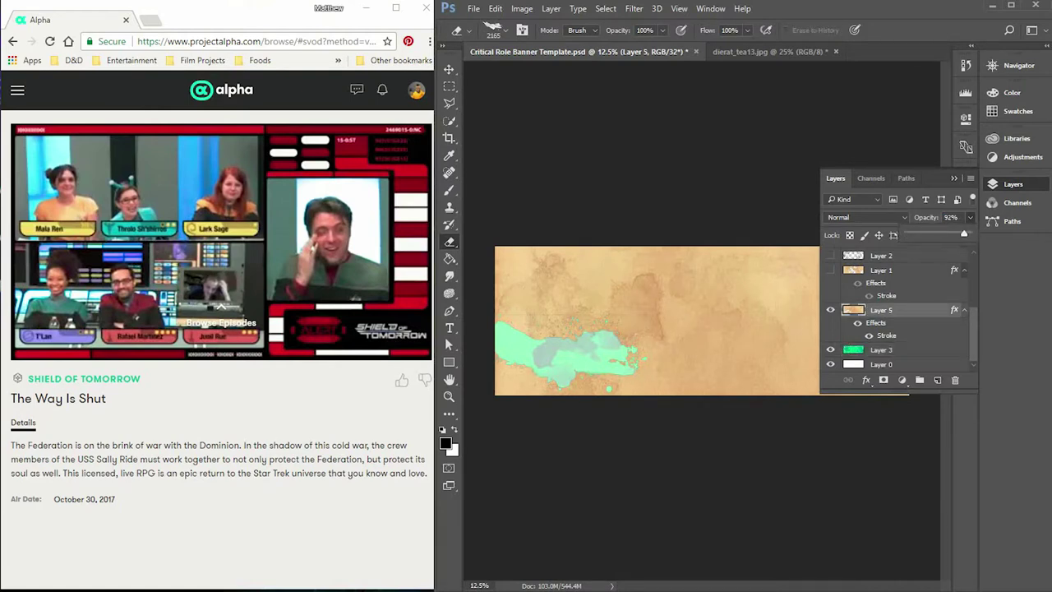
{"action": "left_click", "coordinate": [969, 217]}
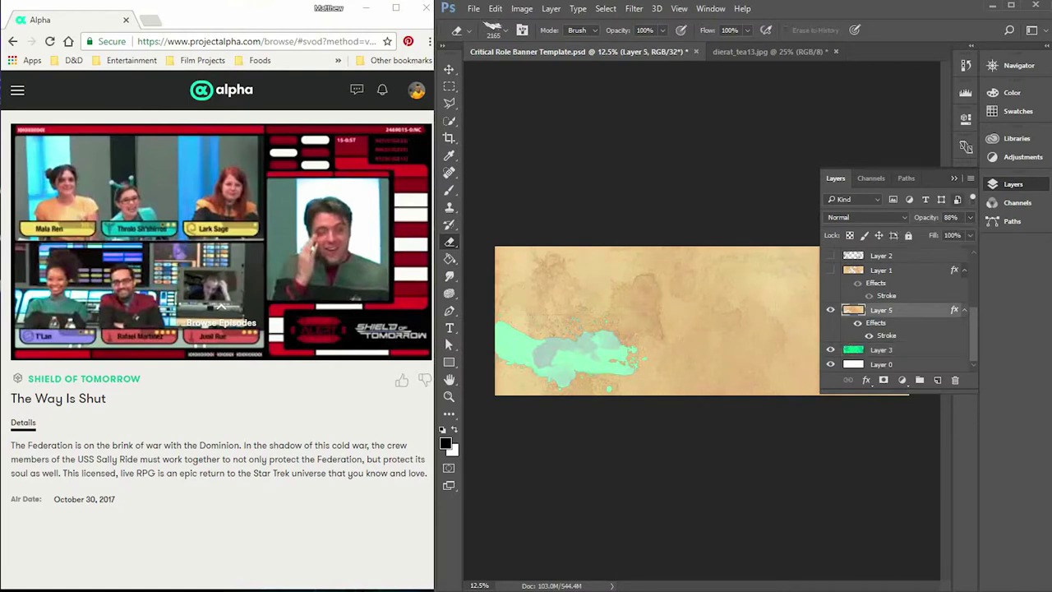
{"action": "key", "text": "F7"}
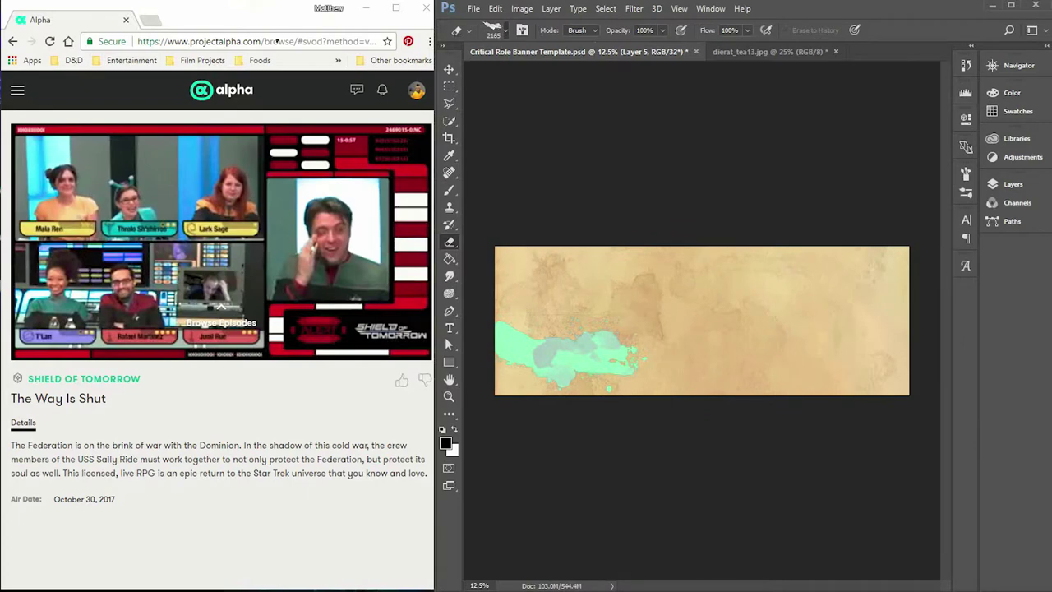
{"action": "left_click_drag", "start_coordinate": [277, 41], "coordinate": [434, 581]}
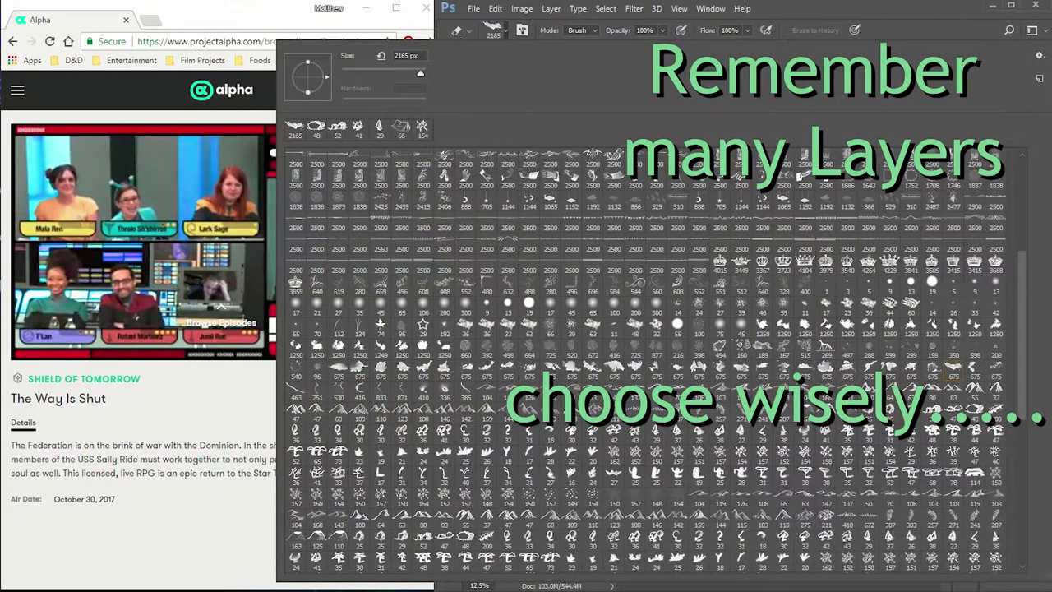
- Make Layer 5 the editing layer again and hide the Layers panel
{"action": "key", "text": "Escape"}
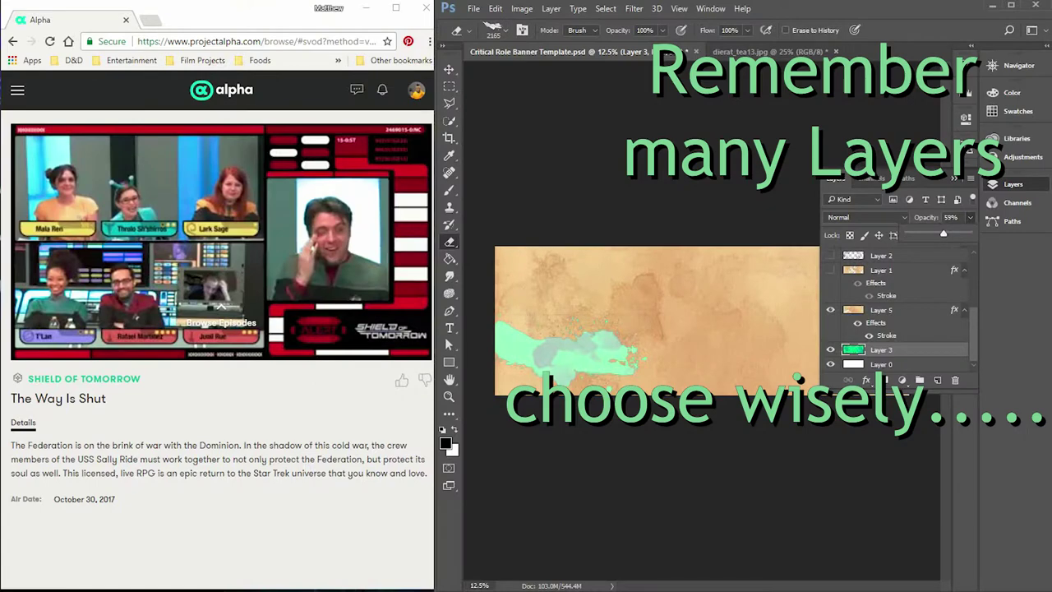
{"action": "left_click", "coordinate": [881, 310]}
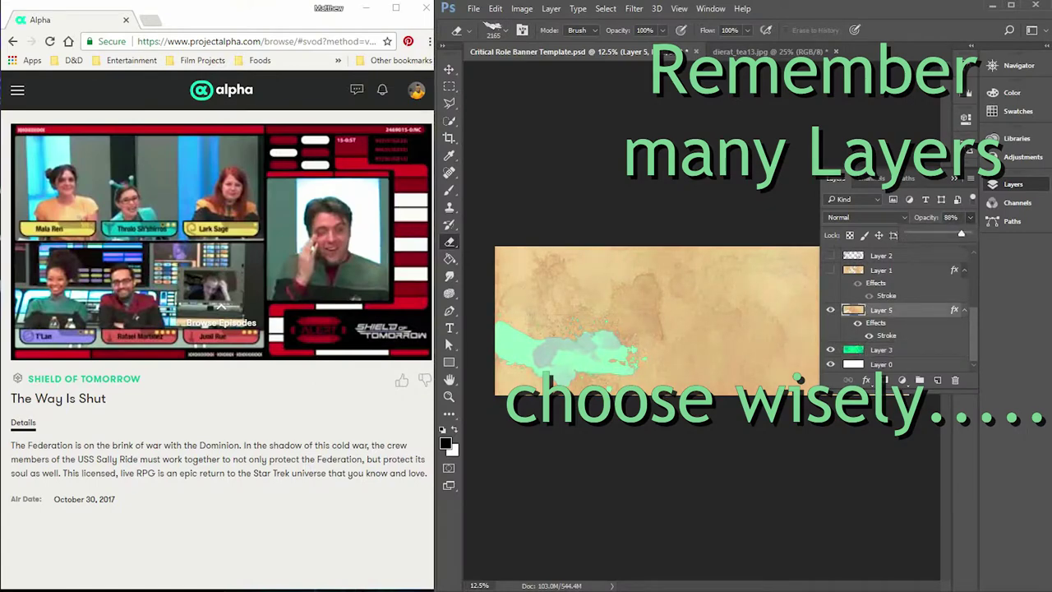
{"action": "key", "text": "F7"}
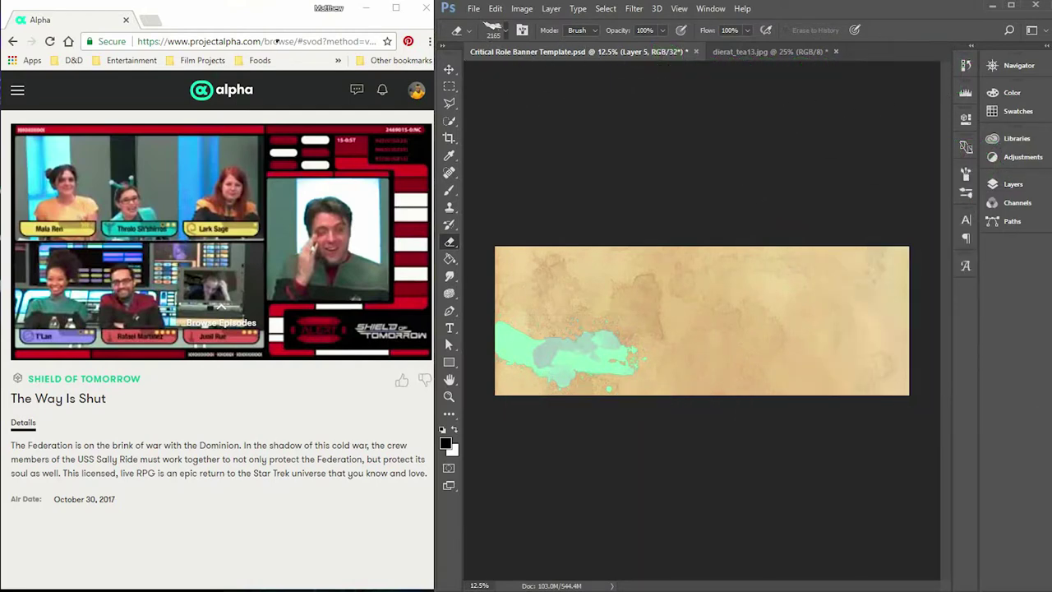
{"action": "mouse_move", "coordinate": [277, 41]}
{"action": "left_mouse_down"}
{"action": "mouse_move", "coordinate": [435, 581]}
{"action": "mouse_move", "coordinate": [1026, 580]}
{"action": "left_mouse_up"}
- Erase parchment up the left edge with the 1249 px eraser tip
{"action": "left_click", "coordinate": [381, 349]}
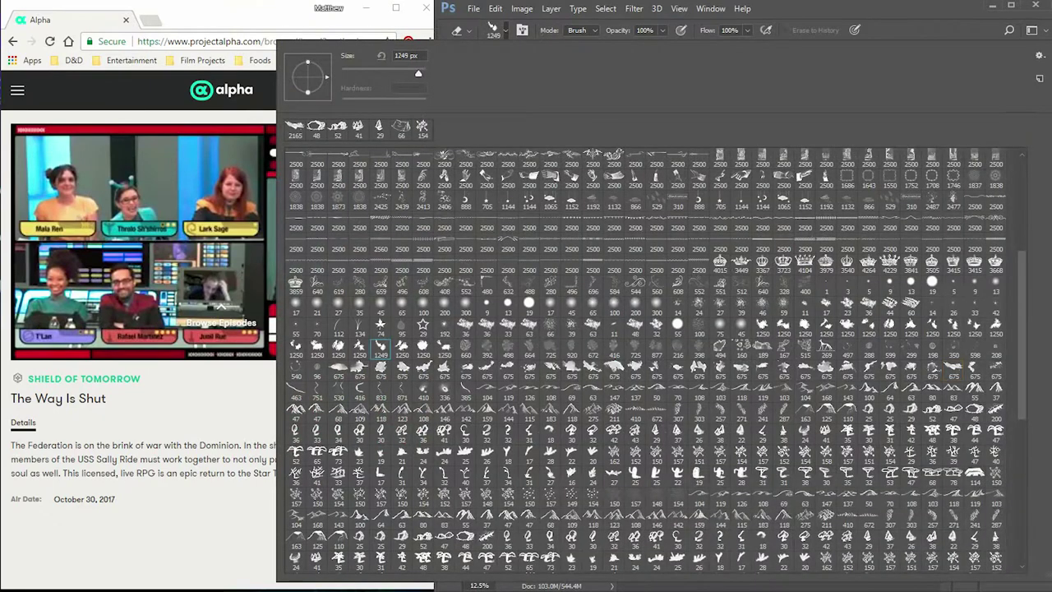
{"action": "key", "text": "Return"}
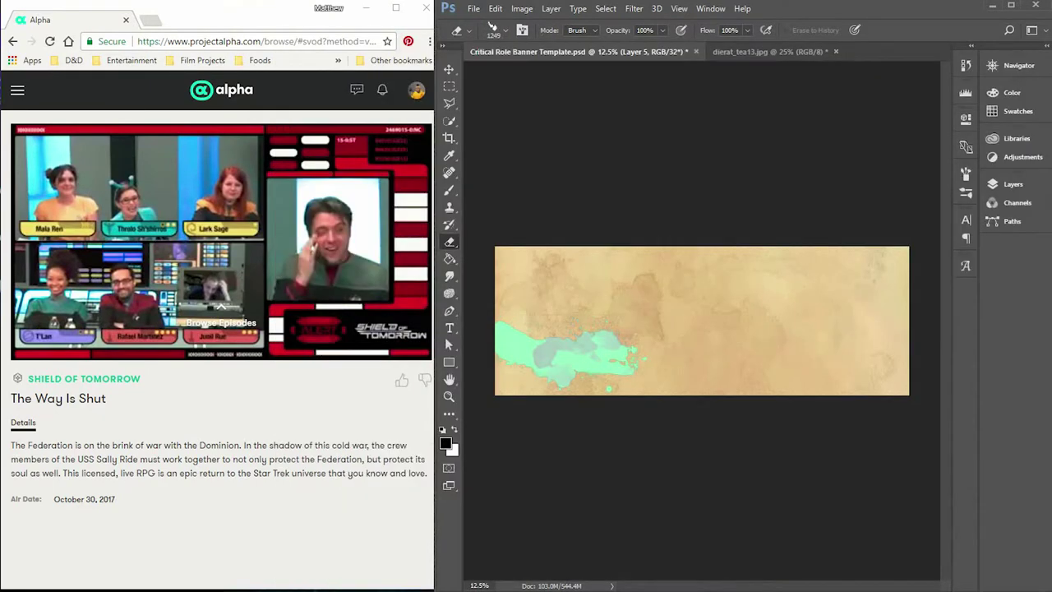
{"action": "mouse_move", "coordinate": [575, 320]}
{"action": "left_mouse_down"}
{"action": "mouse_move", "coordinate": [519, 275]}
{"action": "mouse_move", "coordinate": [580, 316]}
{"action": "left_mouse_up"}
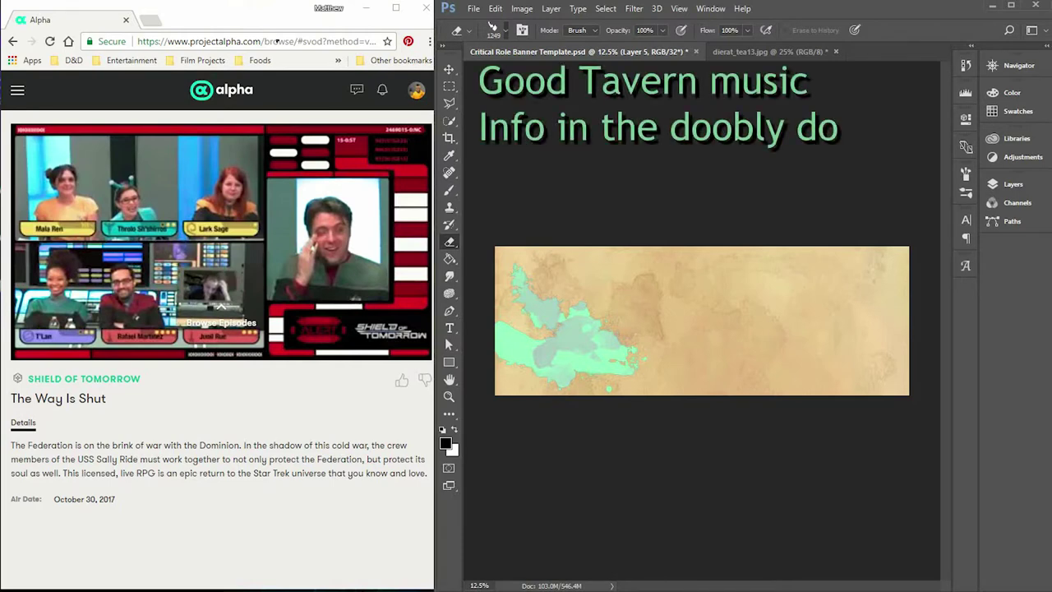
- Browse the brush tips and select the Dried Blood Splatters tip
{"action": "left_click_drag", "start_coordinate": [277, 40], "coordinate": [434, 580]}
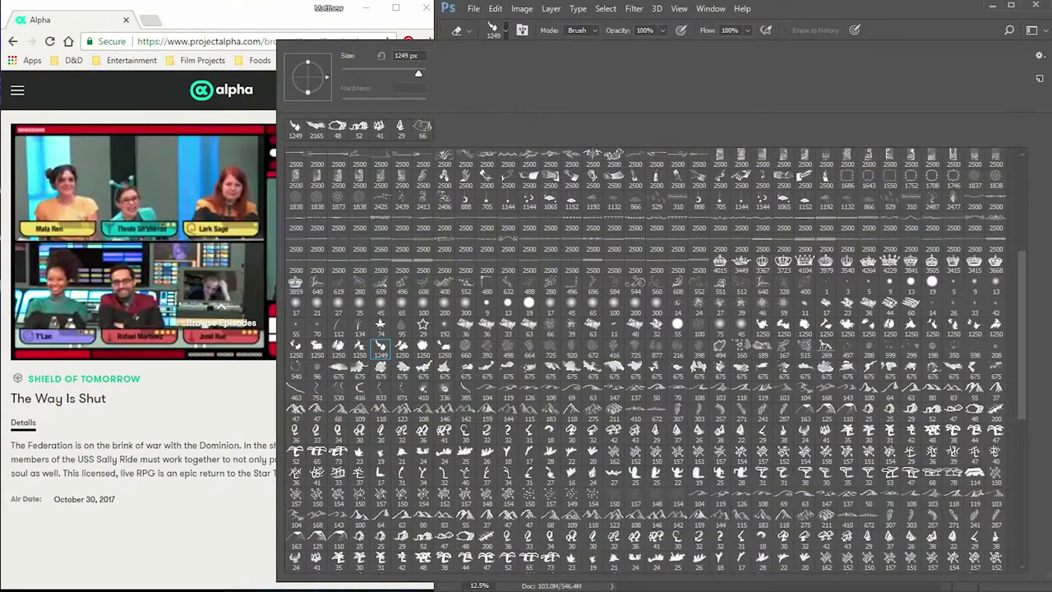
{"action": "key", "text": "Escape"}
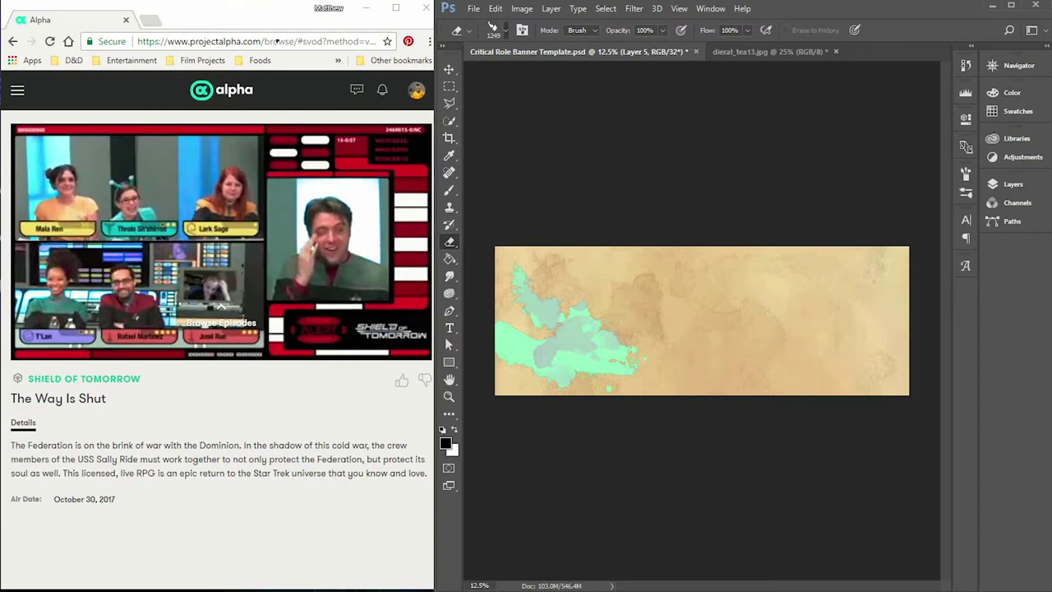
{"action": "left_click_drag", "start_coordinate": [277, 40], "coordinate": [434, 580]}
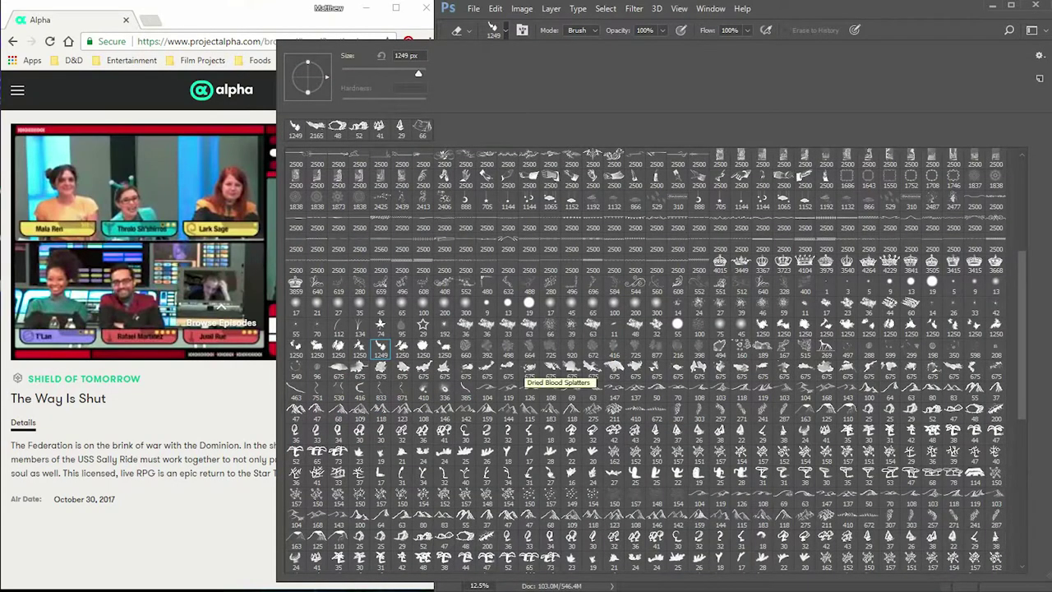
{"action": "left_click", "coordinate": [527, 367]}
- Try the 1102 and 3228 px tips, stamp a splatter on the right side, and undo it
{"action": "key", "text": "Return"}
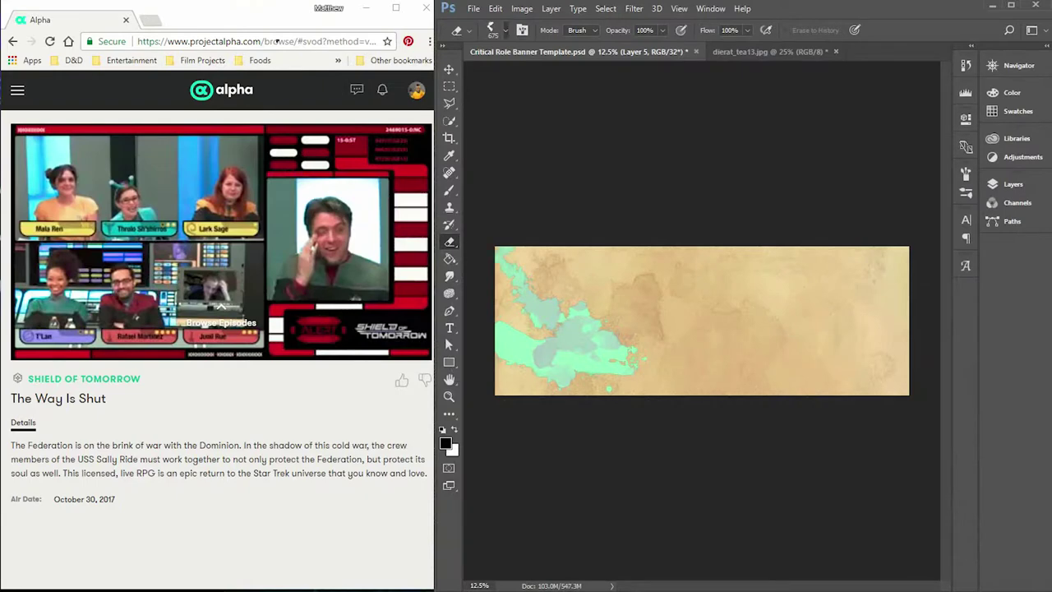
{"action": "right_click", "coordinate": [277, 41]}
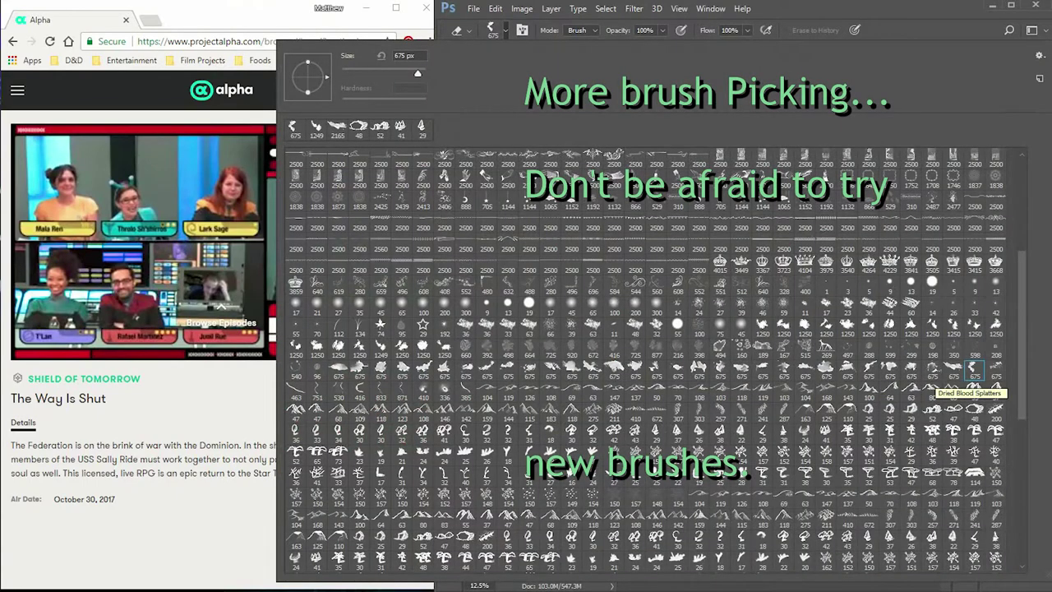
{"action": "left_click", "coordinate": [529, 371]}
{"action": "key", "text": "Return"}
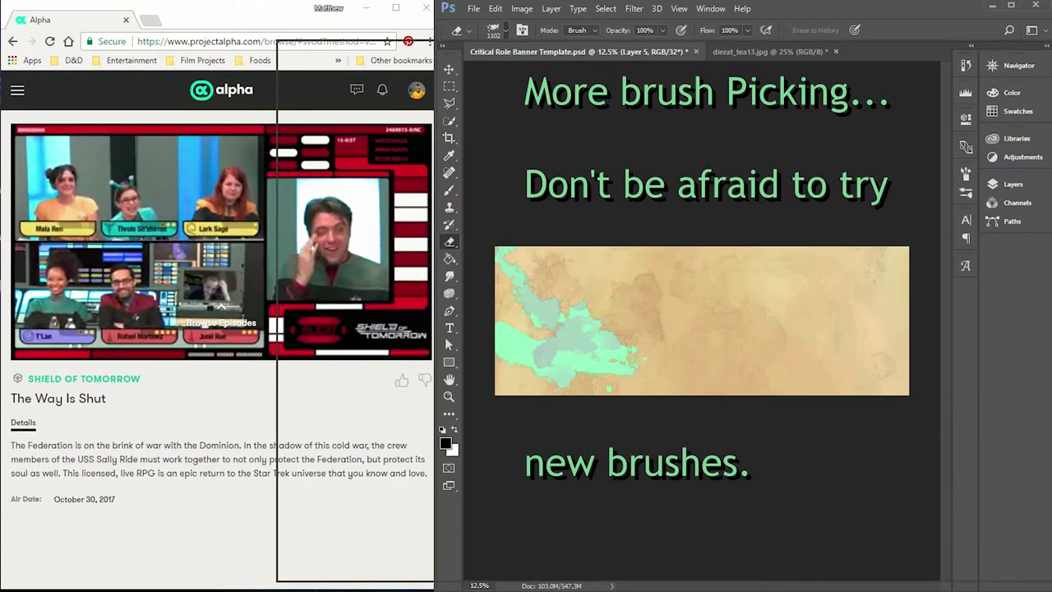
{"action": "right_click", "coordinate": [277, 41]}
{"action": "left_click", "coordinate": [576, 329]}
{"action": "key", "text": "Return"}
{"action": "left_click", "coordinate": [854, 313]}
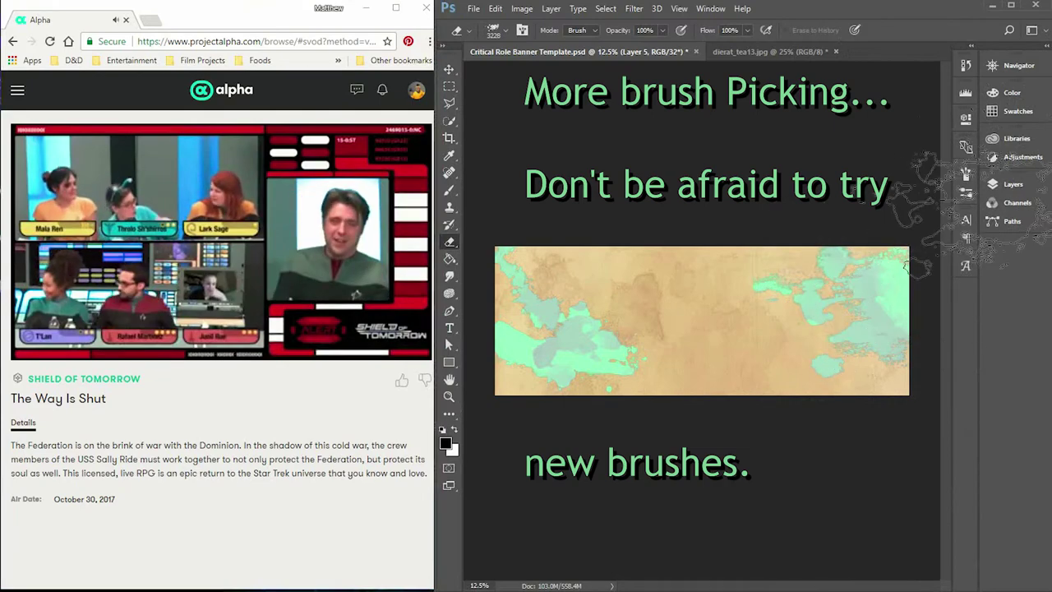
{"action": "key", "text": "ctrl+z"}
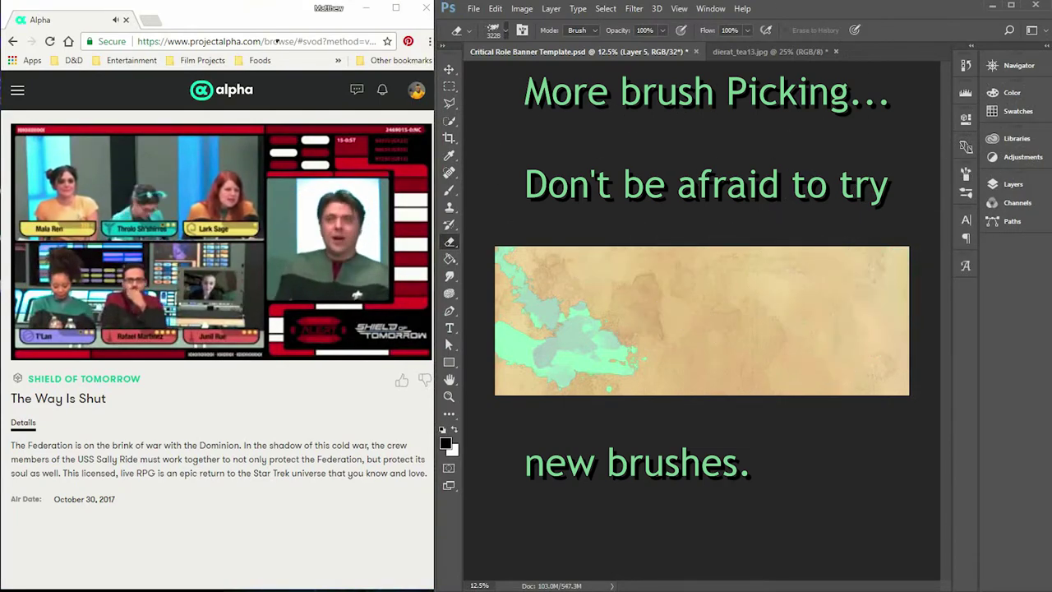
- Erase parchment at the banner's right edge with the 2165 px tip to reveal sea
{"action": "right_click", "coordinate": [277, 41]}
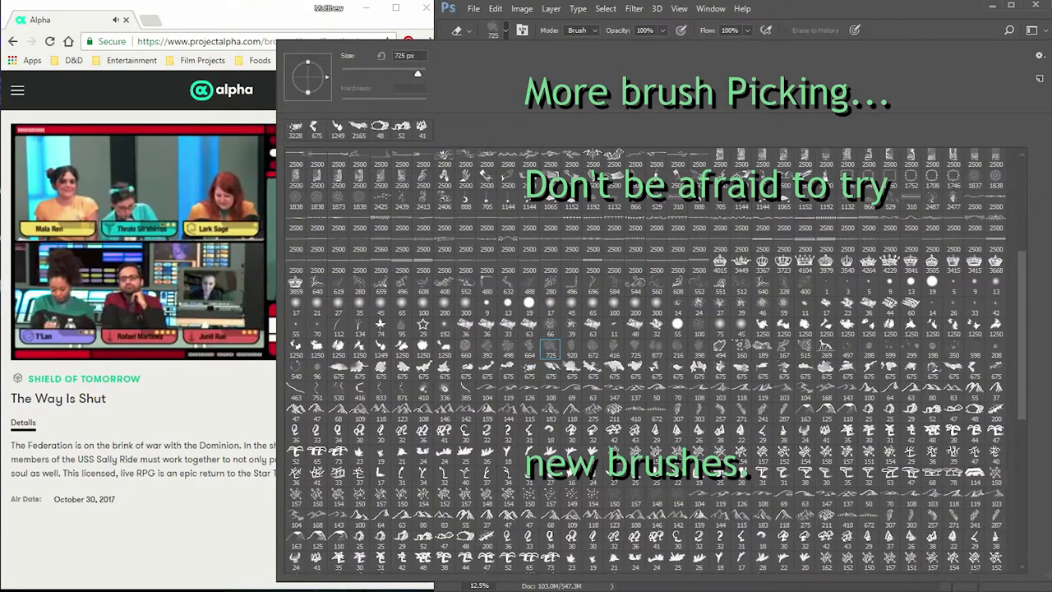
{"action": "key", "text": "Return"}
{"action": "right_click", "coordinate": [277, 41]}
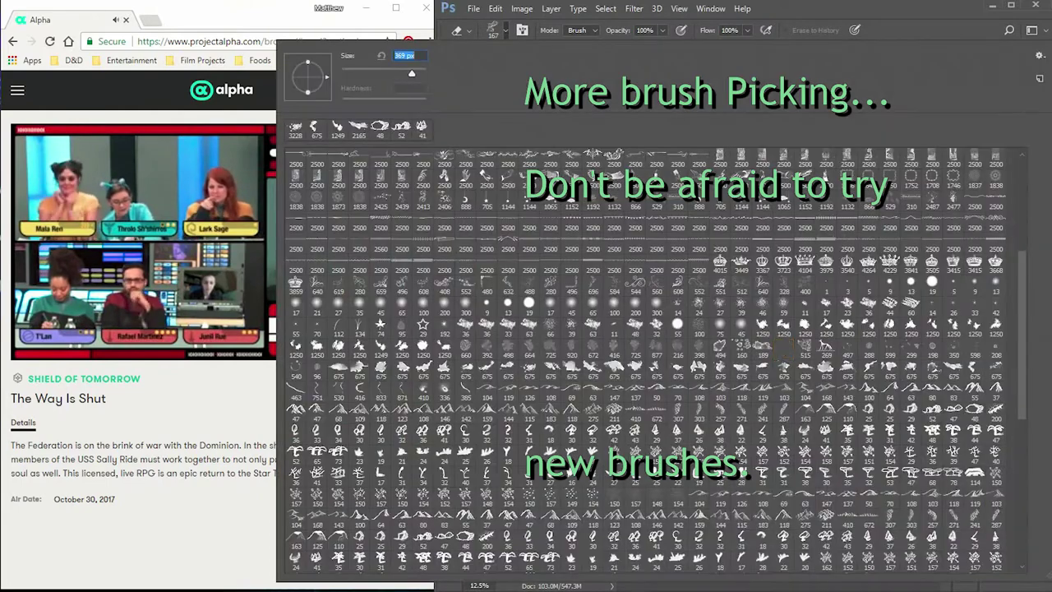
{"action": "left_click", "coordinate": [359, 129]}
{"action": "key", "text": "Return"}
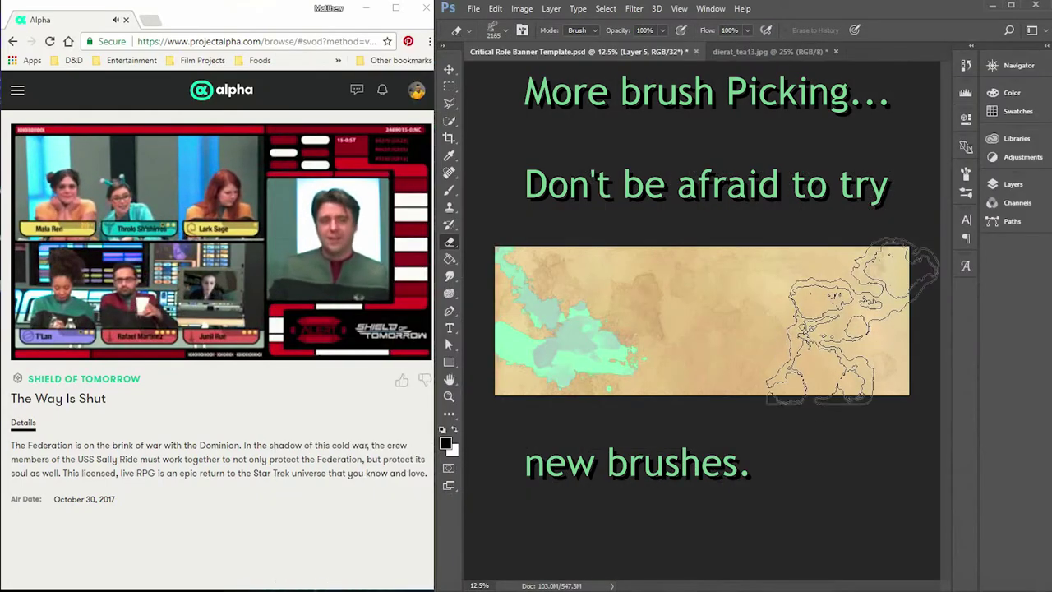
{"action": "left_click", "coordinate": [903, 328]}
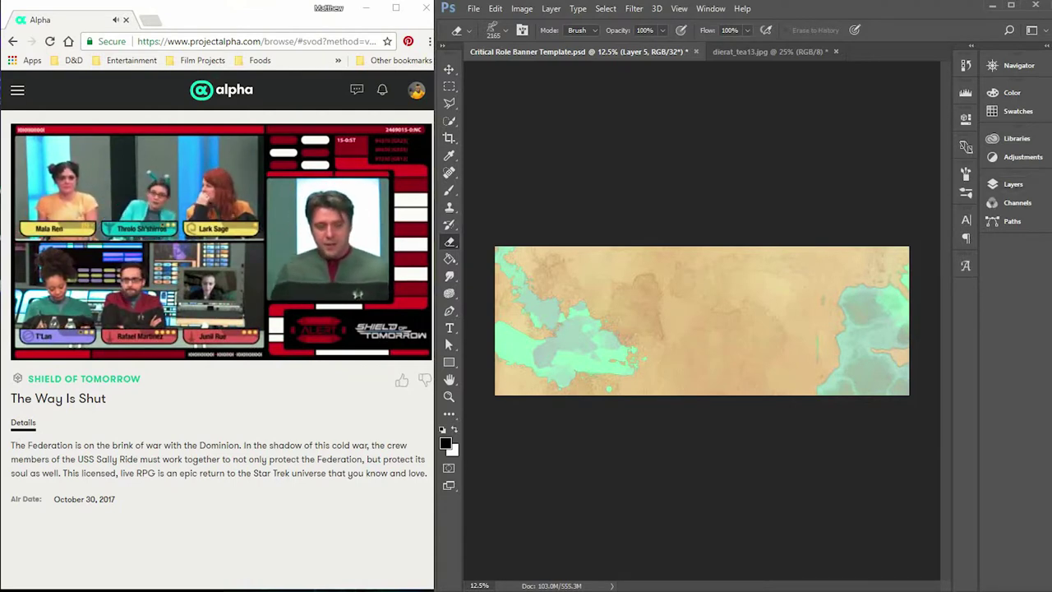
- Zoom in to 50% on the teal sea and coastline at the banner's left
{"action": "left_click", "coordinate": [1018, 65]}
{"action": "key", "text": "ctrl+plus"}
{"action": "key", "text": "ctrl+plus"}
{"action": "key", "text": "ctrl+plus"}
{"action": "key", "text": "ctrl+plus"}
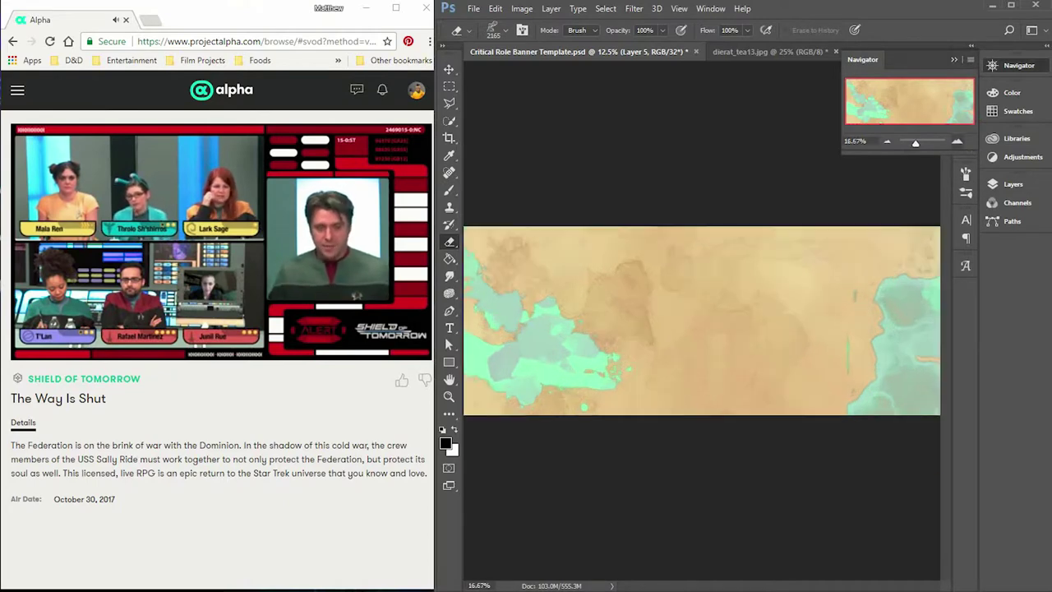
{"action": "scroll", "coordinate": [701, 324], "scroll_direction": "left", "scroll_amount": 5}
{"action": "scroll", "coordinate": [701, 325], "scroll_direction": "left", "scroll_amount": 2}
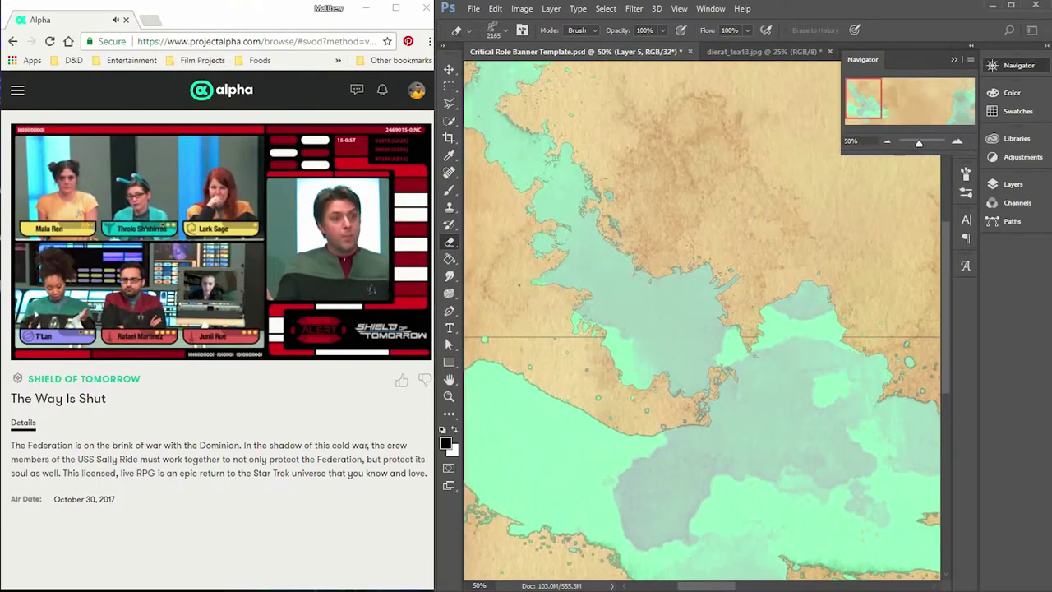
{"action": "key", "text": "ctrl+minus"}
{"action": "key", "text": "ctrl+minus"}
{"action": "key", "text": "ctrl+minus"}
{"action": "key", "text": "ctrl+minus"}
{"action": "left_click", "coordinate": [1018, 65]}
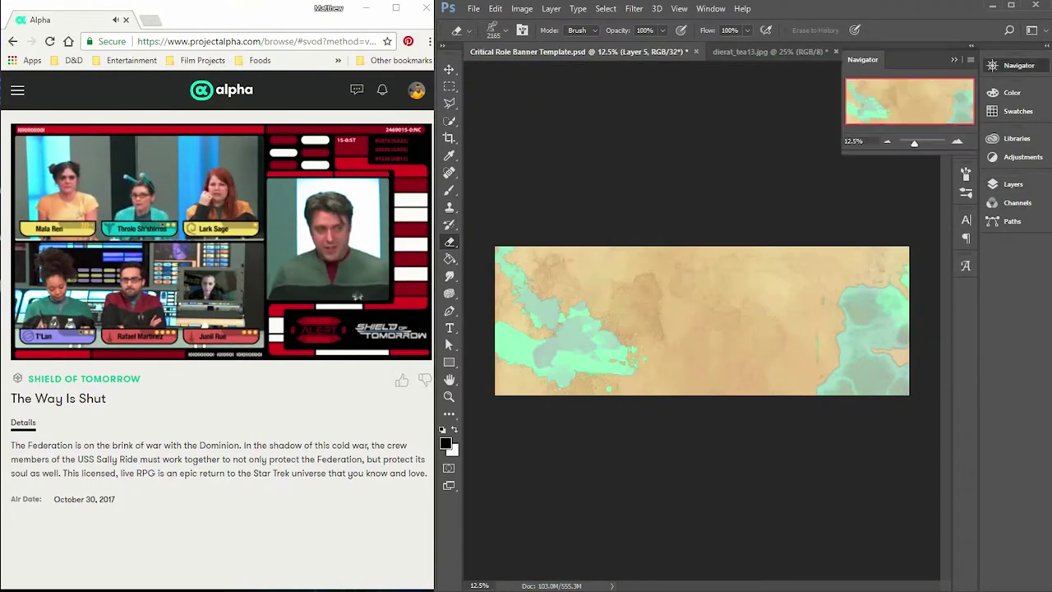
{"action": "key", "text": "ctrl+plus"}
{"action": "key", "text": "ctrl+plus"}
{"action": "key", "text": "ctrl+plus"}
{"action": "key", "text": "ctrl+plus"}
{"action": "scroll", "coordinate": [701, 325], "scroll_direction": "left", "scroll_amount": 6}
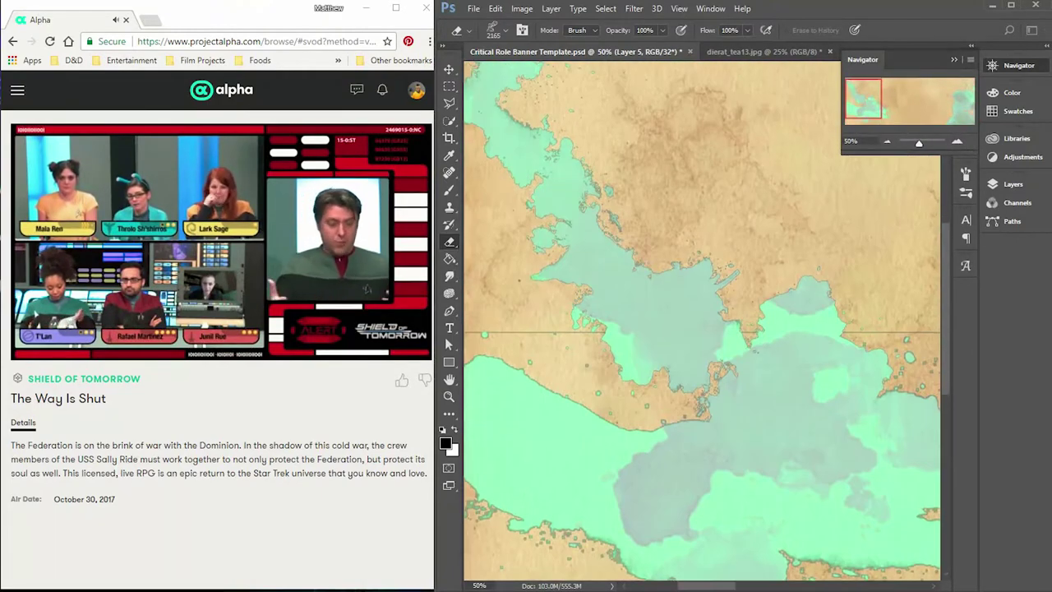
{"action": "scroll", "coordinate": [701, 325], "scroll_direction": "down", "scroll_amount": 3}
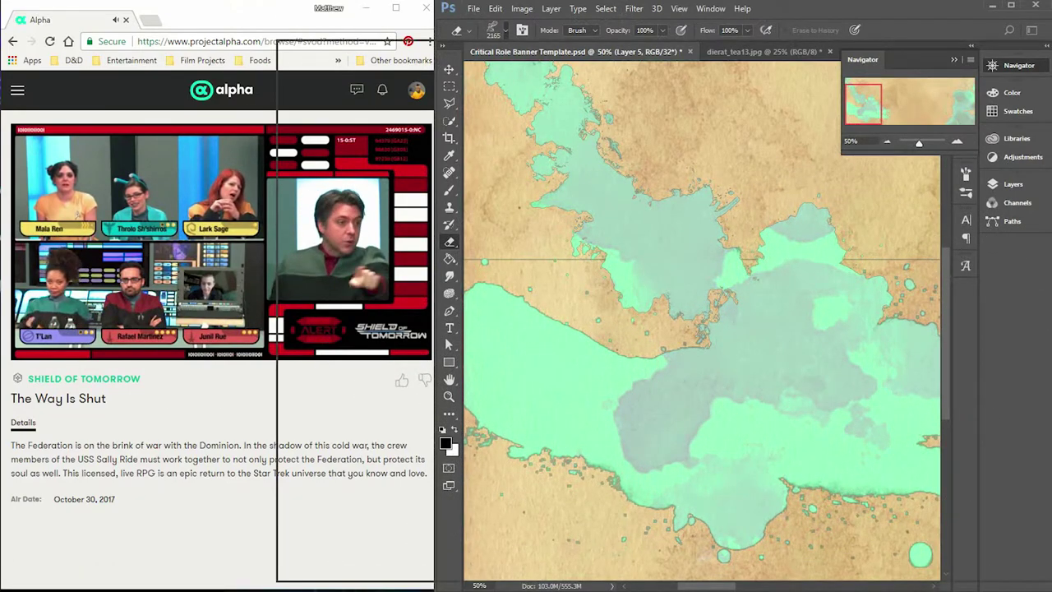
{"action": "right_click", "coordinate": [664, 310]}
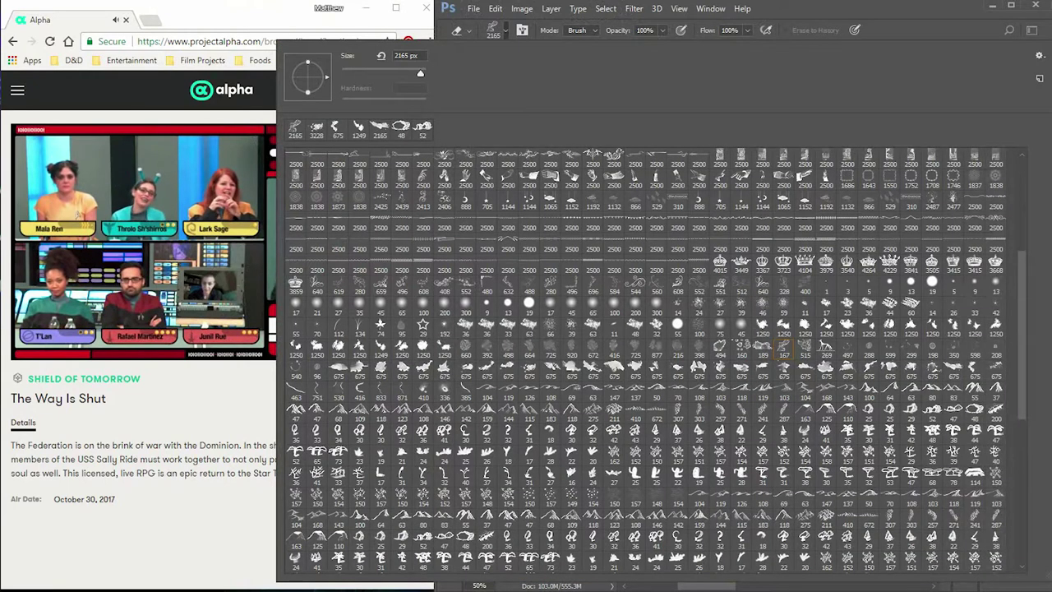
- Erase a thin river channel across the left land with a 17 px tip
{"action": "double_click", "coordinate": [550, 302]}
{"action": "mouse_move", "coordinate": [701, 259]}
{"action": "left_mouse_down"}
{"action": "mouse_move", "coordinate": [567, 261]}
{"action": "mouse_move", "coordinate": [581, 273]}
{"action": "mouse_move", "coordinate": [658, 247]}
{"action": "mouse_move", "coordinate": [699, 256]}
{"action": "left_mouse_up"}
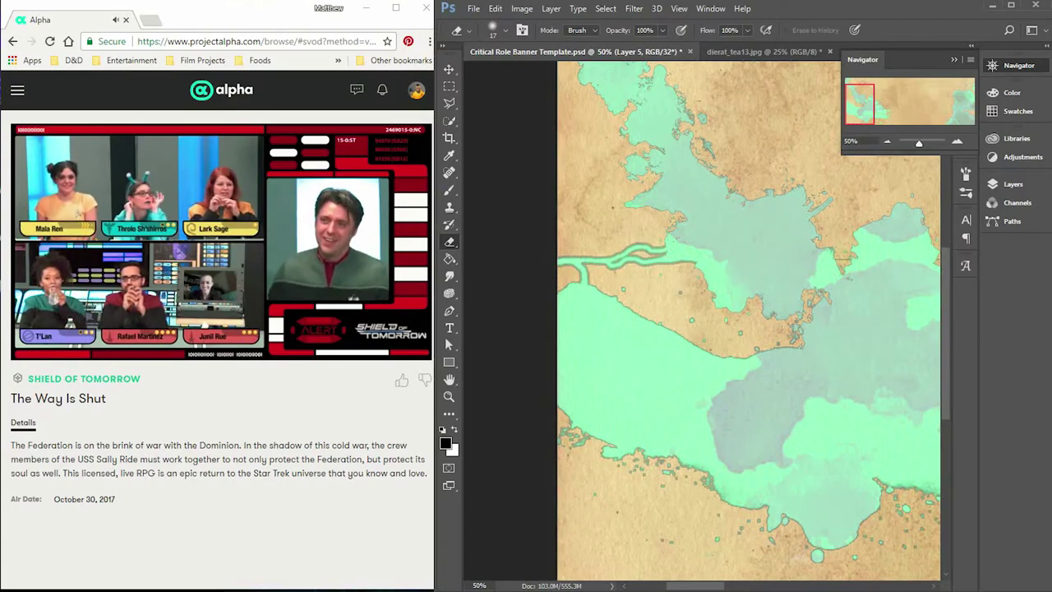
{"action": "scroll", "coordinate": [748, 329], "scroll_direction": "up", "scroll_amount": 5}
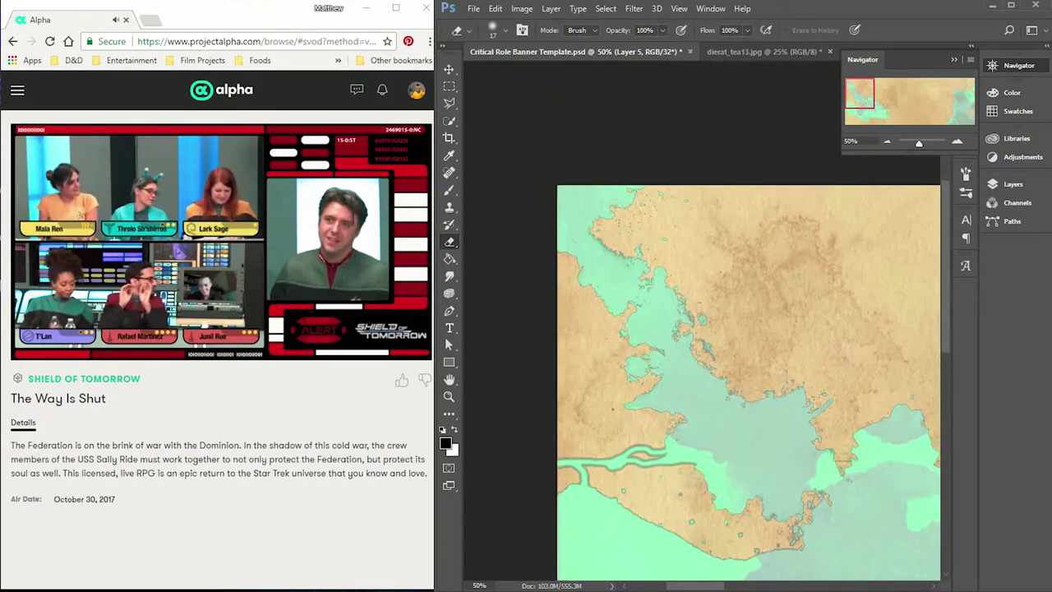
- At 100% zoom, shrink the eraser to 9 px and clear the river's dark outlines
{"action": "key", "text": "ctrl+1"}
{"action": "scroll", "coordinate": [703, 329], "scroll_direction": "down", "scroll_amount": 5}
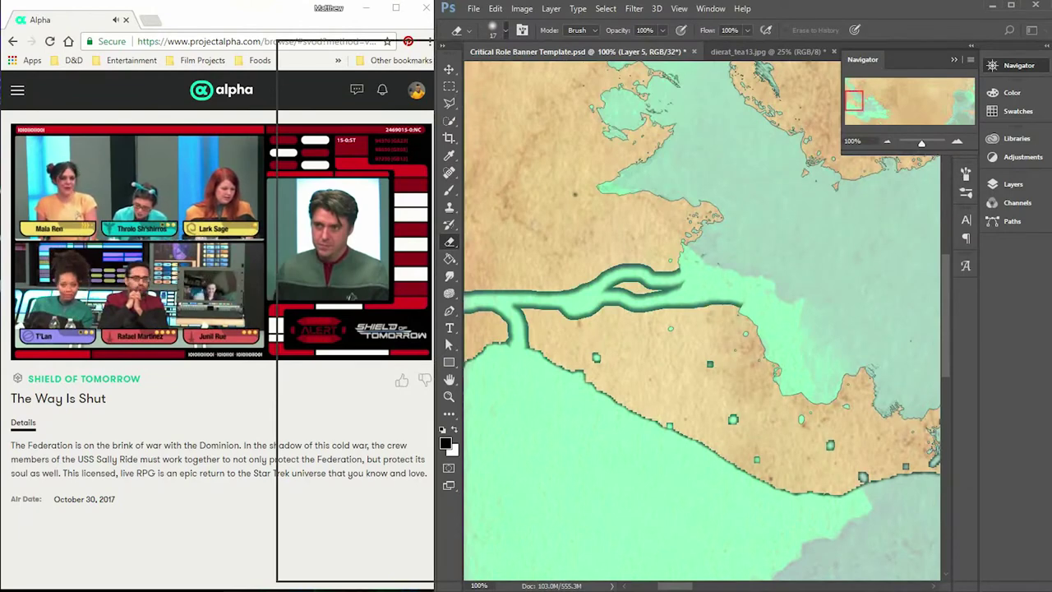
{"action": "key", "text": "bracketleft"}
{"action": "key", "text": "bracketleft"}
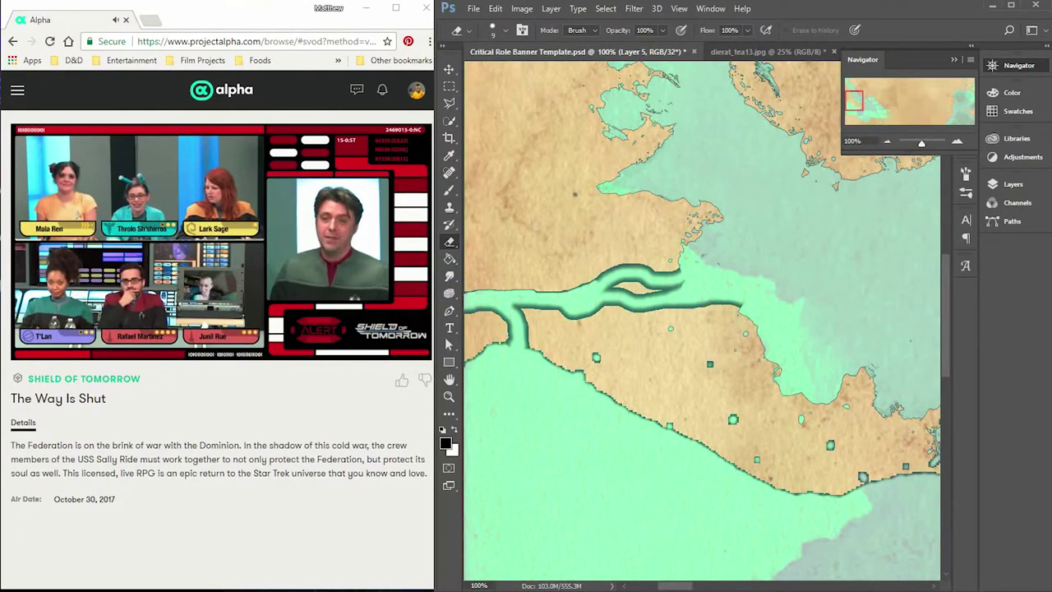
{"action": "mouse_move", "coordinate": [657, 269]}
{"action": "left_mouse_down"}
{"action": "mouse_move", "coordinate": [598, 273]}
{"action": "mouse_move", "coordinate": [506, 339]}
{"action": "mouse_move", "coordinate": [465, 312]}
{"action": "left_mouse_up"}
{"action": "mouse_move", "coordinate": [607, 306]}
{"action": "left_mouse_down"}
{"action": "mouse_move", "coordinate": [743, 304]}
{"action": "mouse_move", "coordinate": [754, 323]}
{"action": "left_mouse_up"}
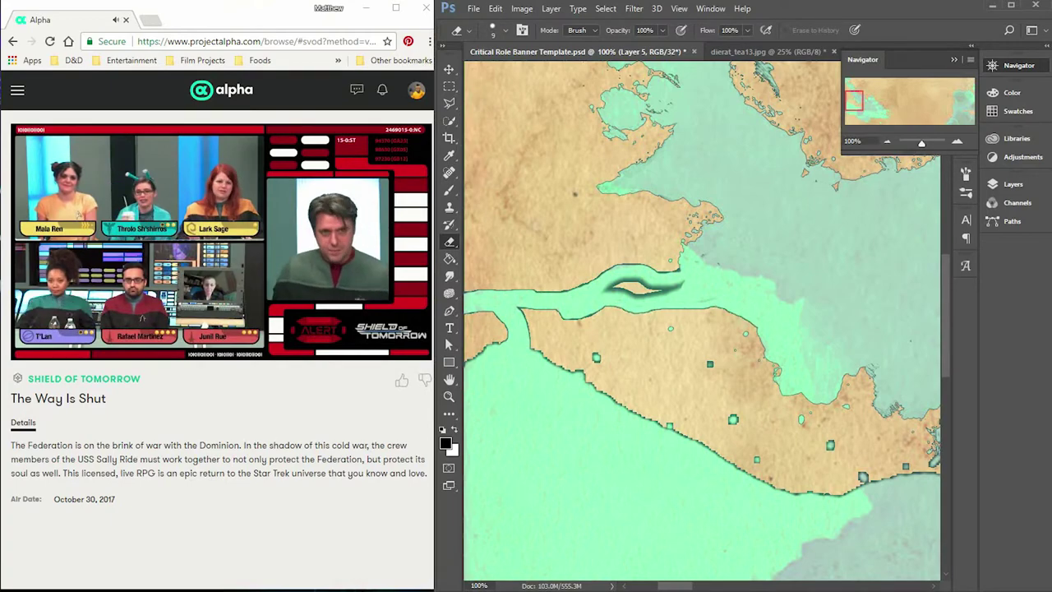
{"action": "scroll", "coordinate": [755, 323], "scroll_direction": "down", "scroll_amount": 2}
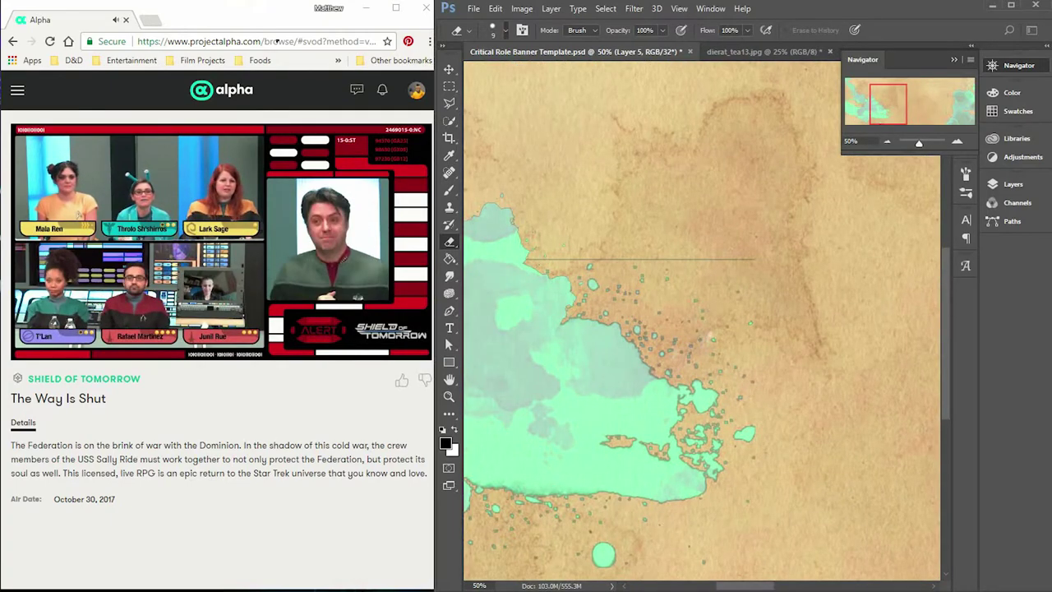
- Switch the eraser from the 675 splotch tip to a small round brush
{"action": "right_click", "coordinate": [755, 260]}
{"action": "double_click", "coordinate": [754, 260]}
{"action": "left_click", "coordinate": [645, 257]}
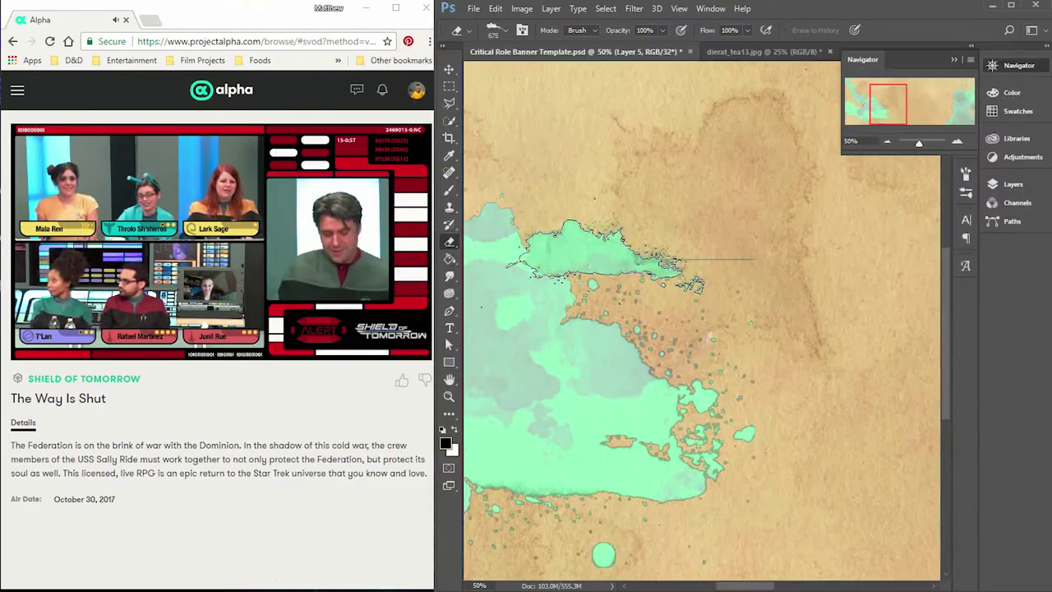
{"action": "scroll", "coordinate": [723, 354], "scroll_direction": "up", "scroll_amount": 4}
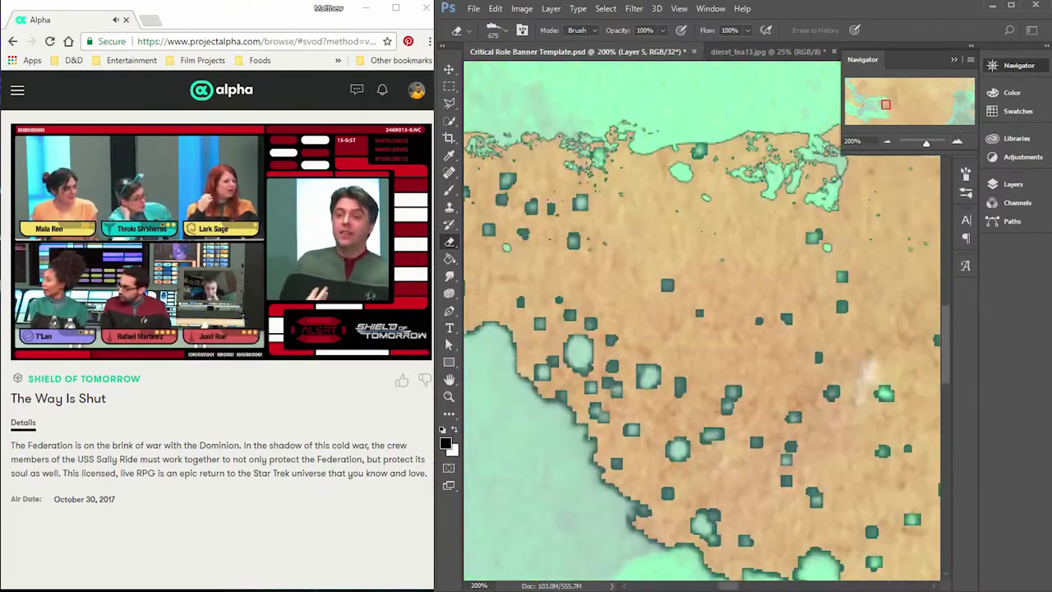
{"action": "right_click", "coordinate": [730, 371]}
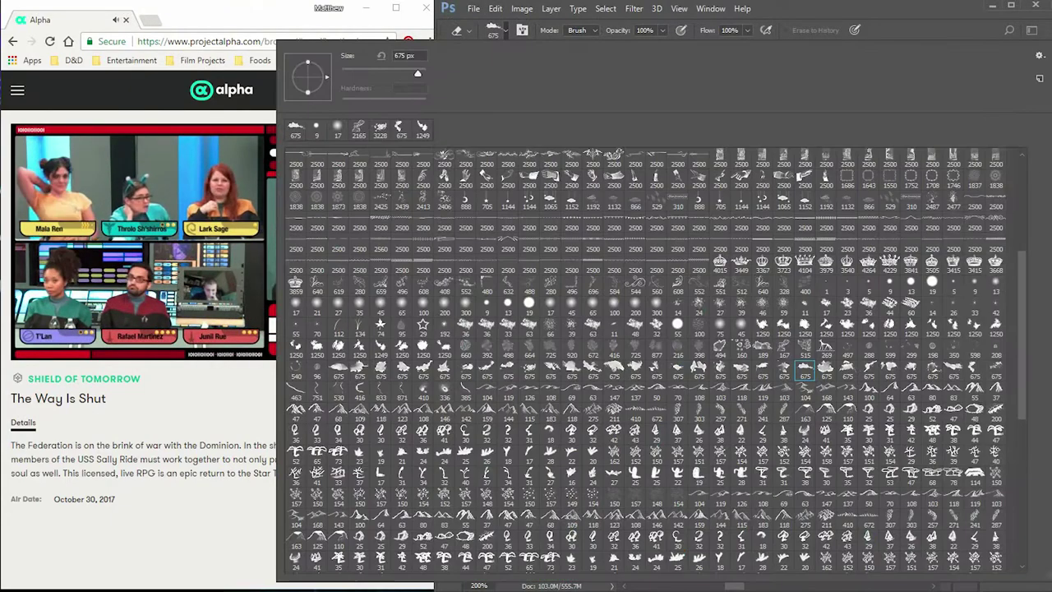
{"action": "double_click", "coordinate": [487, 306]}
- Erase the dark green squares and fringe along the northern coast
{"action": "left_click", "coordinate": [532, 285]}
{"action": "left_click", "coordinate": [514, 377]}
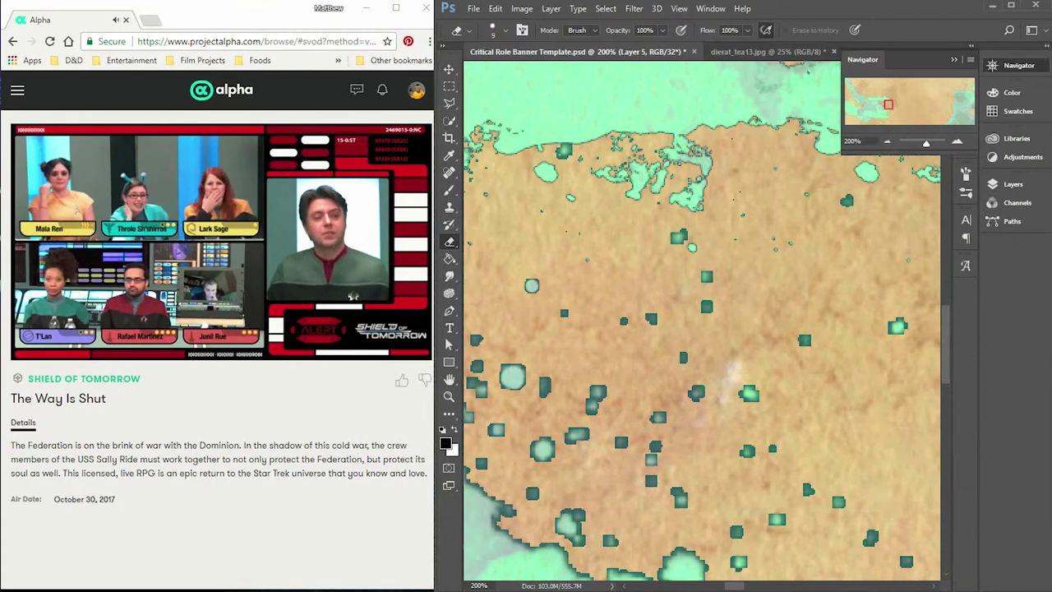
{"action": "left_click", "coordinate": [542, 448]}
{"action": "mouse_move", "coordinate": [565, 151]}
{"action": "left_mouse_down"}
{"action": "mouse_move", "coordinate": [544, 164]}
{"action": "mouse_move", "coordinate": [612, 177]}
{"action": "mouse_move", "coordinate": [575, 156]}
{"action": "mouse_move", "coordinate": [678, 206]}
{"action": "mouse_move", "coordinate": [694, 144]}
{"action": "mouse_move", "coordinate": [657, 189]}
{"action": "mouse_move", "coordinate": [591, 173]}
{"action": "mouse_move", "coordinate": [702, 127]}
{"action": "left_mouse_up"}
{"action": "left_click_drag", "start_coordinate": [493, 354], "coordinate": [696, 318]}
- Carve a river channel from the southern sea up to the northern coast
{"action": "mouse_move", "coordinate": [593, 357]}
{"action": "left_mouse_down"}
{"action": "mouse_move", "coordinate": [659, 367]}
{"action": "mouse_move", "coordinate": [708, 408]}
{"action": "mouse_move", "coordinate": [768, 522]}
{"action": "left_mouse_up"}
{"action": "mouse_move", "coordinate": [649, 337]}
{"action": "left_mouse_down"}
{"action": "mouse_move", "coordinate": [638, 218]}
{"action": "mouse_move", "coordinate": [649, 102]}
{"action": "left_mouse_up"}
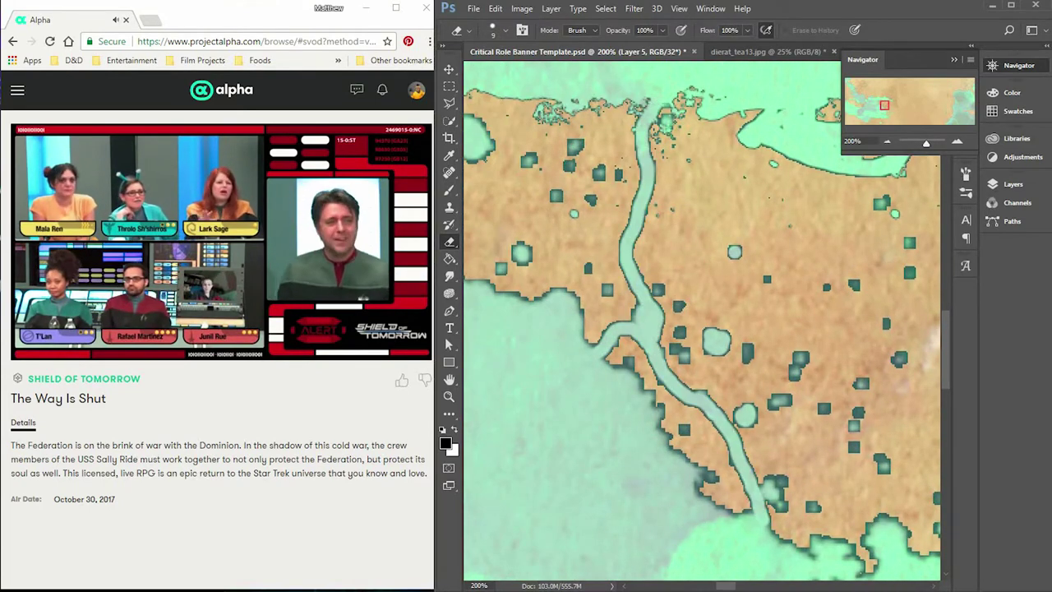
- Open the brush size settings
{"action": "right_click", "coordinate": [639, 180]}
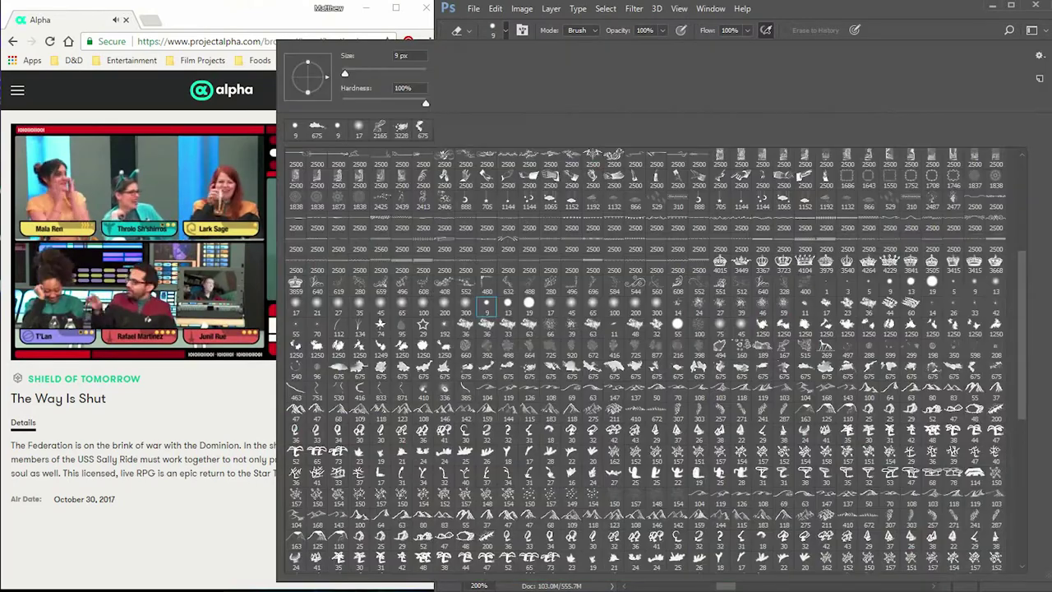
- Shrink the eraser to 6 px and carve branching tributaries off the river
{"action": "left_click_drag", "start_coordinate": [409, 54], "coordinate": [391, 55]}
{"action": "key", "text": "Return"}
{"action": "mouse_move", "coordinate": [639, 180]}
{"action": "left_mouse_down"}
{"action": "mouse_move", "coordinate": [493, 281]}
{"action": "mouse_move", "coordinate": [592, 98]}
{"action": "mouse_move", "coordinate": [483, 146]}
{"action": "left_mouse_up"}
{"action": "mouse_move", "coordinate": [584, 107]}
{"action": "left_mouse_down"}
{"action": "mouse_move", "coordinate": [566, 171]}
{"action": "mouse_move", "coordinate": [614, 312]}
{"action": "left_mouse_up"}
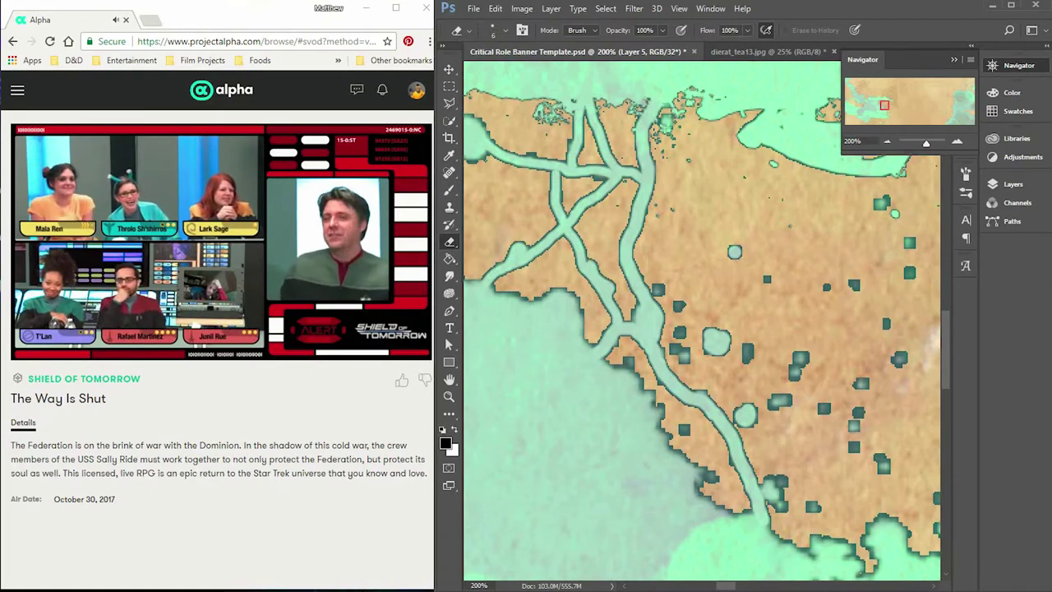
- At 200% zoom, erase an elongated pool and a long stream up to the northern coast
{"action": "left_click", "coordinate": [887, 140]}
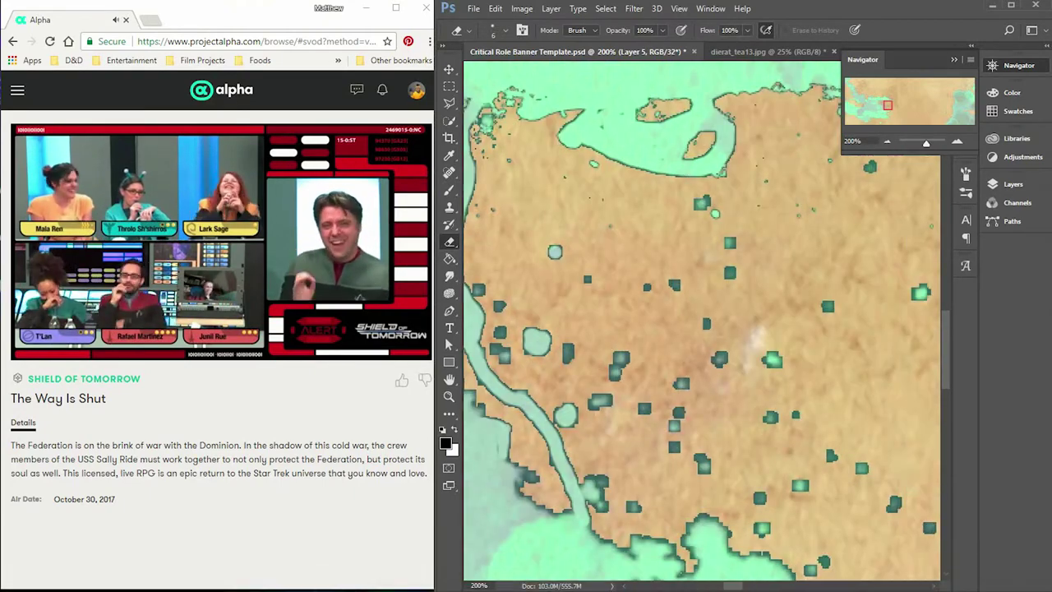
{"action": "left_click", "coordinate": [887, 141]}
{"action": "left_click_drag", "start_coordinate": [919, 143], "coordinate": [921, 142]}
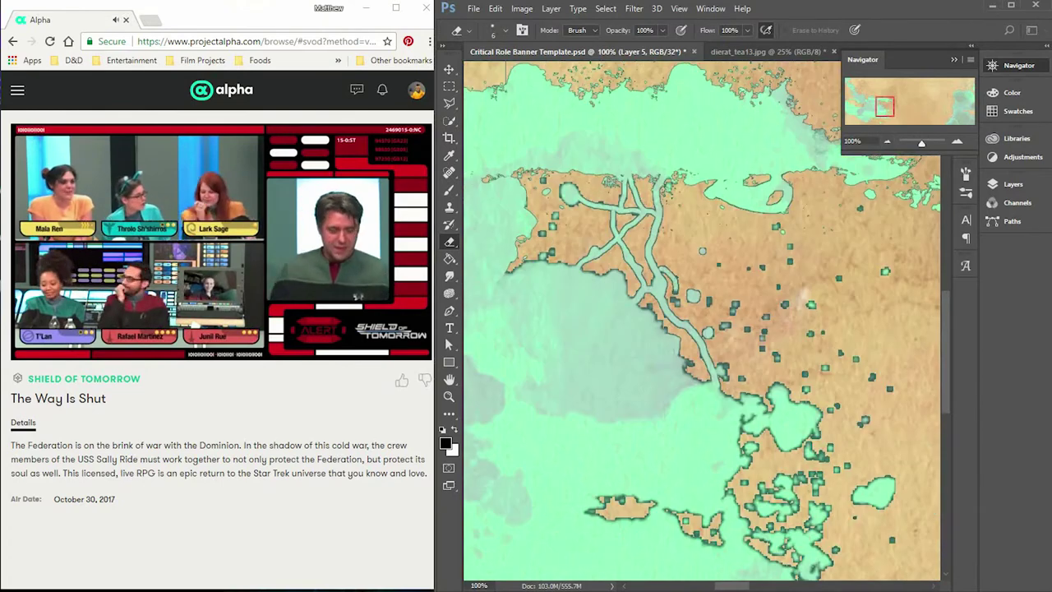
{"action": "left_click", "coordinate": [956, 141]}
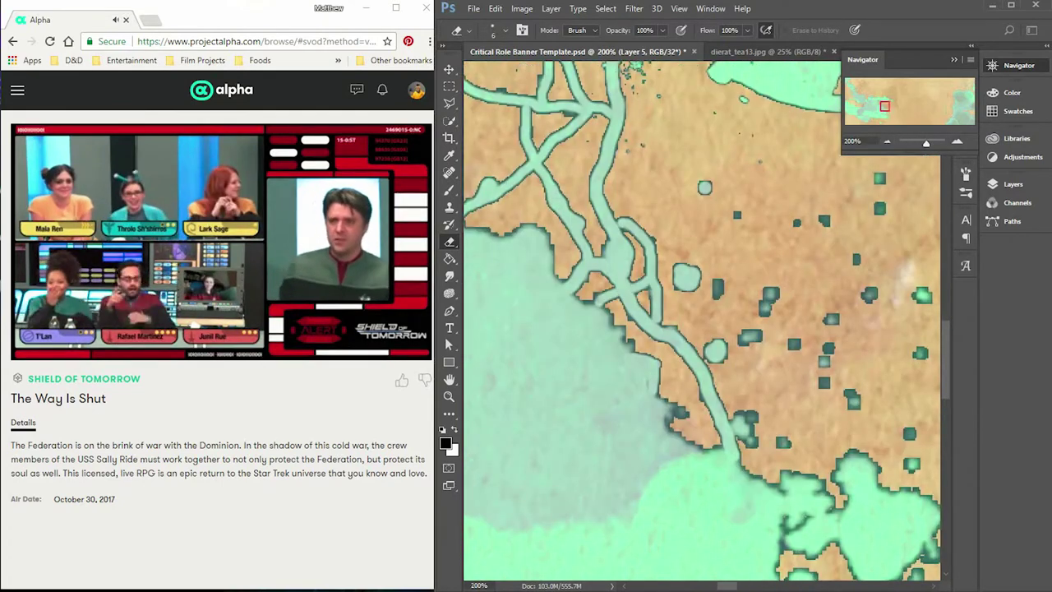
{"action": "left_click_drag", "start_coordinate": [744, 337], "coordinate": [758, 334]}
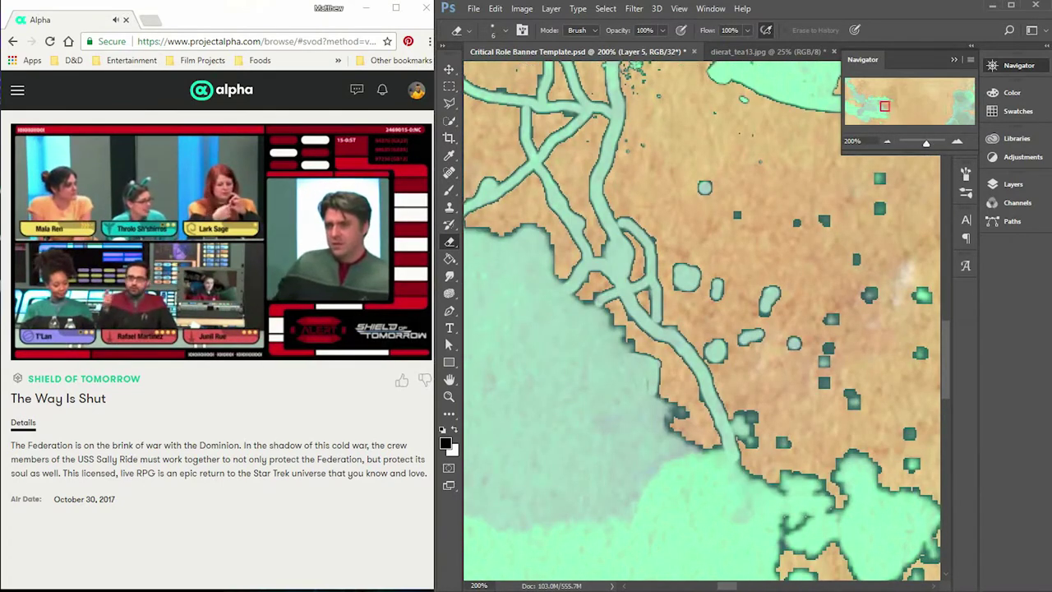
{"action": "left_click_drag", "start_coordinate": [749, 417], "coordinate": [750, 435]}
{"action": "mouse_move", "coordinate": [856, 405]}
{"action": "left_mouse_down"}
{"action": "mouse_move", "coordinate": [826, 374]}
{"action": "mouse_move", "coordinate": [785, 103]}
{"action": "left_mouse_up"}
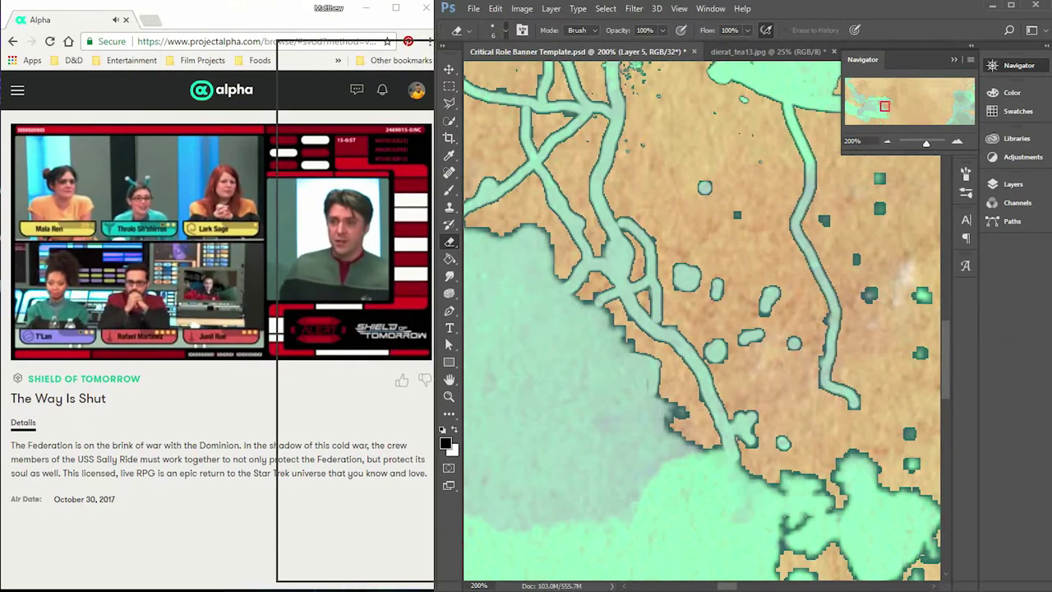
- Pan to the land further right and carve another branching stream
{"action": "left_click", "coordinate": [499, 31]}
{"action": "key", "text": "Escape"}
{"action": "mouse_move", "coordinate": [740, 369]}
{"action": "left_mouse_down"}
{"action": "mouse_move", "coordinate": [674, 304]}
{"action": "mouse_move", "coordinate": [809, 304]}
{"action": "left_mouse_up"}
{"action": "left_click_drag", "start_coordinate": [616, 245], "coordinate": [589, 341]}
{"action": "mouse_move", "coordinate": [604, 329]}
{"action": "left_mouse_down"}
{"action": "mouse_move", "coordinate": [631, 322]}
{"action": "mouse_move", "coordinate": [629, 292]}
{"action": "left_mouse_up"}
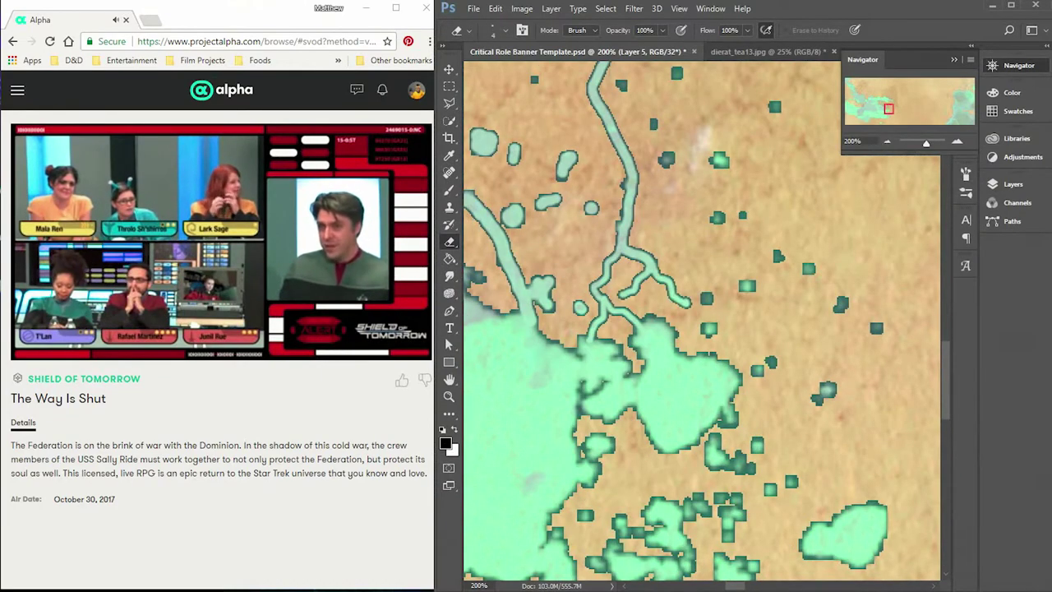
{"action": "scroll", "coordinate": [672, 287], "scroll_direction": "down", "scroll_amount": 4}
- Set the eraser to 448 px and erase a large rounded bay into the eastern coast
{"action": "scroll", "coordinate": [936, 336], "scroll_direction": "up", "scroll_amount": 2}
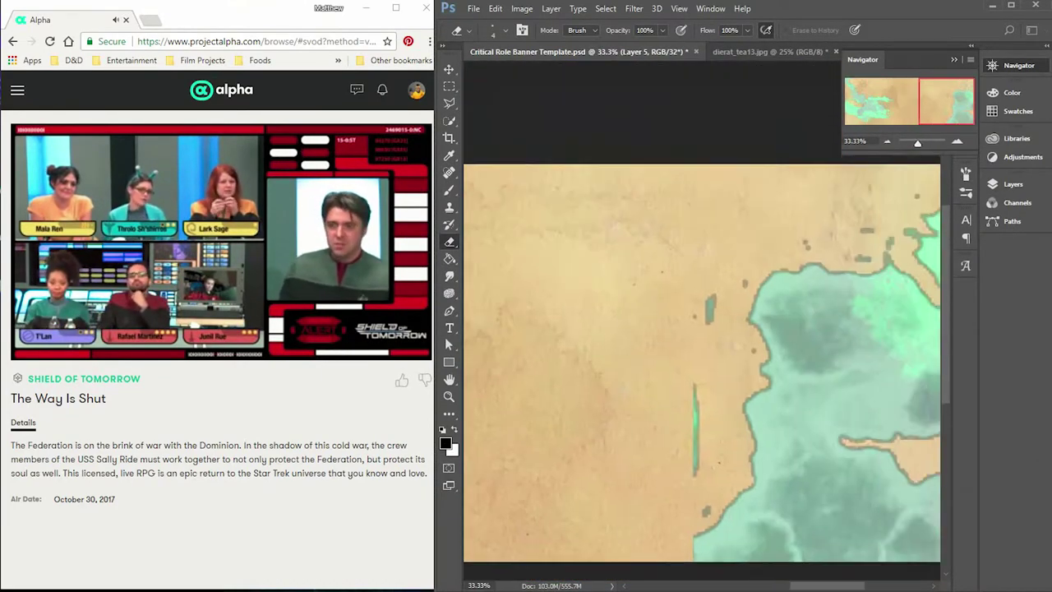
{"action": "scroll", "coordinate": [935, 335], "scroll_direction": "right", "scroll_amount": 5}
{"action": "right_click", "coordinate": [936, 335]}
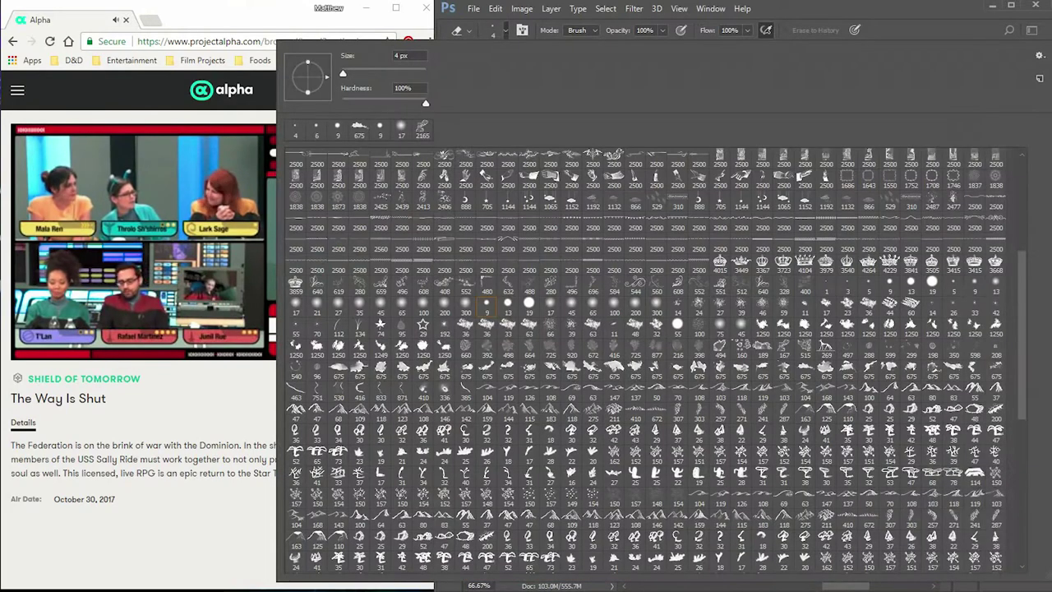
{"action": "key", "text": "Escape"}
{"action": "right_click", "coordinate": [935, 335]}
{"action": "type", "text": "338"}
{"action": "key", "text": "Return"}
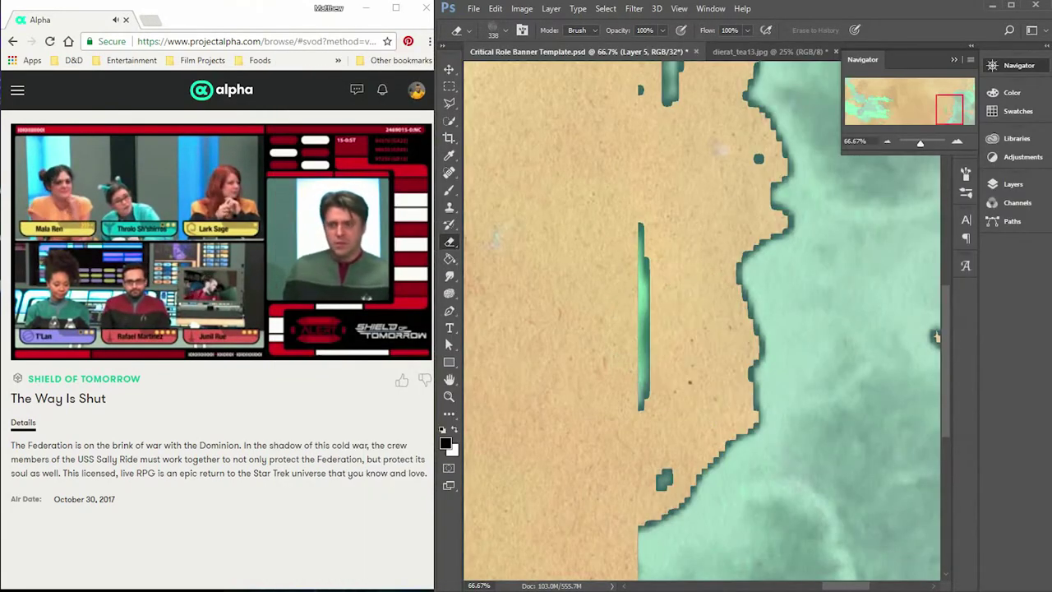
{"action": "right_click", "coordinate": [935, 336]}
{"action": "type", "text": "448"}
{"action": "key", "text": "Return"}
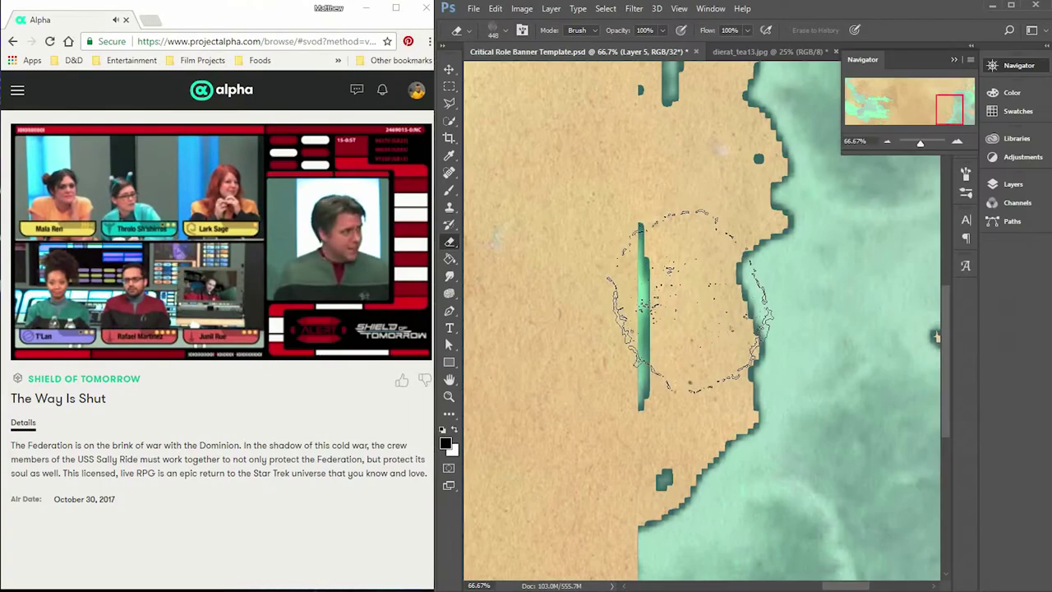
{"action": "left_click", "coordinate": [691, 298]}
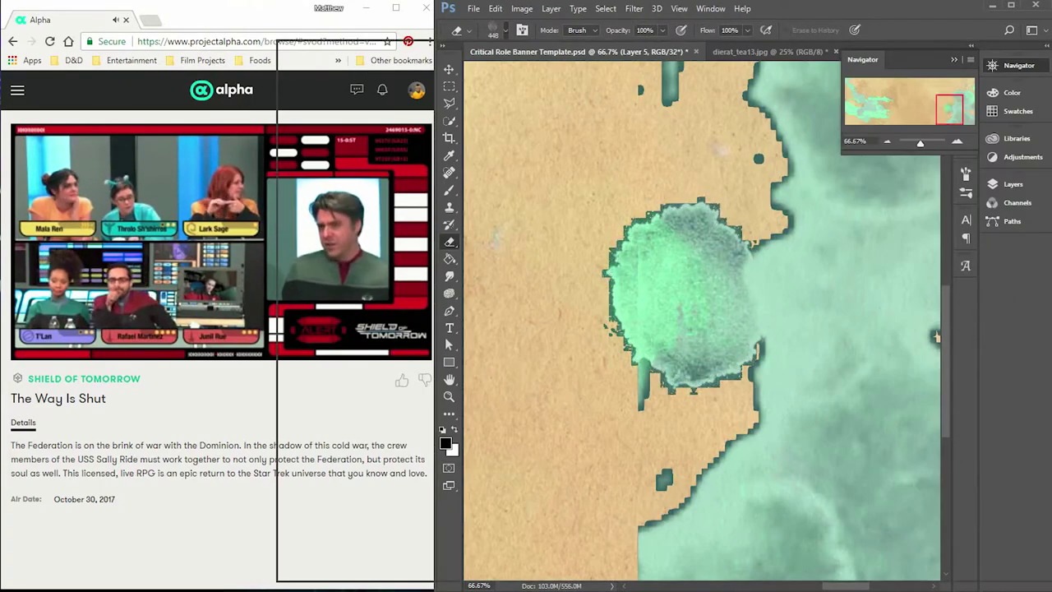
- Set the eraser opacity to 55% and flow to 46%
{"action": "scroll", "coordinate": [771, 253], "scroll_direction": "up", "scroll_amount": 3}
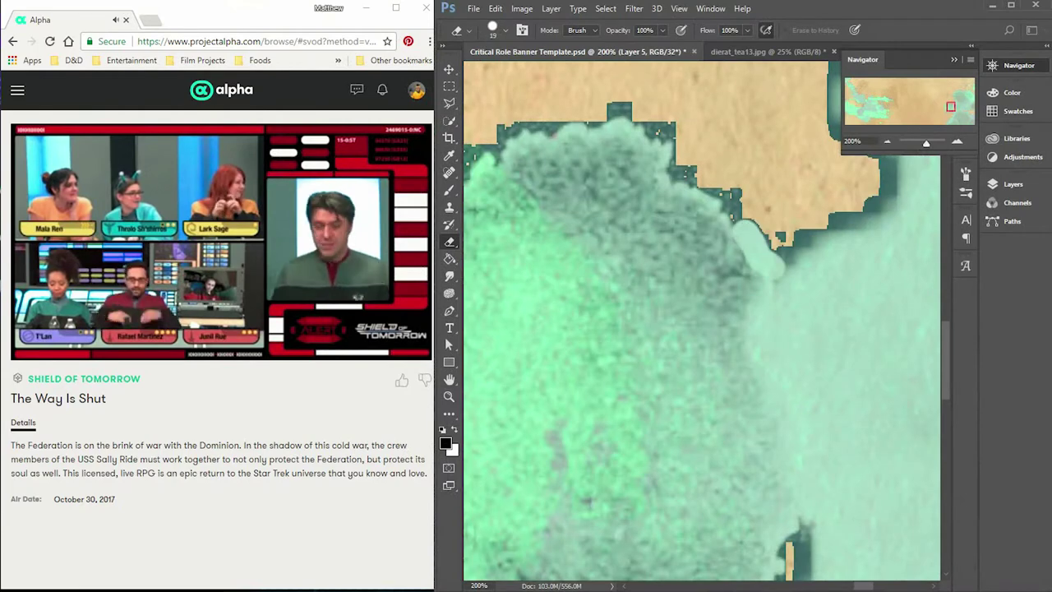
{"action": "key", "text": "5"}
{"action": "key", "text": "5"}
{"action": "key", "text": "shift+4"}
{"action": "key", "text": "shift+6"}
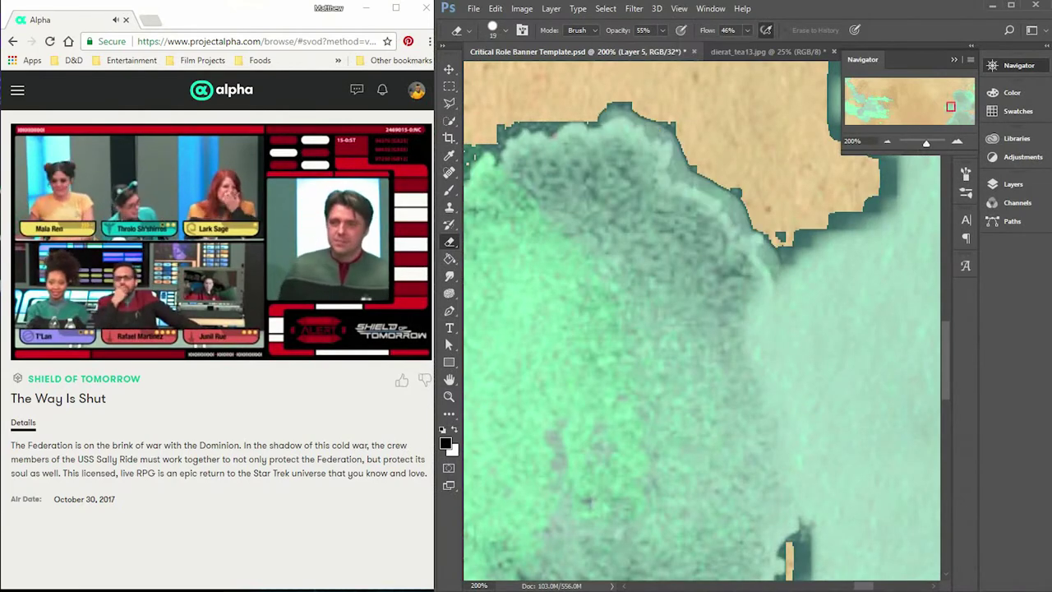
- Cut a curved channel, soften the bay's upper-left edge and fill its top-right gap
{"action": "scroll", "coordinate": [771, 253], "scroll_direction": "down", "scroll_amount": 2}
{"action": "scroll", "coordinate": [591, 263], "scroll_direction": "down", "scroll_amount": 3}
{"action": "mouse_move", "coordinate": [591, 258]}
{"action": "left_mouse_down"}
{"action": "mouse_move", "coordinate": [629, 440]}
{"action": "mouse_move", "coordinate": [661, 470]}
{"action": "mouse_move", "coordinate": [637, 304]}
{"action": "mouse_move", "coordinate": [757, 263]}
{"action": "mouse_move", "coordinate": [559, 165]}
{"action": "mouse_move", "coordinate": [547, 78]}
{"action": "left_mouse_up"}
{"action": "scroll", "coordinate": [547, 78], "scroll_direction": "up", "scroll_amount": 3}
{"action": "mouse_move", "coordinate": [549, 189]}
{"action": "left_mouse_down"}
{"action": "mouse_move", "coordinate": [575, 160]}
{"action": "mouse_move", "coordinate": [690, 111]}
{"action": "mouse_move", "coordinate": [810, 140]}
{"action": "mouse_move", "coordinate": [723, 119]}
{"action": "mouse_move", "coordinate": [781, 123]}
{"action": "left_mouse_up"}
{"action": "mouse_move", "coordinate": [757, 188]}
{"action": "left_mouse_down"}
{"action": "mouse_move", "coordinate": [797, 148]}
{"action": "mouse_move", "coordinate": [740, 131]}
{"action": "mouse_move", "coordinate": [743, 174]}
{"action": "left_mouse_up"}
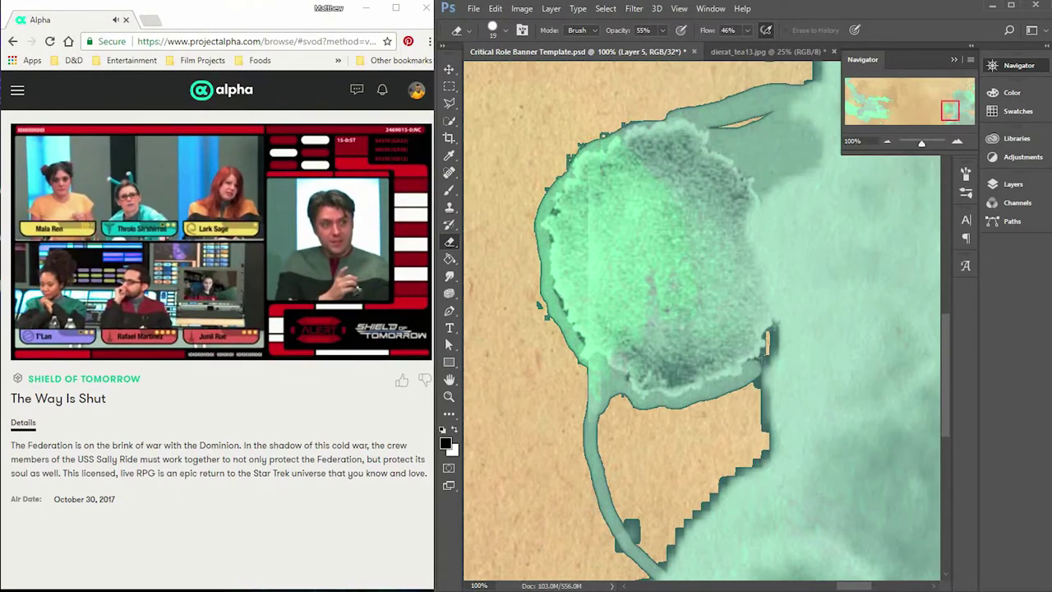
{"action": "left_click_drag", "start_coordinate": [771, 322], "coordinate": [764, 450]}
- Smooth the bay's stair-stepped right edge and nearby coastline
{"action": "mouse_move", "coordinate": [575, 174]}
{"action": "left_mouse_down"}
{"action": "mouse_move", "coordinate": [580, 148]}
{"action": "mouse_move", "coordinate": [655, 123]}
{"action": "left_mouse_up"}
{"action": "scroll", "coordinate": [649, 131], "scroll_direction": "down", "scroll_amount": 3}
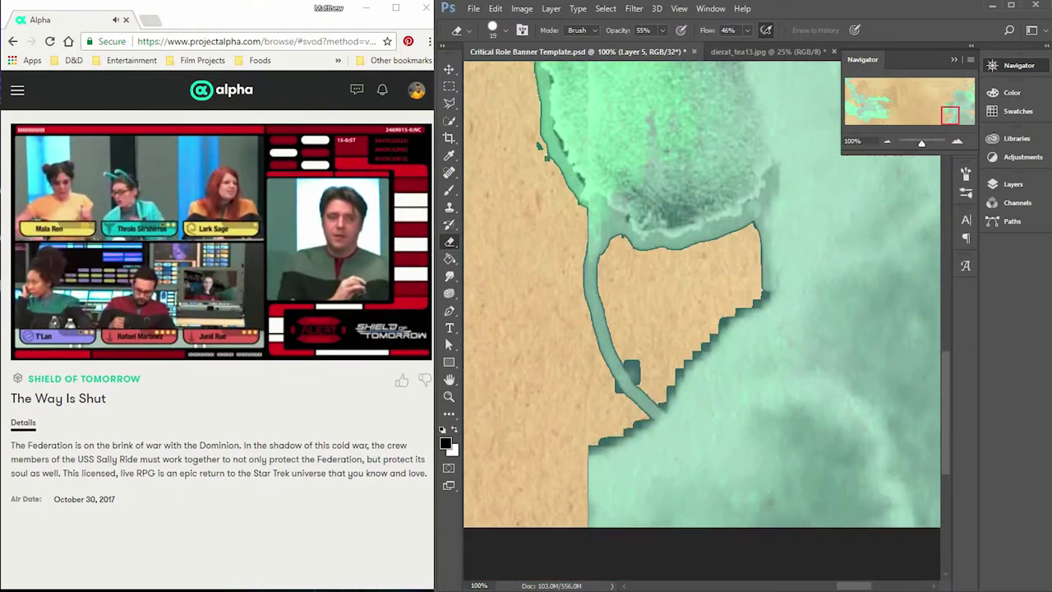
{"action": "mouse_move", "coordinate": [612, 378]}
{"action": "left_mouse_down"}
{"action": "mouse_move", "coordinate": [650, 424]}
{"action": "mouse_move", "coordinate": [604, 448]}
{"action": "mouse_move", "coordinate": [580, 522]}
{"action": "mouse_move", "coordinate": [590, 457]}
{"action": "mouse_move", "coordinate": [657, 395]}
{"action": "left_mouse_up"}
{"action": "mouse_move", "coordinate": [773, 280]}
{"action": "left_mouse_down"}
{"action": "mouse_move", "coordinate": [576, 509]}
{"action": "mouse_move", "coordinate": [641, 395]}
{"action": "mouse_move", "coordinate": [666, 409]}
{"action": "mouse_move", "coordinate": [764, 298]}
{"action": "left_mouse_up"}
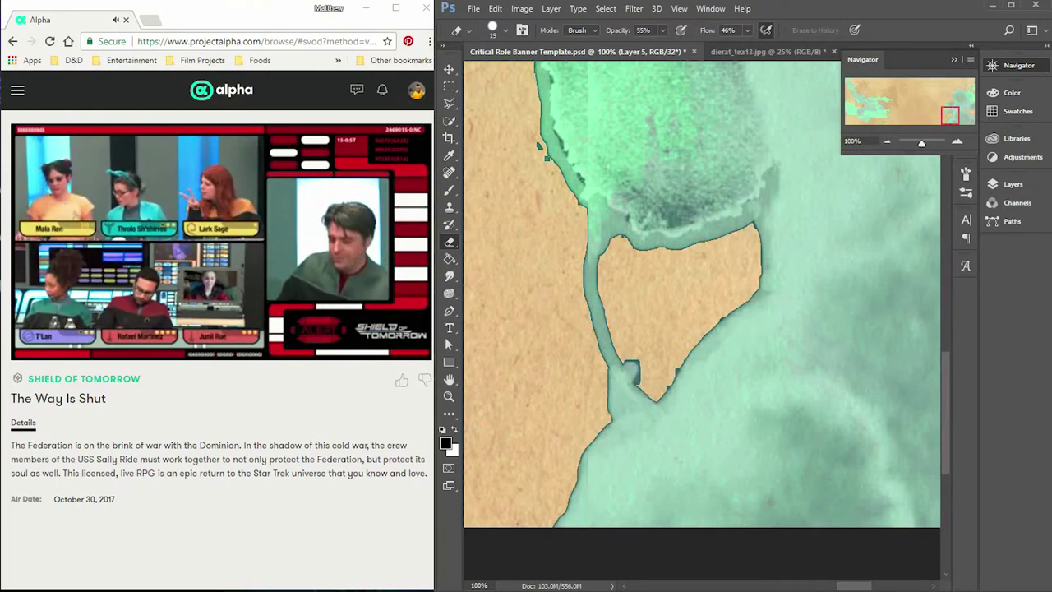
{"action": "scroll", "coordinate": [766, 294], "scroll_direction": "up", "scroll_amount": 8}
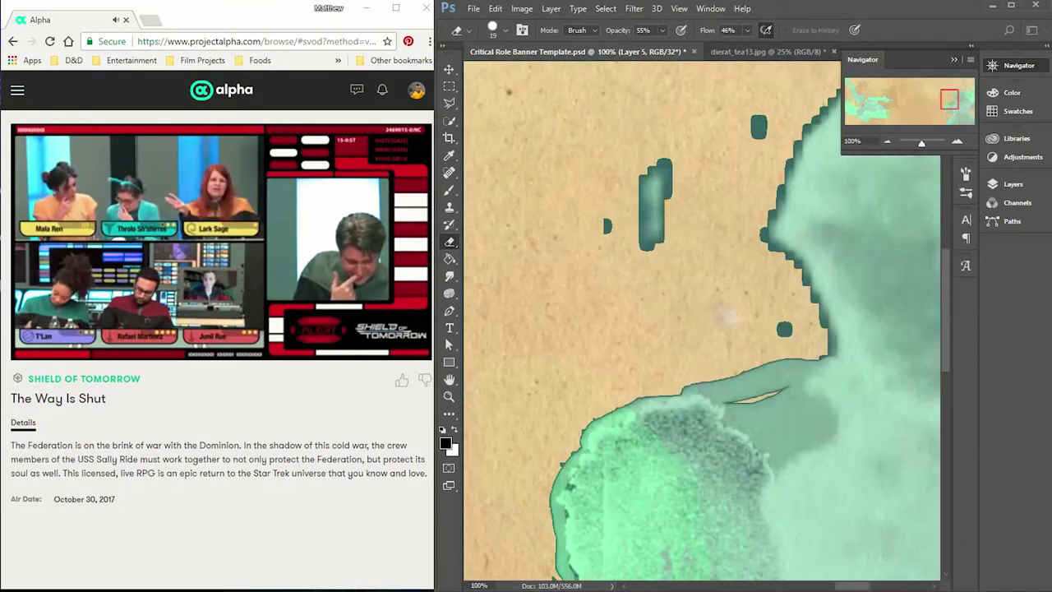
- Round off the inlet edge and reshape the small ponds into soft ovals
{"action": "mouse_move", "coordinate": [652, 239]}
{"action": "left_mouse_down"}
{"action": "mouse_move", "coordinate": [657, 169]}
{"action": "mouse_move", "coordinate": [665, 214]}
{"action": "left_mouse_up"}
{"action": "mouse_move", "coordinate": [604, 222]}
{"action": "left_mouse_down"}
{"action": "mouse_move", "coordinate": [600, 243]}
{"action": "mouse_move", "coordinate": [602, 209]}
{"action": "mouse_move", "coordinate": [612, 224]}
{"action": "mouse_move", "coordinate": [611, 214]}
{"action": "left_mouse_up"}
{"action": "left_click_drag", "start_coordinate": [779, 333], "coordinate": [784, 323]}
{"action": "left_click_drag", "start_coordinate": [755, 132], "coordinate": [761, 122]}
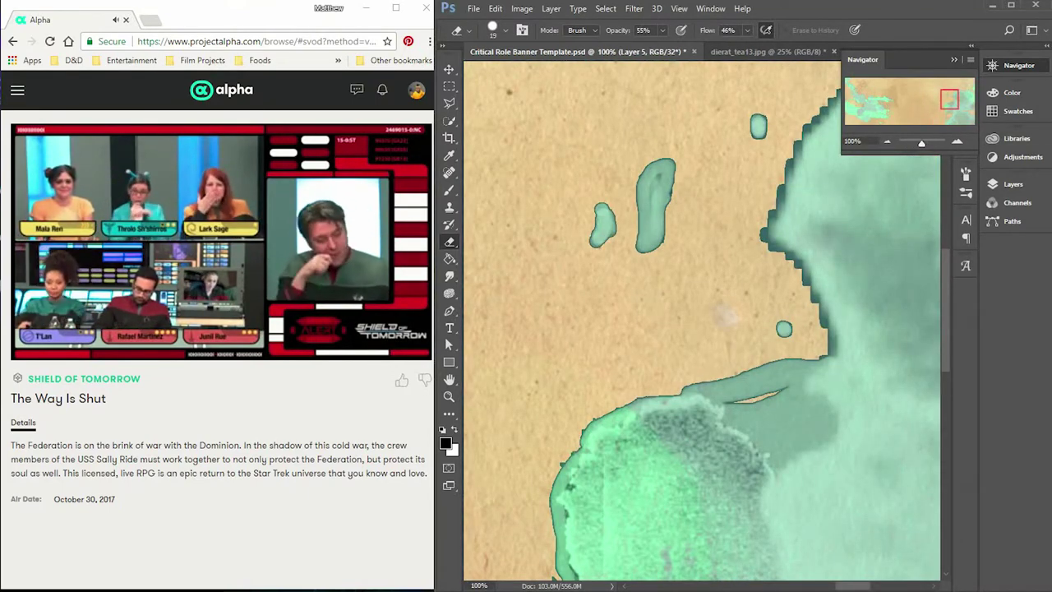
{"action": "mouse_move", "coordinate": [766, 122]}
{"action": "left_mouse_down"}
{"action": "mouse_move", "coordinate": [773, 247]}
{"action": "mouse_move", "coordinate": [826, 358]}
{"action": "mouse_move", "coordinate": [773, 206]}
{"action": "mouse_move", "coordinate": [760, 131]}
{"action": "mouse_move", "coordinate": [791, 168]}
{"action": "mouse_move", "coordinate": [748, 123]}
{"action": "mouse_move", "coordinate": [766, 197]}
{"action": "left_mouse_up"}
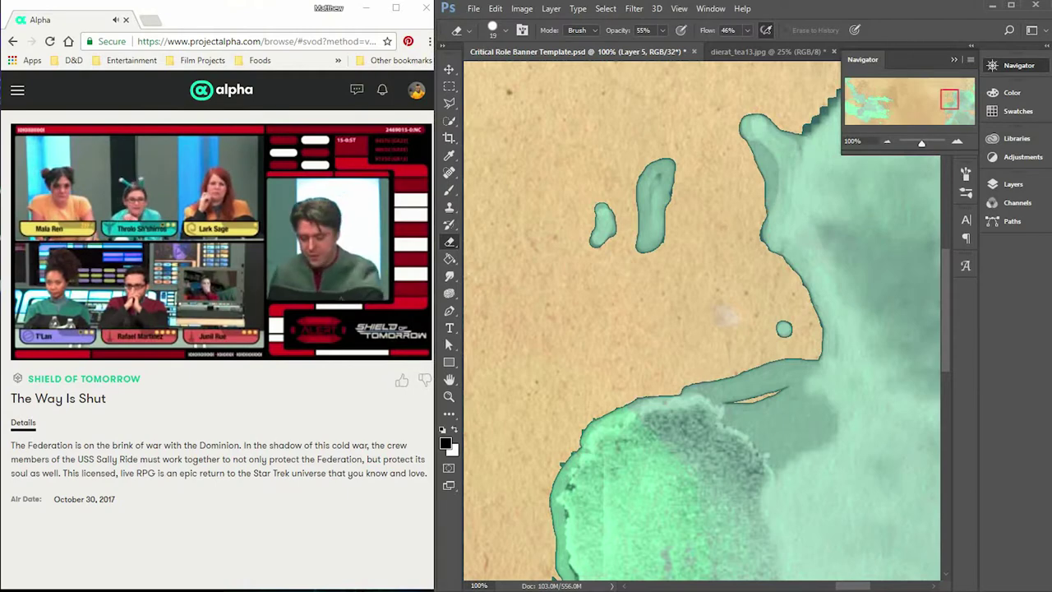
- Smooth the sea's upper edge, carve a curved channel and clean the right-side edges
{"action": "mouse_move", "coordinate": [801, 132]}
{"action": "left_mouse_down"}
{"action": "mouse_move", "coordinate": [773, 121]}
{"action": "mouse_move", "coordinate": [582, 161]}
{"action": "mouse_move", "coordinate": [551, 230]}
{"action": "left_mouse_up"}
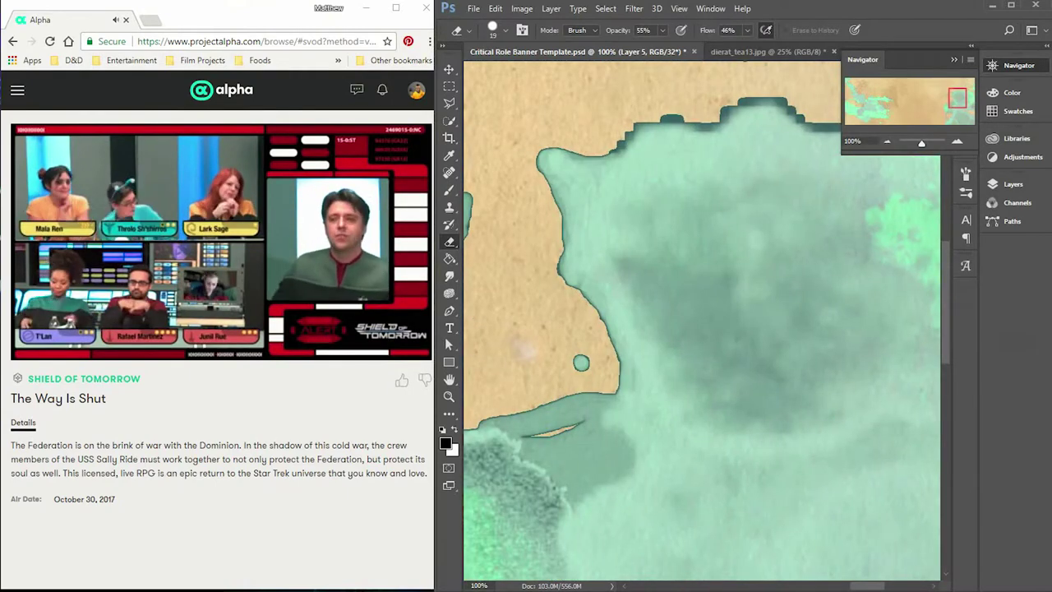
{"action": "left_click_drag", "start_coordinate": [637, 123], "coordinate": [801, 102]}
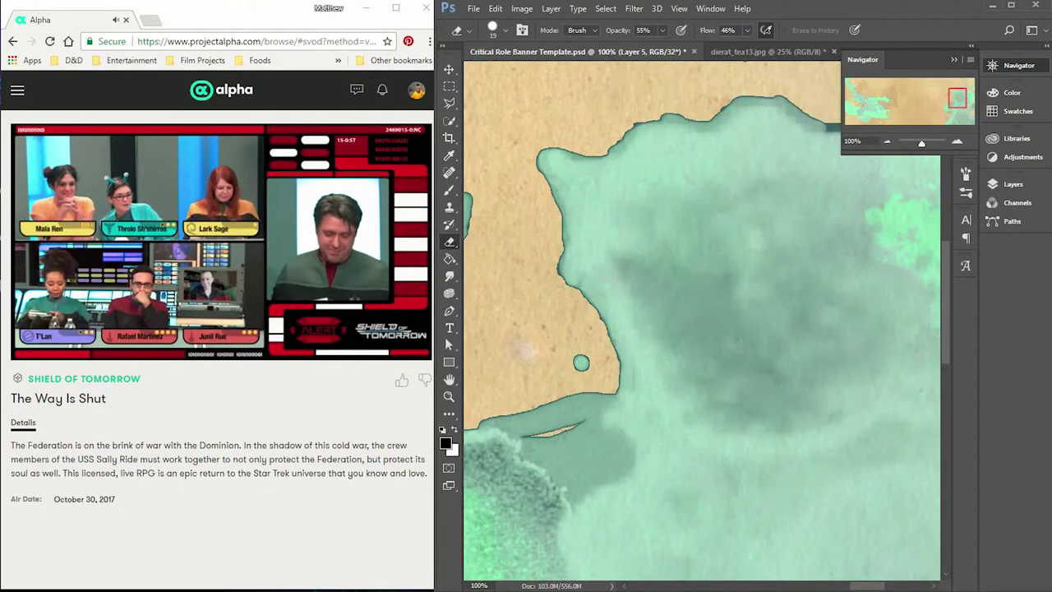
{"action": "left_click_drag", "start_coordinate": [624, 247], "coordinate": [524, 382]}
{"action": "mouse_move", "coordinate": [871, 247]}
{"action": "left_mouse_down"}
{"action": "mouse_move", "coordinate": [821, 215]}
{"action": "mouse_move", "coordinate": [699, 251]}
{"action": "mouse_move", "coordinate": [854, 265]}
{"action": "left_mouse_up"}
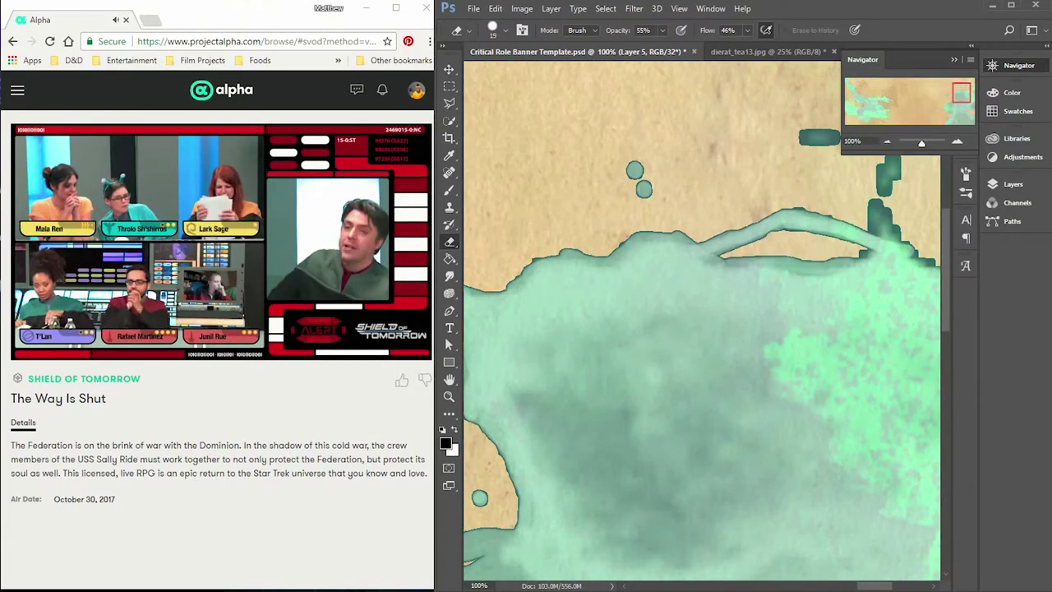
{"action": "left_click_drag", "start_coordinate": [658, 247], "coordinate": [558, 364]}
{"action": "mouse_move", "coordinate": [788, 280]}
{"action": "left_mouse_down"}
{"action": "mouse_move", "coordinate": [796, 358]}
{"action": "mouse_move", "coordinate": [863, 415]}
{"action": "left_mouse_up"}
{"action": "left_click_drag", "start_coordinate": [657, 328], "coordinate": [576, 329]}
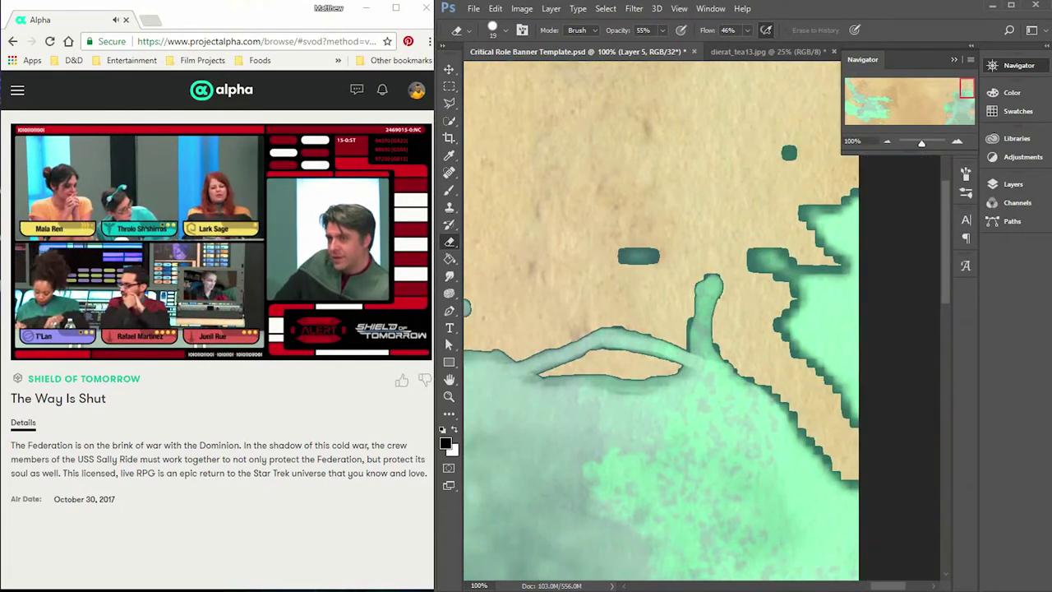
{"action": "left_click_drag", "start_coordinate": [854, 489], "coordinate": [698, 341]}
- Carve arching channels and smooth the blocky top-right and eastern coastline
{"action": "mouse_move", "coordinate": [617, 257]}
{"action": "left_mouse_down"}
{"action": "mouse_move", "coordinate": [659, 258]}
{"action": "mouse_move", "coordinate": [705, 288]}
{"action": "left_mouse_up"}
{"action": "mouse_move", "coordinate": [643, 252]}
{"action": "left_mouse_down"}
{"action": "mouse_move", "coordinate": [610, 251]}
{"action": "mouse_move", "coordinate": [475, 352]}
{"action": "left_mouse_up"}
{"action": "mouse_move", "coordinate": [714, 287]}
{"action": "left_mouse_down"}
{"action": "mouse_move", "coordinate": [765, 225]}
{"action": "mouse_move", "coordinate": [822, 209]}
{"action": "left_mouse_up"}
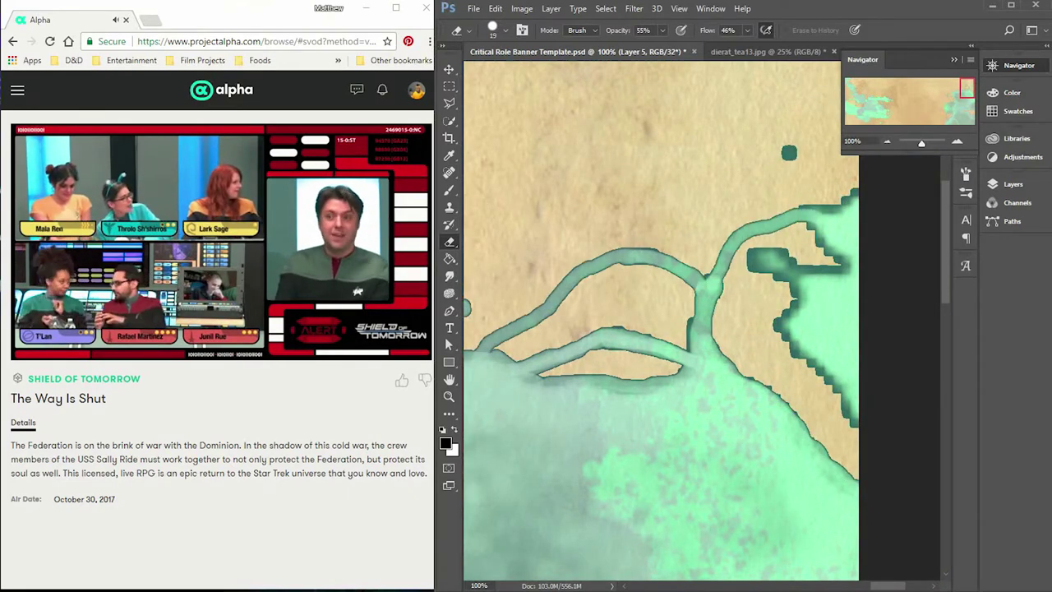
{"action": "mouse_move", "coordinate": [735, 270]}
{"action": "left_mouse_down"}
{"action": "mouse_move", "coordinate": [851, 263]}
{"action": "mouse_move", "coordinate": [822, 226]}
{"action": "left_mouse_up"}
{"action": "mouse_move", "coordinate": [847, 271]}
{"action": "left_mouse_down"}
{"action": "mouse_move", "coordinate": [760, 234]}
{"action": "mouse_move", "coordinate": [834, 212]}
{"action": "left_mouse_up"}
{"action": "left_click_drag", "start_coordinate": [740, 264], "coordinate": [851, 423]}
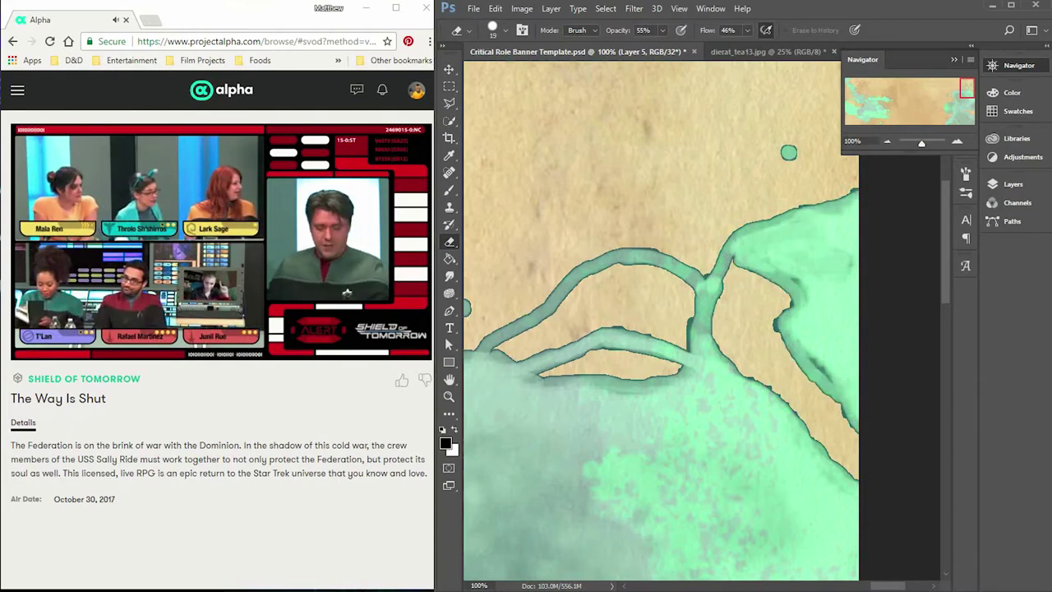
- Erase the beige shape's jagged edge back to teal and zoom out
{"action": "scroll", "coordinate": [788, 152], "scroll_direction": "down", "scroll_amount": 10}
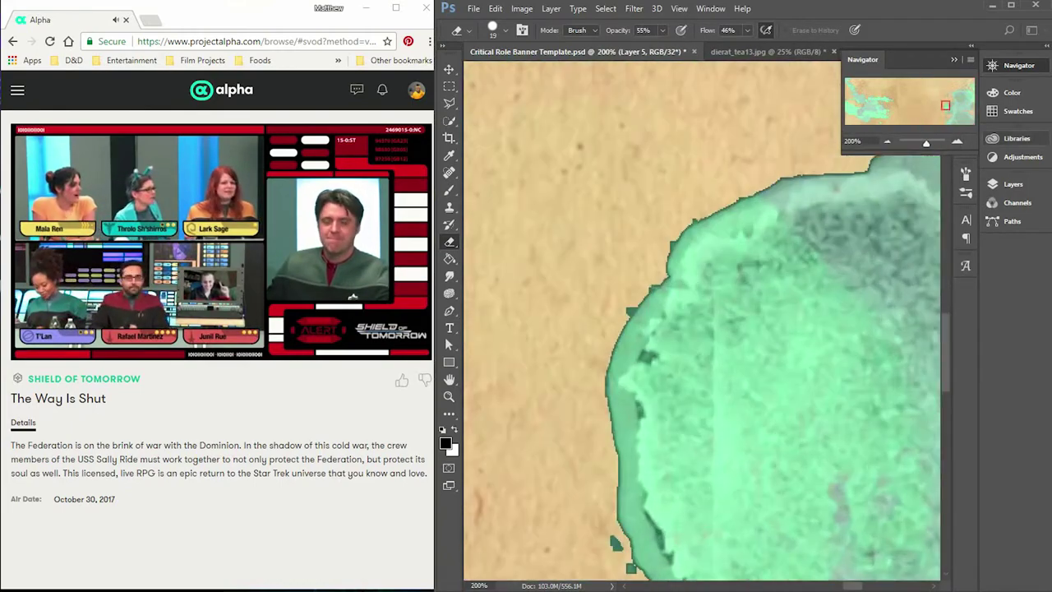
{"action": "left_click_drag", "start_coordinate": [702, 316], "coordinate": [532, 323]}
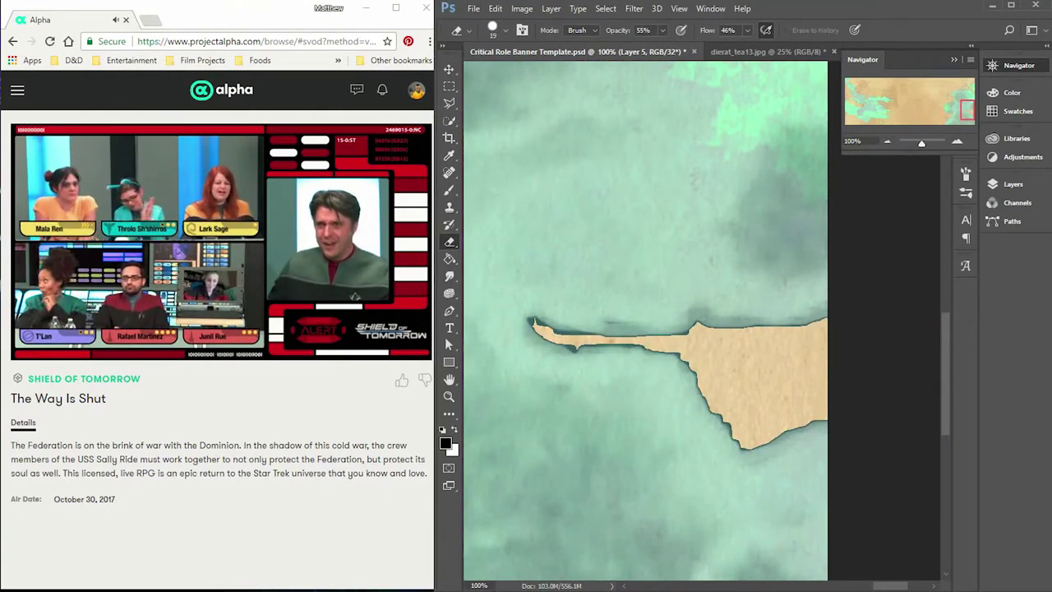
{"action": "scroll", "coordinate": [645, 321], "scroll_direction": "up", "scroll_amount": 5}
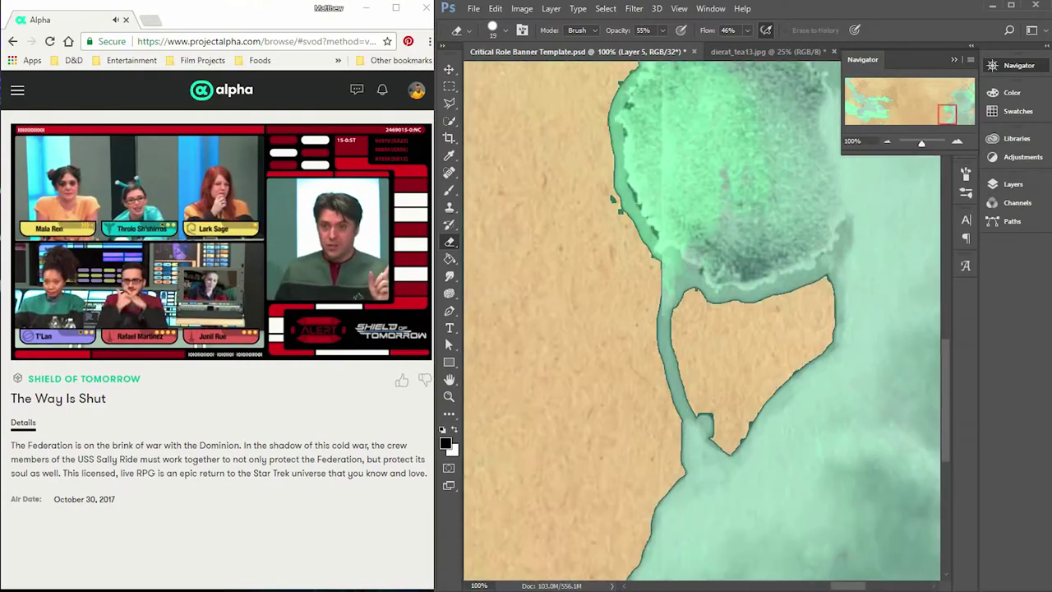
{"action": "key", "text": "ctrl+minus"}
{"action": "key", "text": "ctrl+minus"}
{"action": "key", "text": "ctrl+minus"}
{"action": "key", "text": "ctrl+minus"}
{"action": "key", "text": "ctrl+minus"}
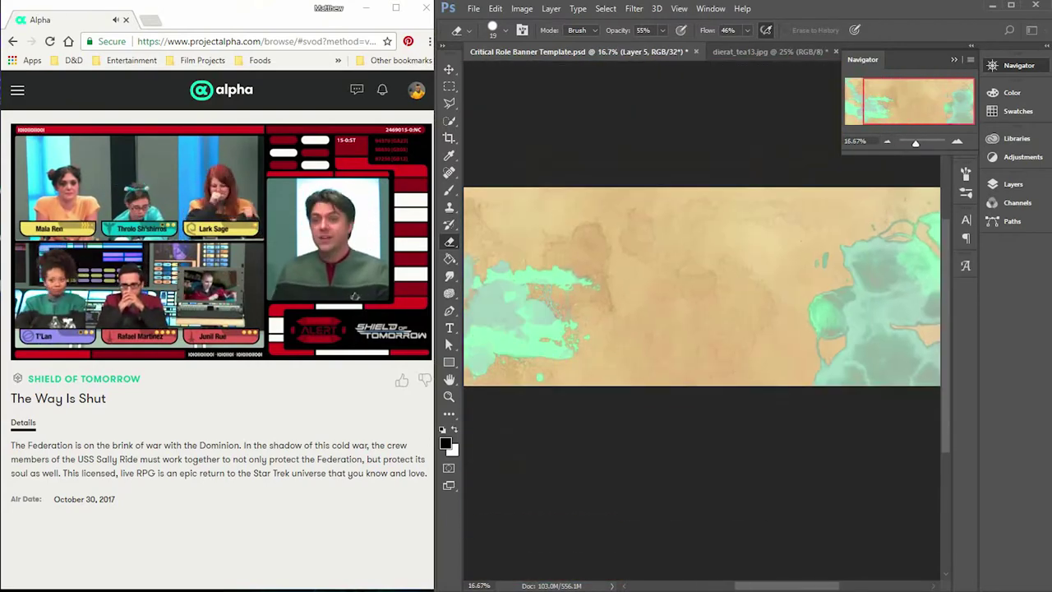
{"action": "key", "text": "F7"}
- Inspect the stroke colour in Layer 5's layer style, then close the style settings
{"action": "double_click", "coordinate": [920, 310]}
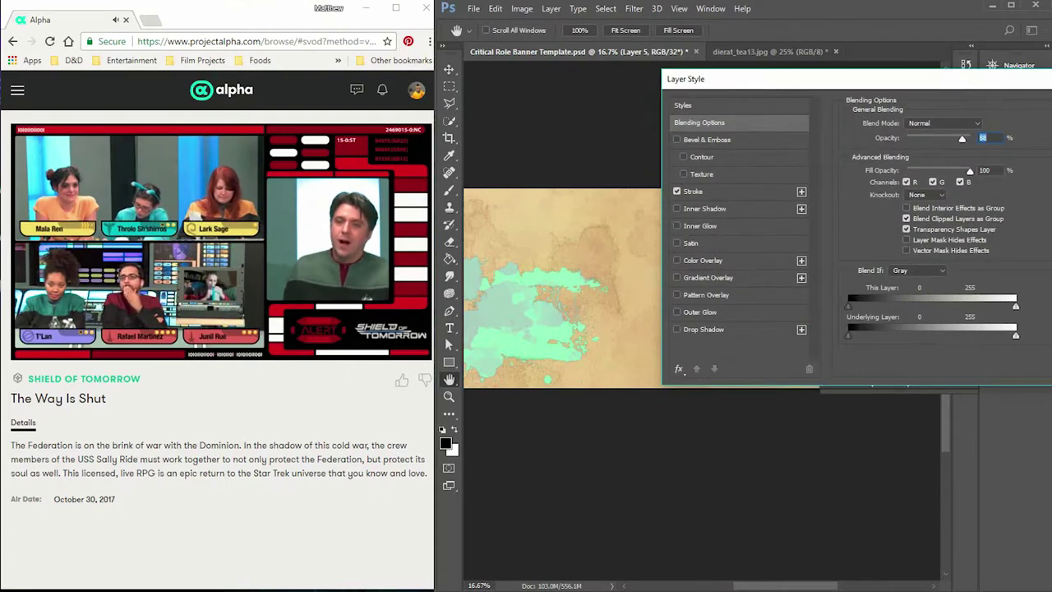
{"action": "left_click", "coordinate": [693, 190]}
{"action": "left_click", "coordinate": [873, 217]}
{"action": "left_click_drag", "start_coordinate": [526, 77], "coordinate": [773, 100]}
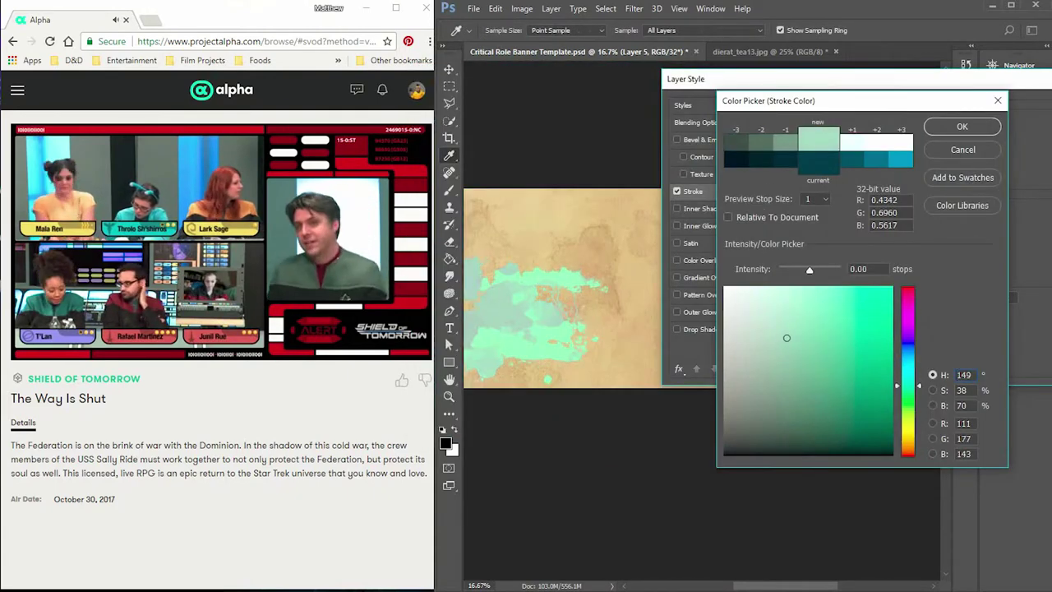
{"action": "key", "text": "Return"}
{"action": "key", "text": "Return"}
{"action": "key", "text": "e"}
- Delete Layer 1 and the other unused leftover layer
{"action": "right_click", "coordinate": [880, 269]}
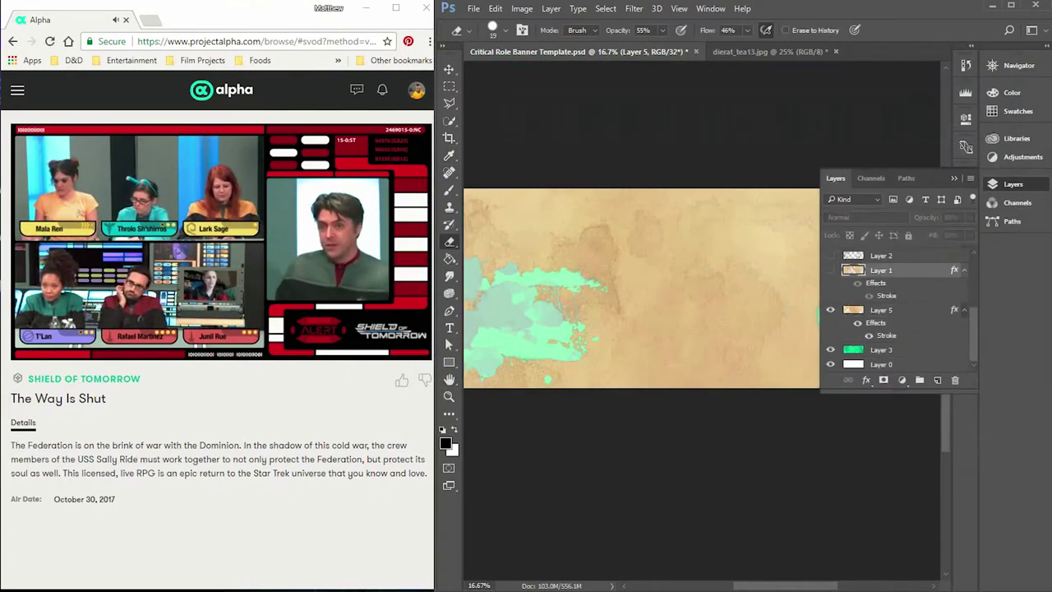
{"action": "left_click", "coordinate": [658, 177]}
{"action": "left_click", "coordinate": [955, 380]}
{"action": "left_click", "coordinate": [674, 235]}
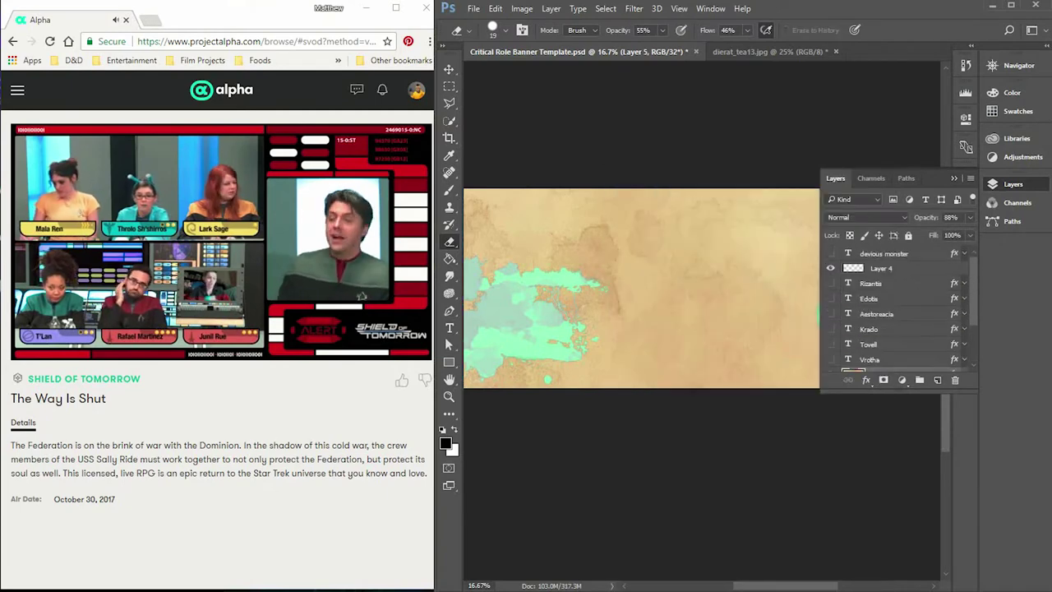
- Show the DEVIOUS MONSTER title layer and retype its text as Vaxildan
{"action": "left_click", "coordinate": [830, 253]}
{"action": "double_click", "coordinate": [848, 254]}
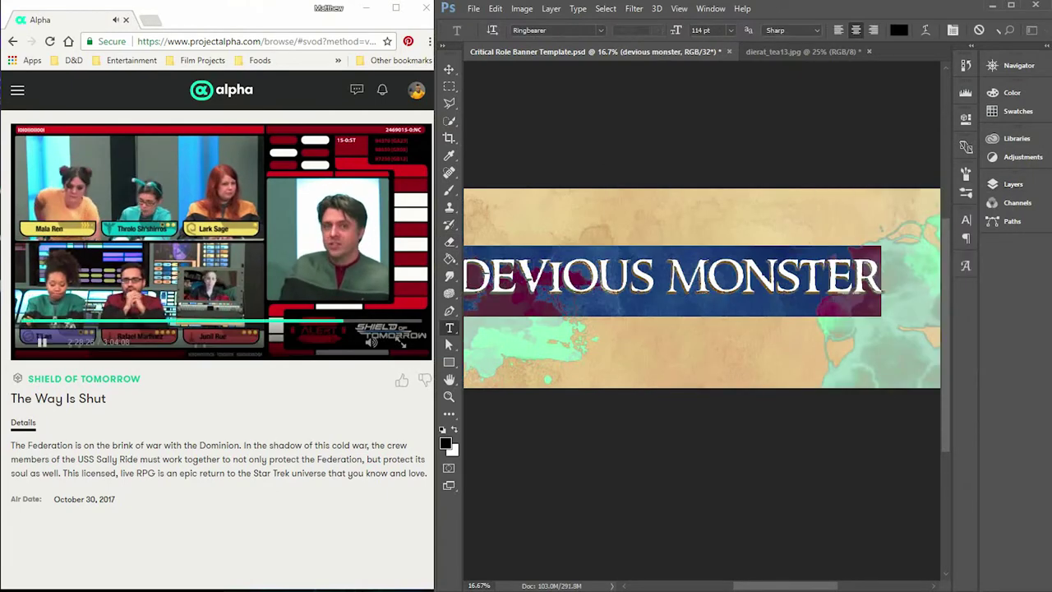
{"action": "type", "text": "Vaxildan"}
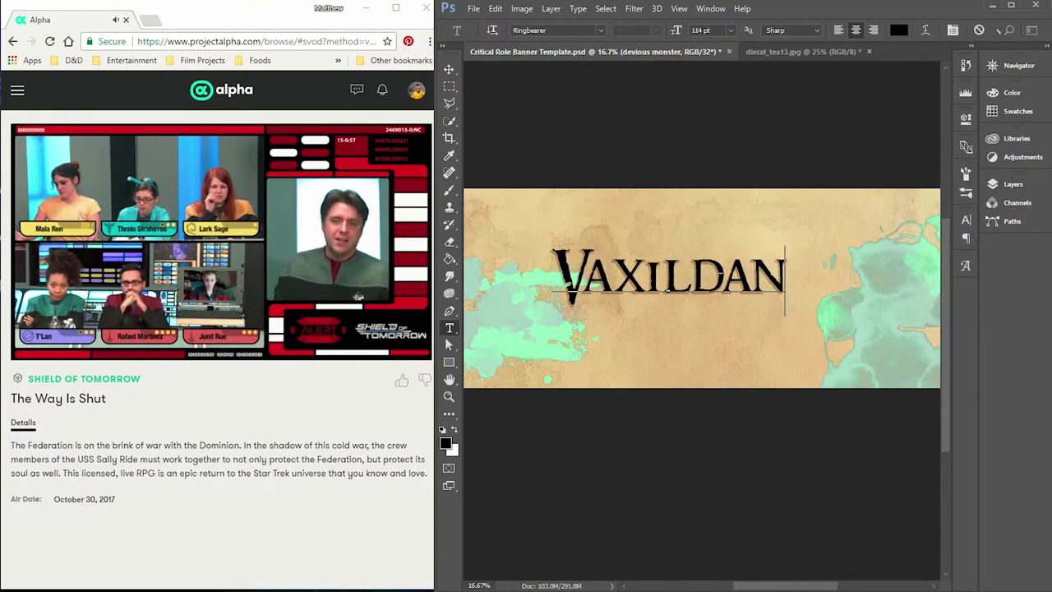
{"action": "key", "text": "Home"}
{"action": "key", "text": "shift+Right"}
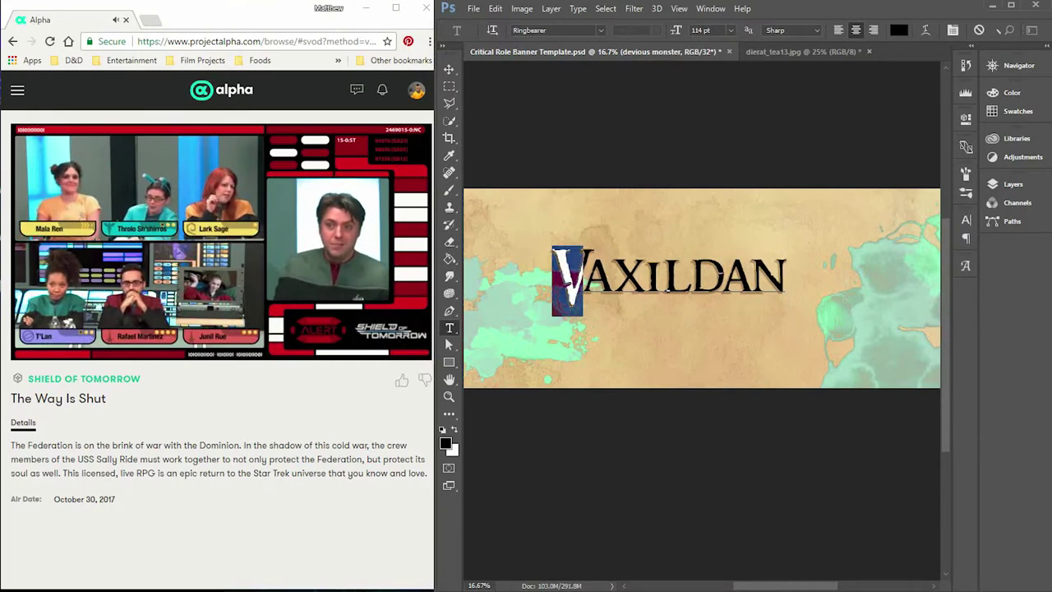
- Check the Vaxildan spelling in a Google search and add an apostrophe after VAX
{"action": "left_click", "coordinate": [149, 20]}
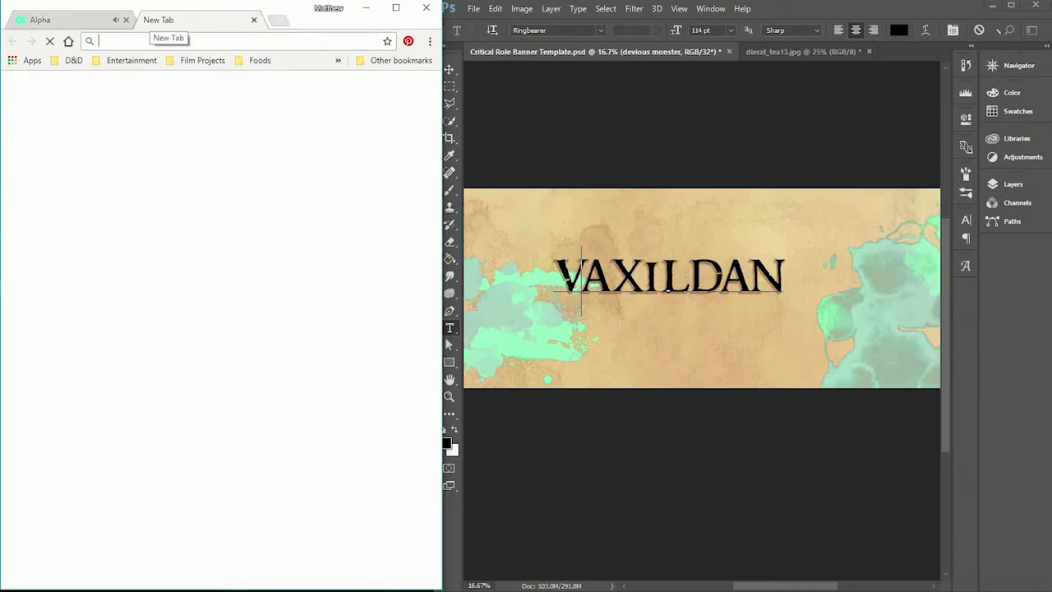
{"action": "type", "text": "Vaxildan"}
{"action": "key", "text": "Return"}
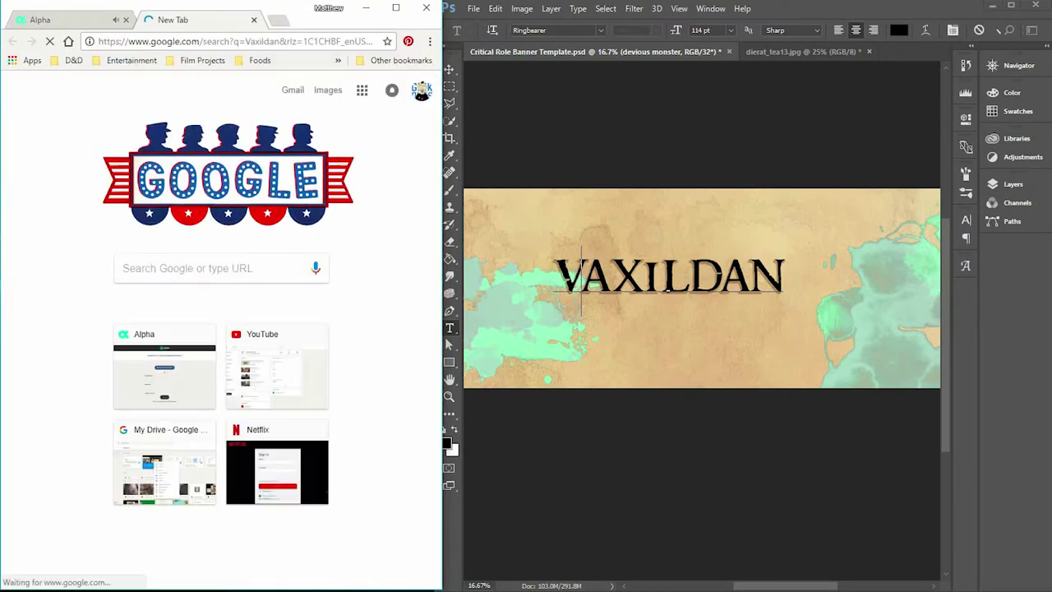
{"action": "key", "text": "alt+Tab"}
{"action": "key", "text": "Right"}
{"action": "key", "text": "Right"}
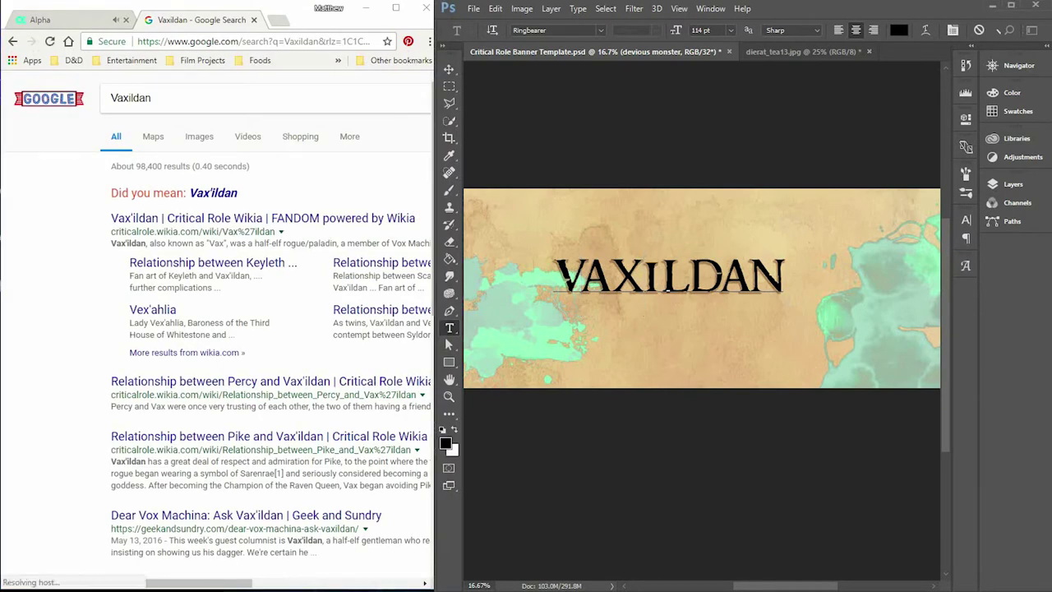
{"action": "type", "text": "'"}
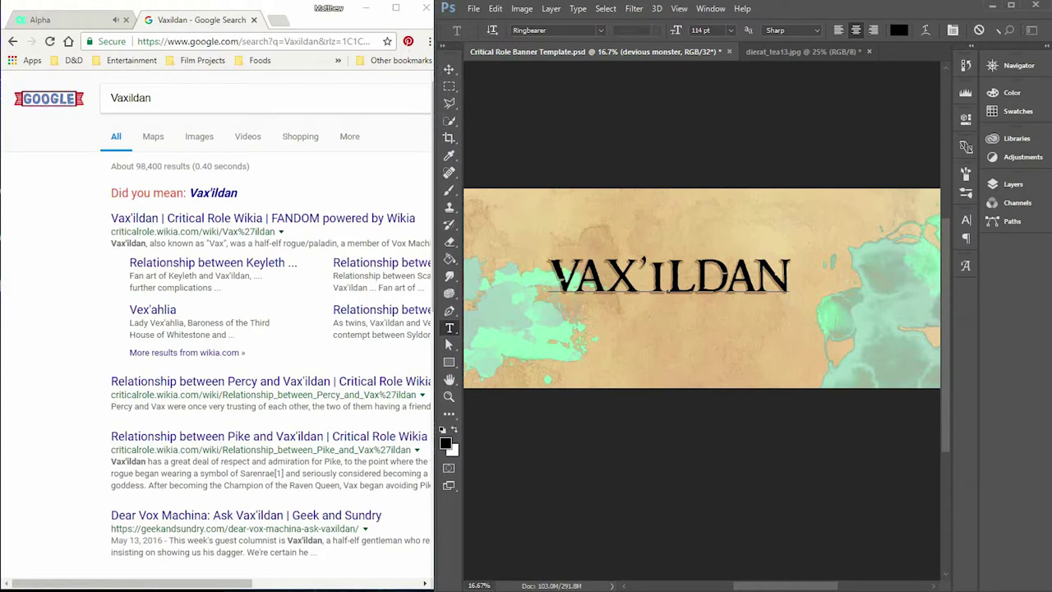
- Look at alternate letterforms for the V, then commit the title and view the whole banner
{"action": "left_click_drag", "start_coordinate": [575, 280], "coordinate": [545, 279]}
{"action": "left_click", "coordinate": [966, 264]}
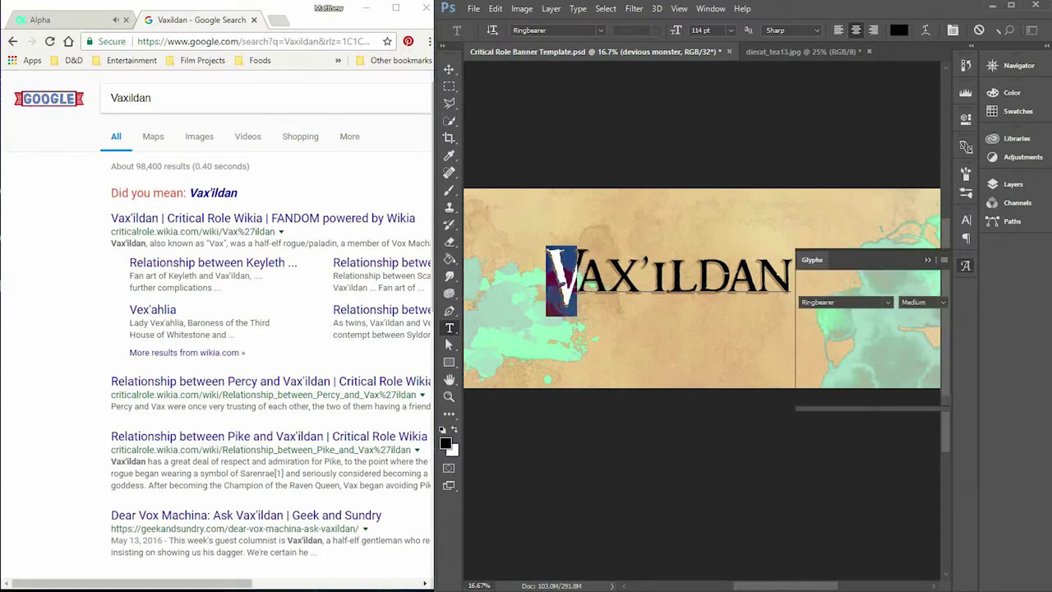
{"action": "left_click", "coordinate": [965, 265]}
{"action": "left_click", "coordinate": [1018, 64]}
{"action": "key", "text": "ctrl+minus"}
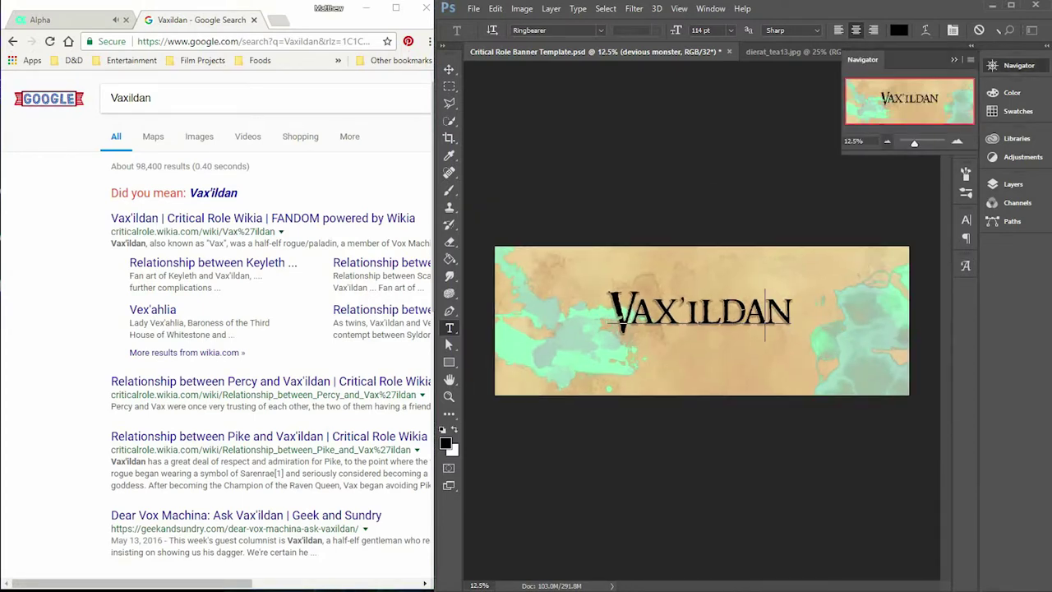
{"action": "left_click", "coordinate": [1012, 185]}
{"action": "key", "text": "e"}
- Vertically centre the VAX'ILDAN title on the banner by aligning it with Layer 0
{"action": "left_click", "coordinate": [881, 309]}
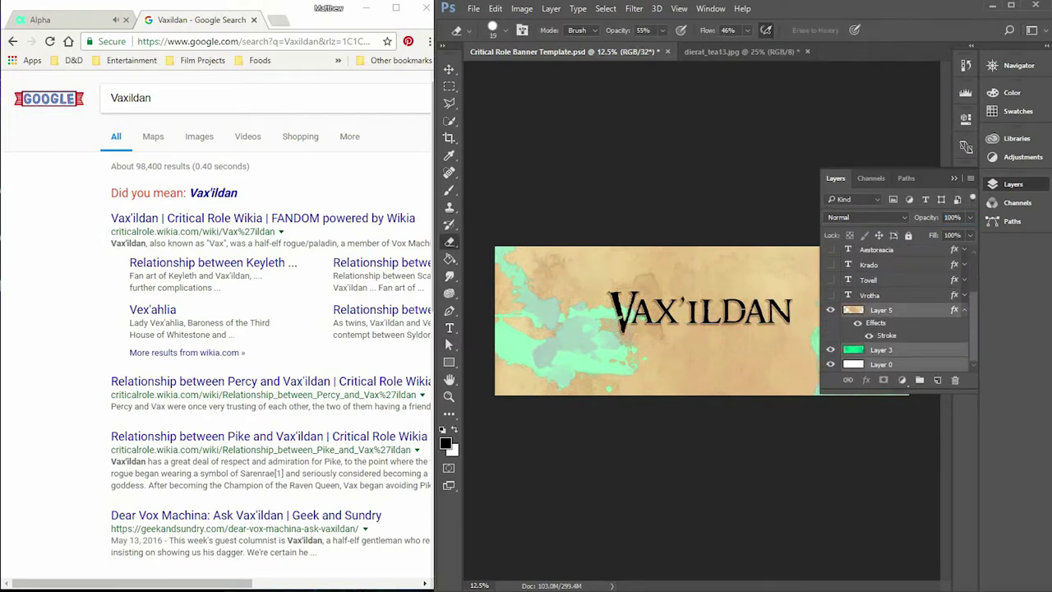
{"action": "key", "text": "v"}
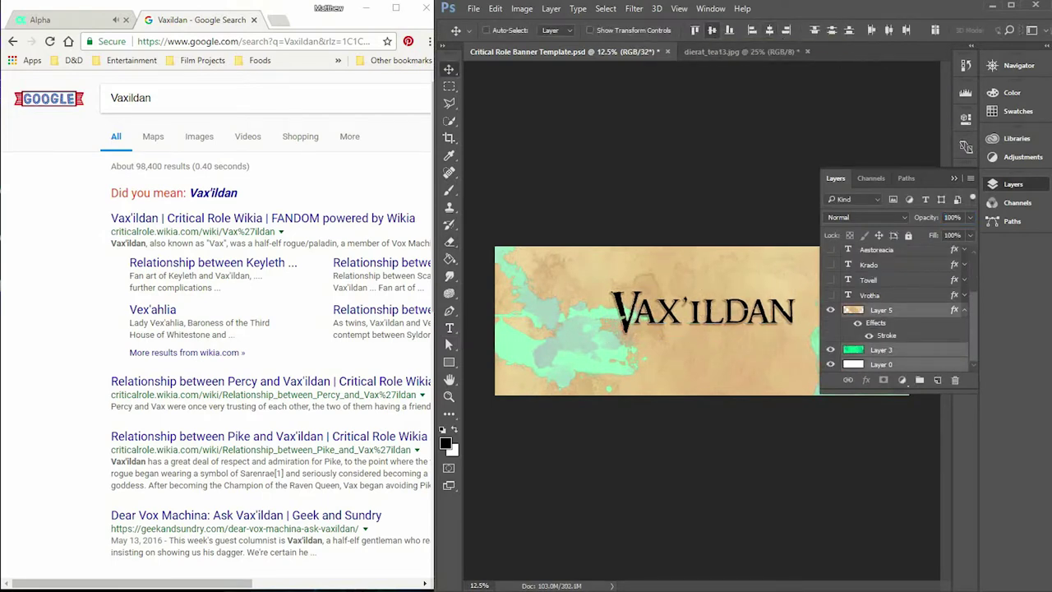
{"action": "left_click", "coordinate": [712, 30]}
{"action": "key", "text": "ctrl+z"}
{"action": "left_click", "coordinate": [881, 349], "text": "ctrl"}
{"action": "left_click", "coordinate": [881, 364], "text": "ctrl"}
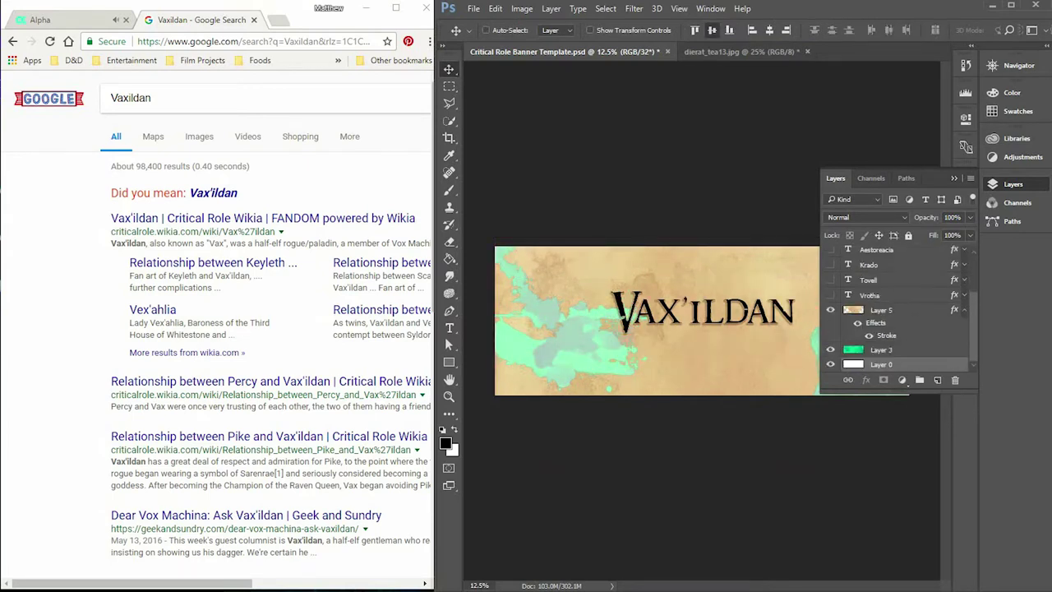
{"action": "left_click", "coordinate": [712, 30]}
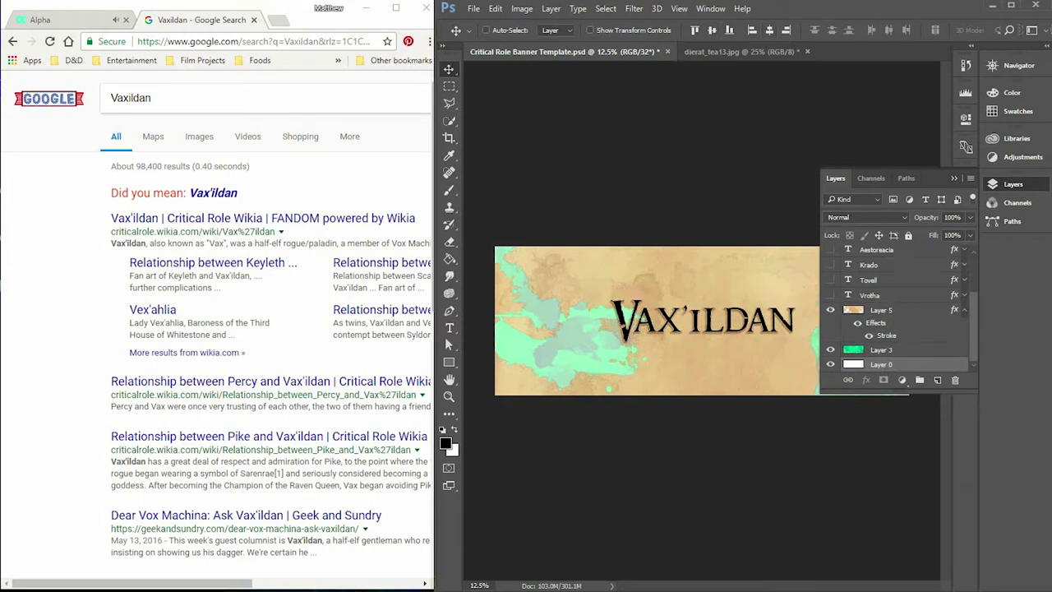
{"action": "key", "text": "F7"}
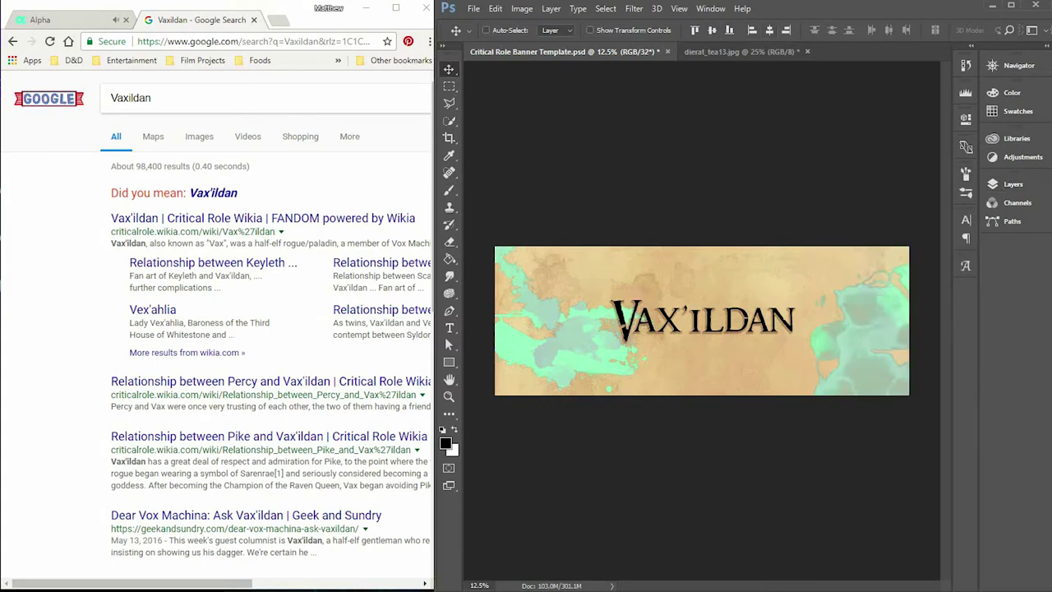
{"action": "key", "text": "F7"}
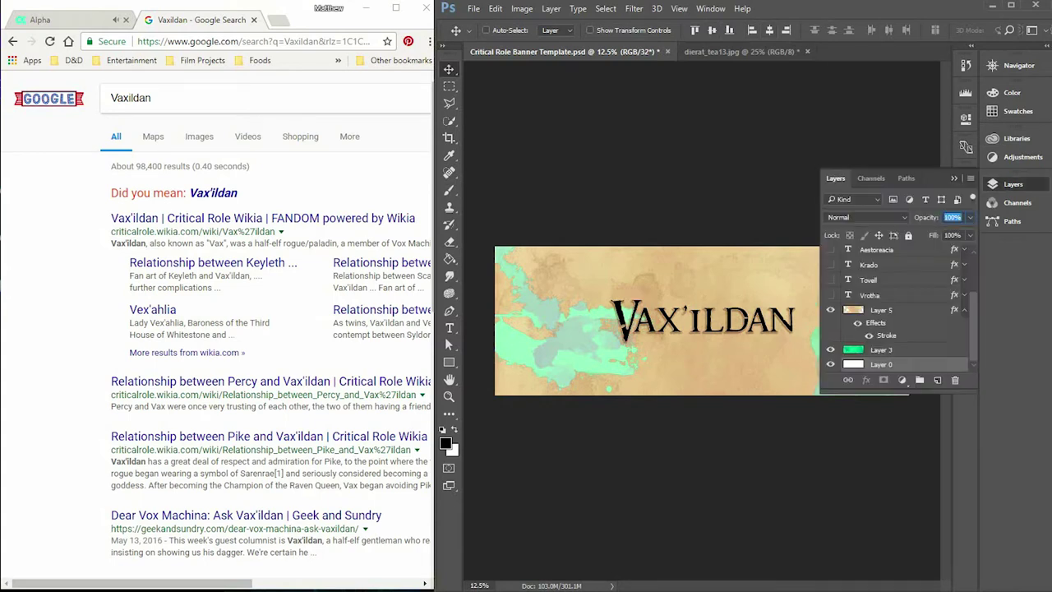
- Duplicate the title layer, retype it as 'half elf rogue' and place it smaller below
{"action": "key", "text": "ctrl+j"}
{"action": "key", "text": "t"}
{"action": "key", "text": "ctrl+a"}
{"action": "type", "text": "half elf rogue"}
{"action": "key", "text": "ctrl+Return"}
{"action": "key", "text": "v"}
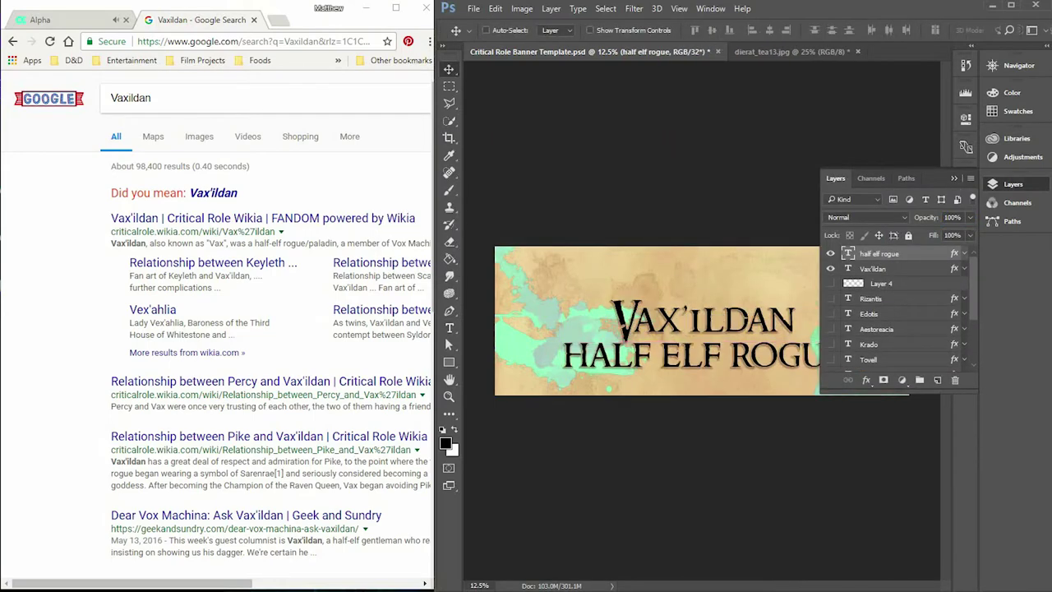
{"action": "left_click_drag", "start_coordinate": [715, 305], "coordinate": [744, 325]}
- Adjust the HALF ELF ROGUE layer's style options and centre it under the title
{"action": "left_click", "coordinate": [958, 127]}
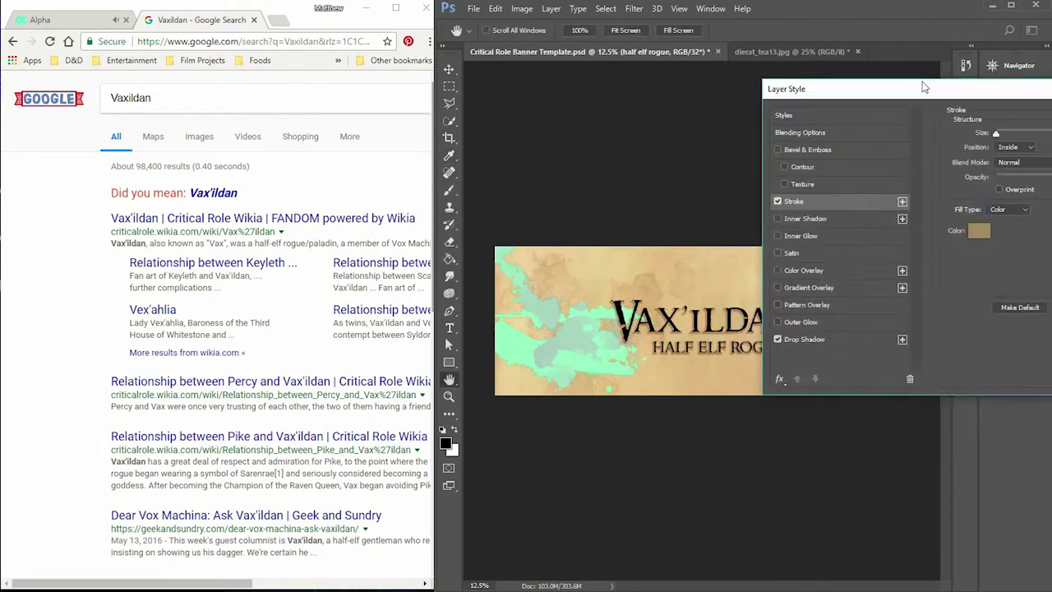
{"action": "left_click", "coordinate": [956, 118]}
{"action": "right_click", "coordinate": [615, 125]}
{"action": "left_click", "coordinate": [39, 20]}
{"action": "key", "text": "Escape"}
{"action": "key", "text": "F7"}
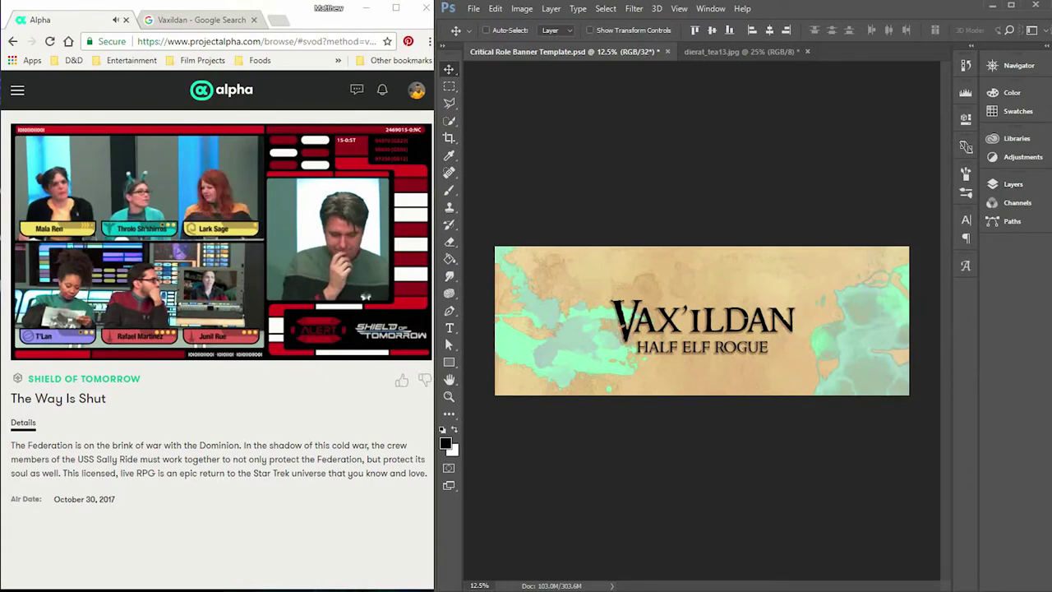
{"action": "key", "text": "F7"}
{"action": "key", "text": "F7"}
- Replace the subtitle text with 'Champion of the Raven Queen'
{"action": "type", "text": "n of the Raven Queen"}
{"action": "key", "text": "Return"}
{"action": "key", "text": "t"}
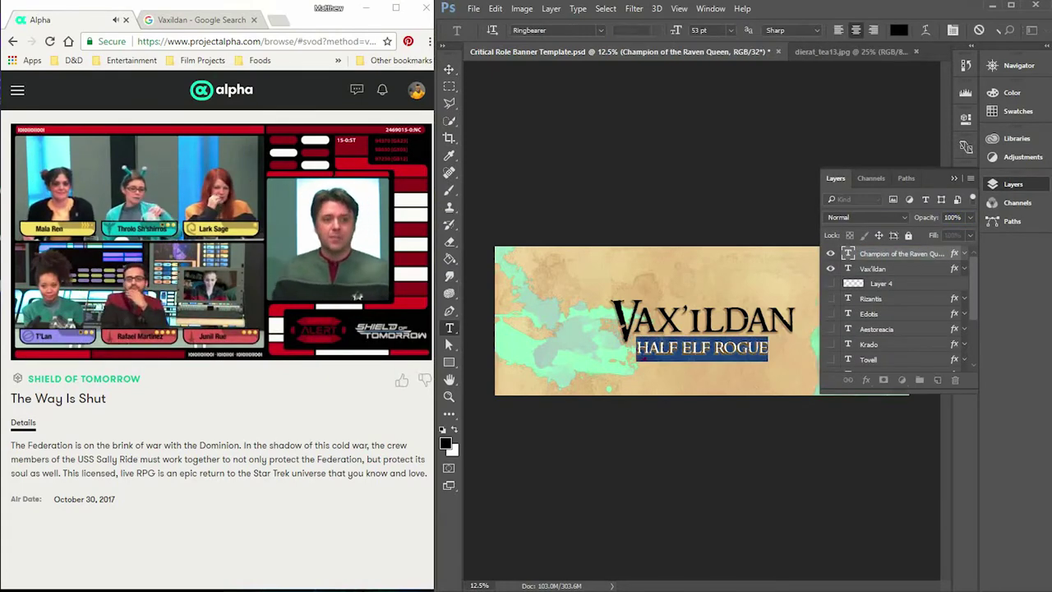
{"action": "key", "text": "Return"}
{"action": "type", "text": "Champion of the Raven Queen"}
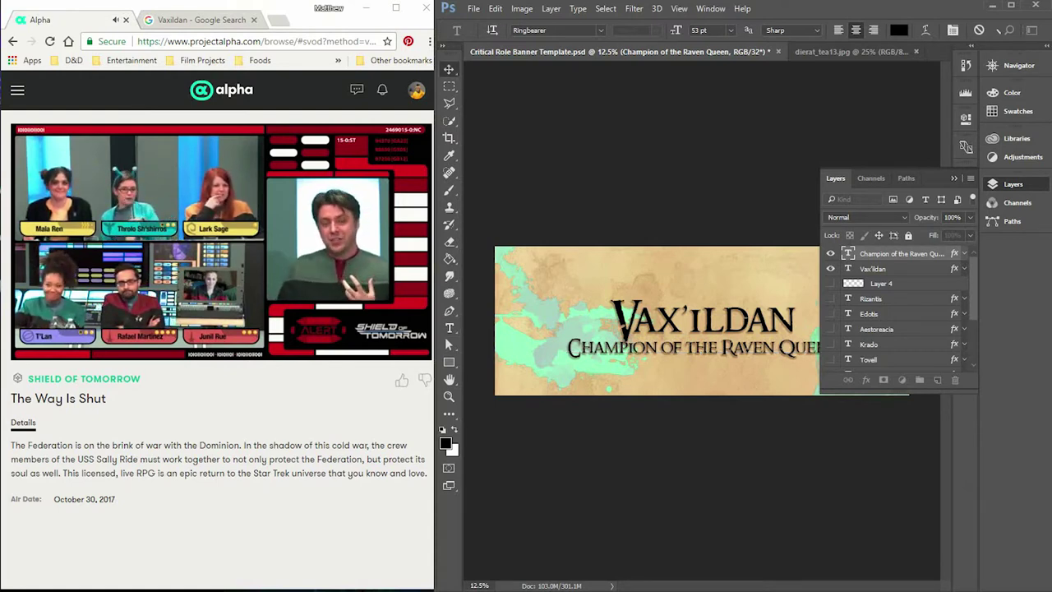
- Resize the Champion of the Raven Queen subtitle and shift it slightly right under the title
{"action": "key", "text": "ctrl+a"}
{"action": "key", "text": "ctrl+h"}
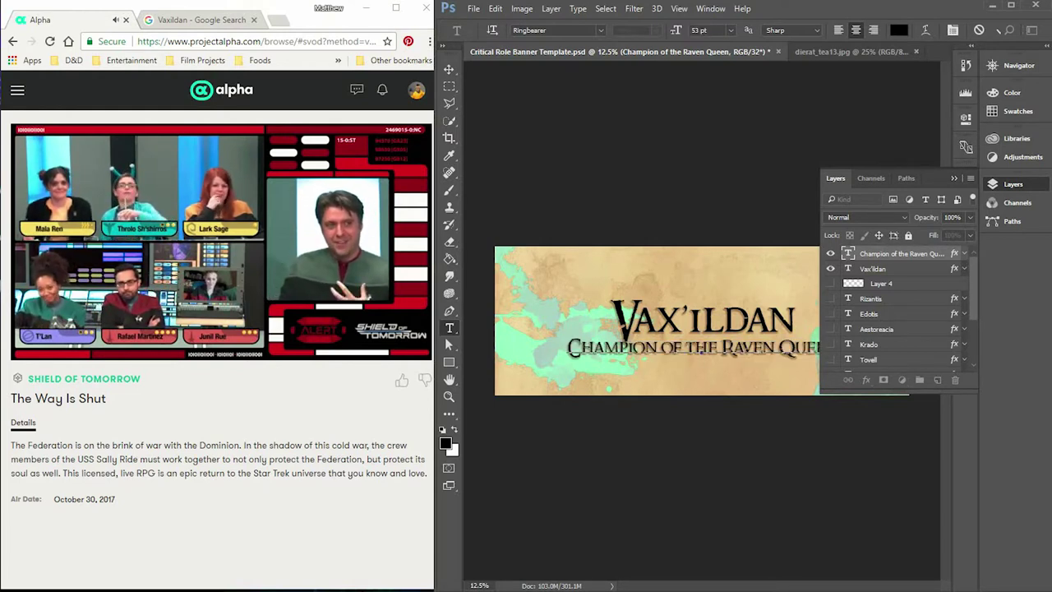
{"action": "key", "text": "ctrl+h"}
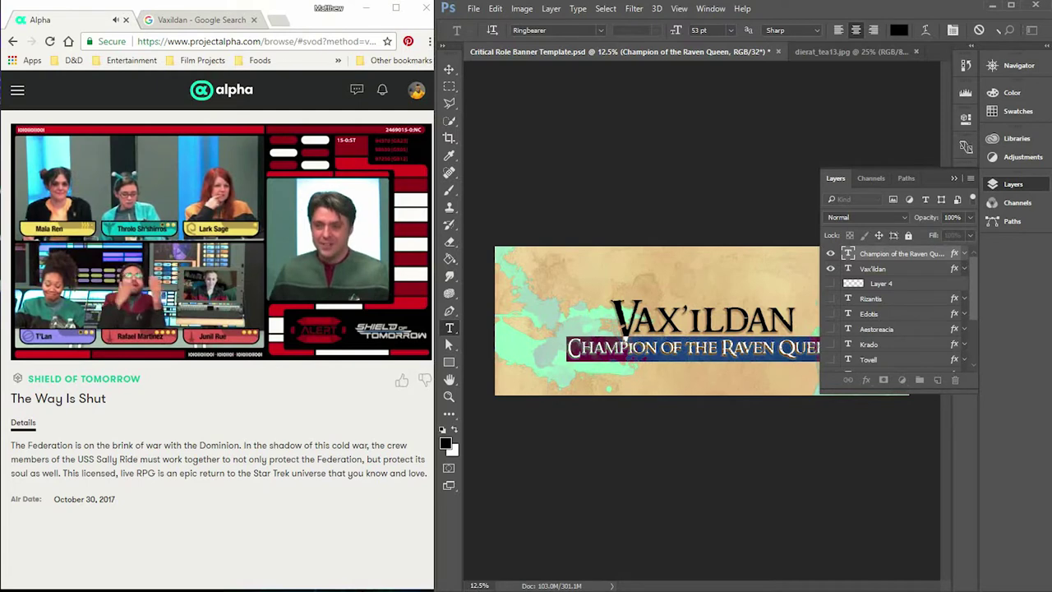
{"action": "scroll", "coordinate": [699, 29], "scroll_direction": "down", "scroll_amount": 15}
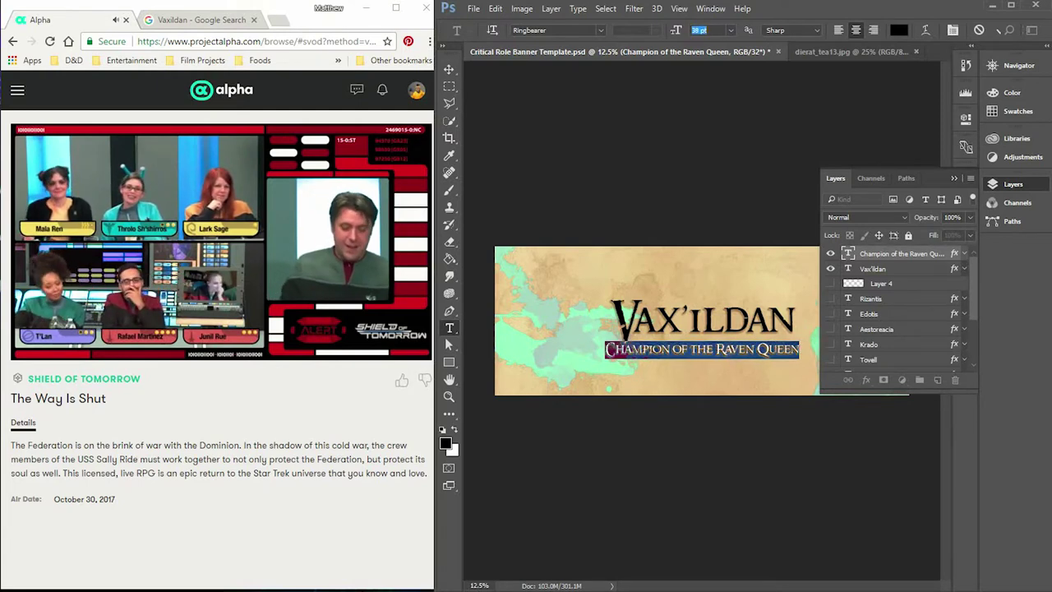
{"action": "scroll", "coordinate": [700, 30], "scroll_direction": "down", "scroll_amount": 5}
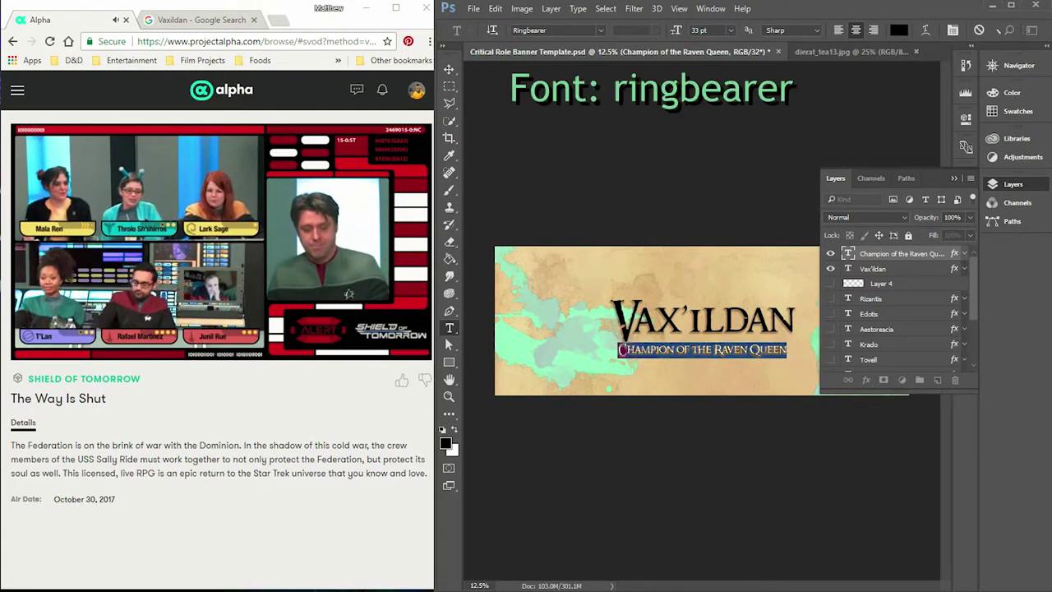
{"action": "left_click", "coordinate": [1012, 184]}
{"action": "left_click", "coordinate": [449, 68]}
{"action": "left_click_drag", "start_coordinate": [709, 319], "coordinate": [731, 313]}
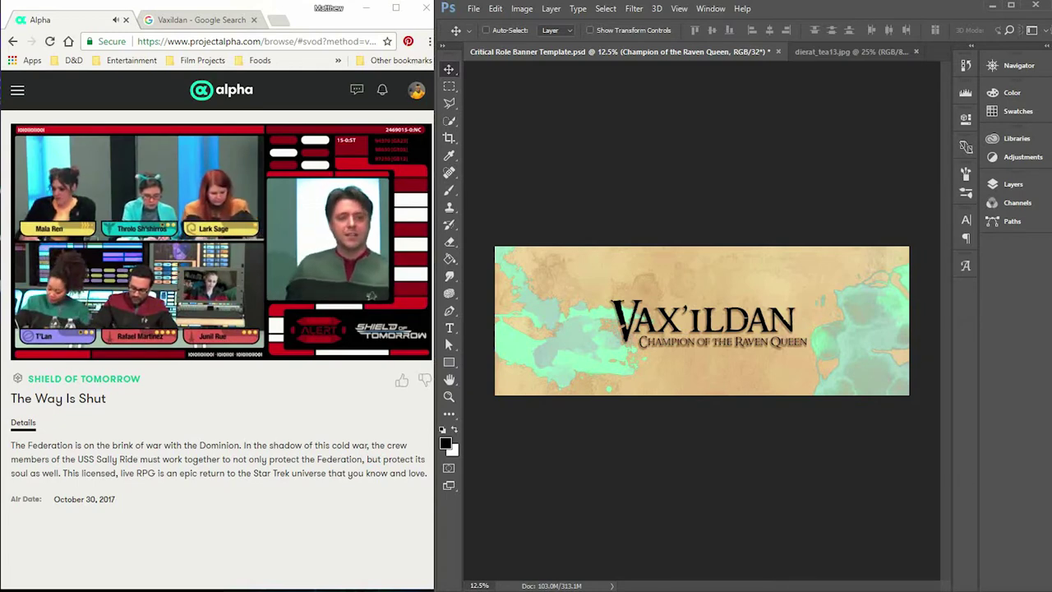
- Bring up the Vaxildan Google results and select the query to confirm the Vax'ildan spelling
{"action": "key", "text": "ctrl+Tab"}
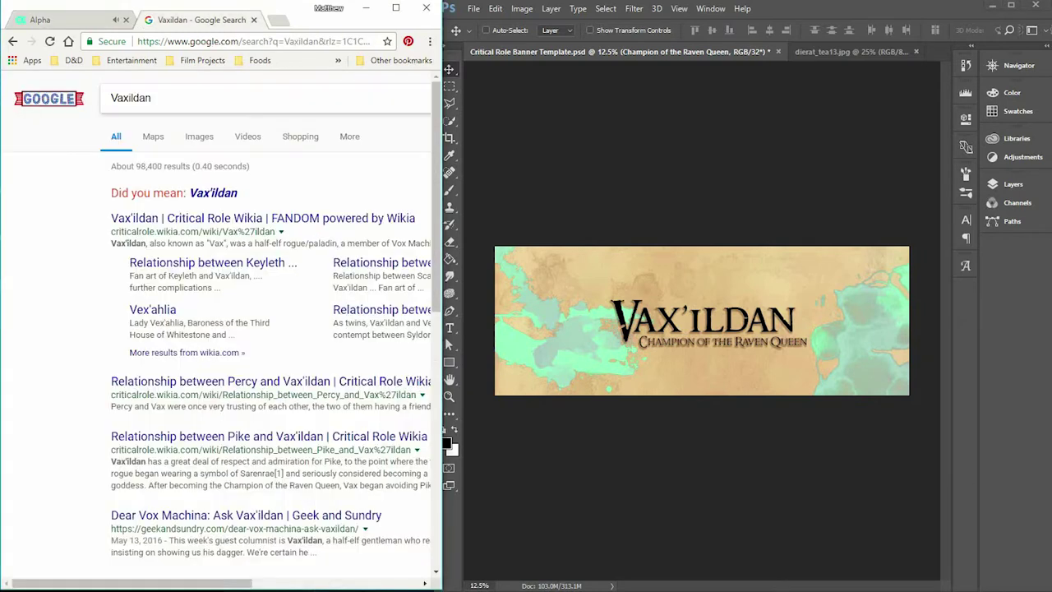
{"action": "left_click", "coordinate": [151, 98]}
{"action": "key", "text": "ctrl+a"}
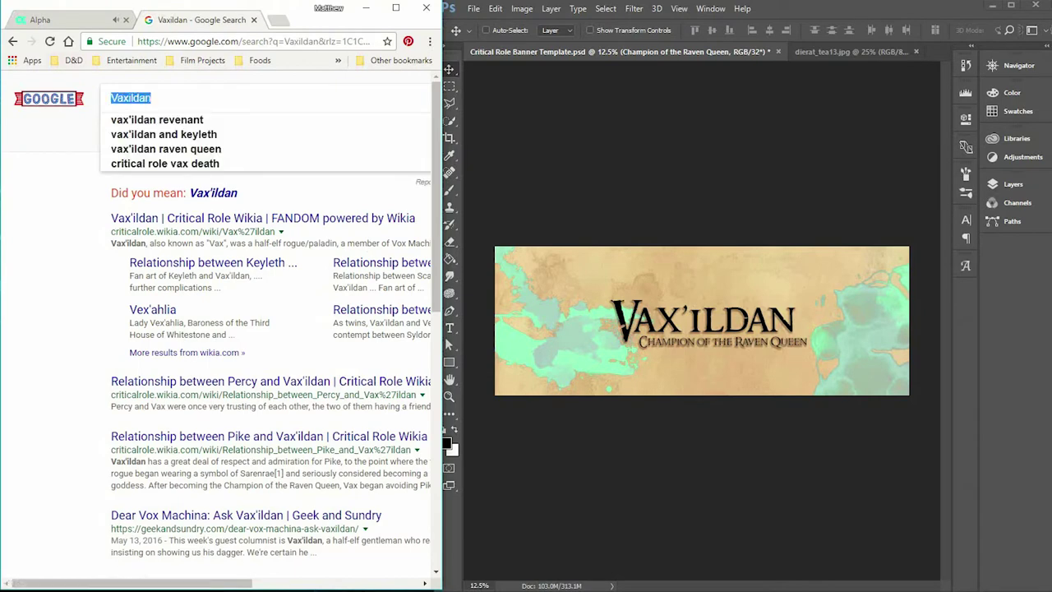
{"action": "key", "text": "ctrl+Tab"}
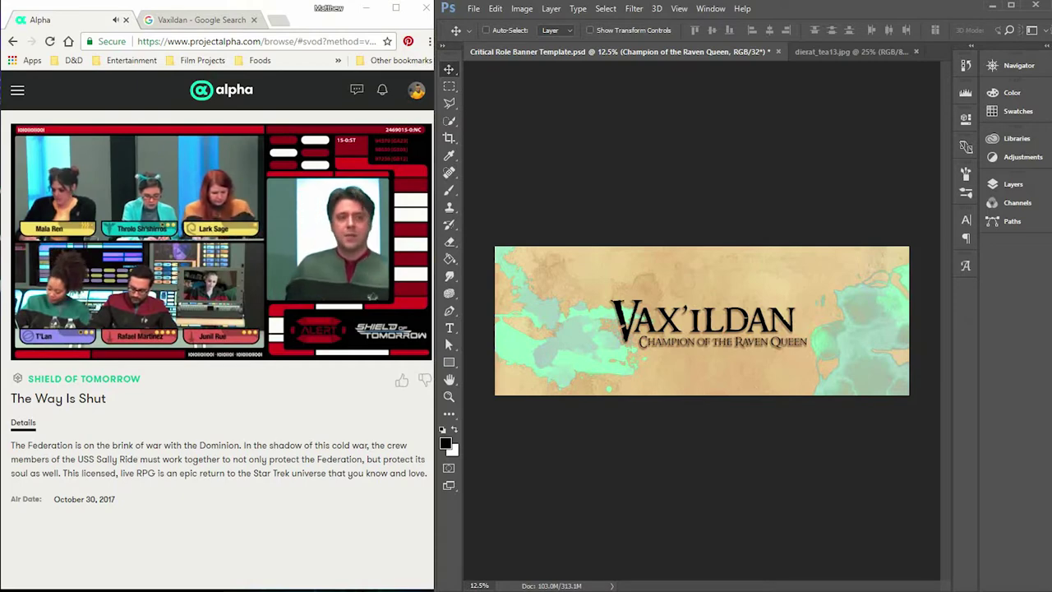
{"action": "key", "text": "ctrl+Tab"}
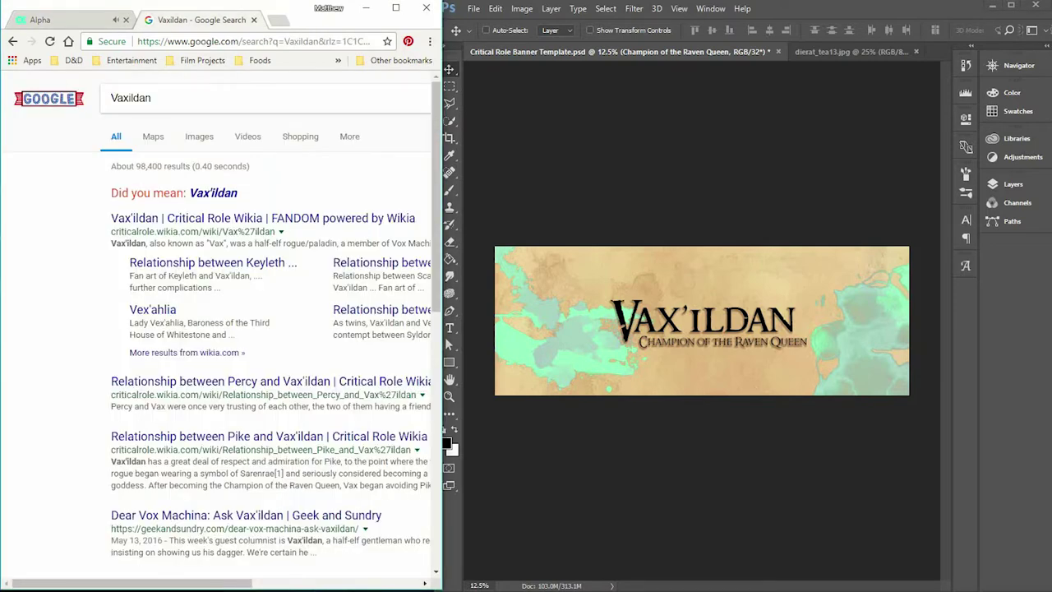
{"action": "key", "text": "ctrl+a"}
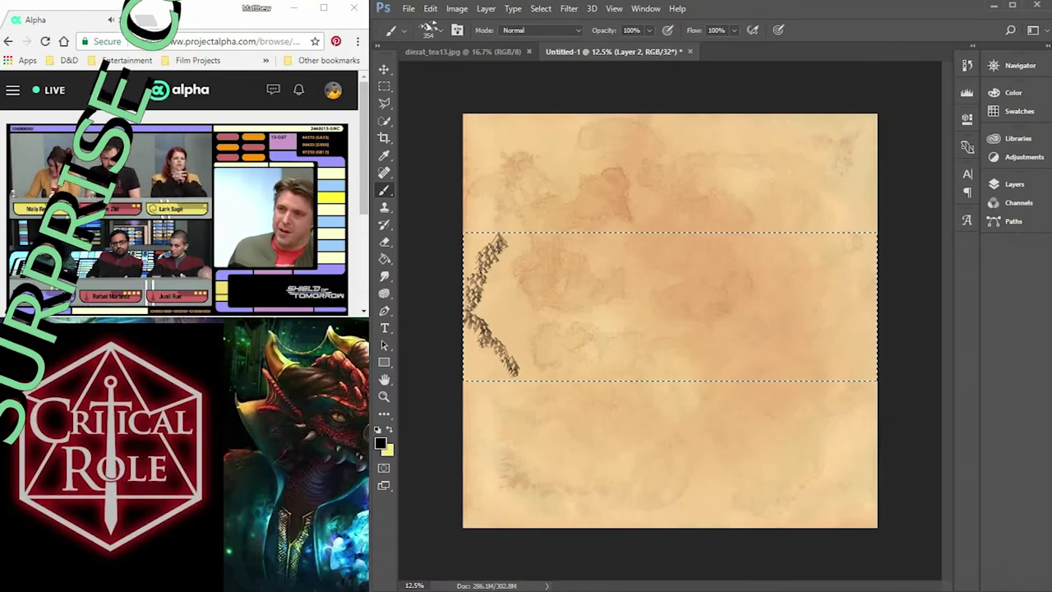
- Stamp a small mountain at the band's right end, then load the size-104 mountain brush
{"action": "left_click", "coordinate": [859, 370]}
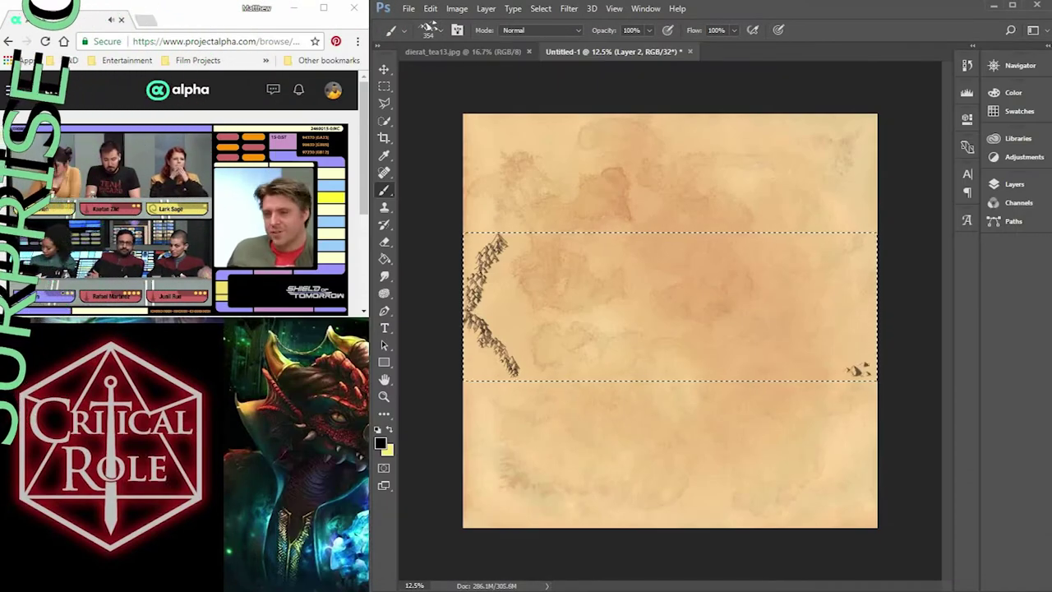
{"action": "left_click", "coordinate": [429, 29]}
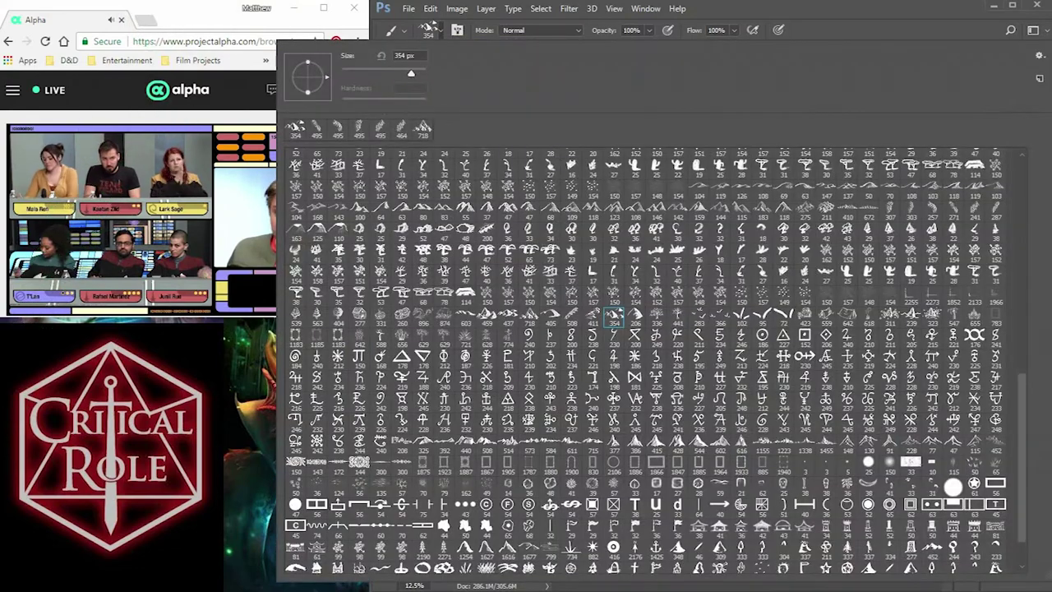
{"action": "key", "text": "Return"}
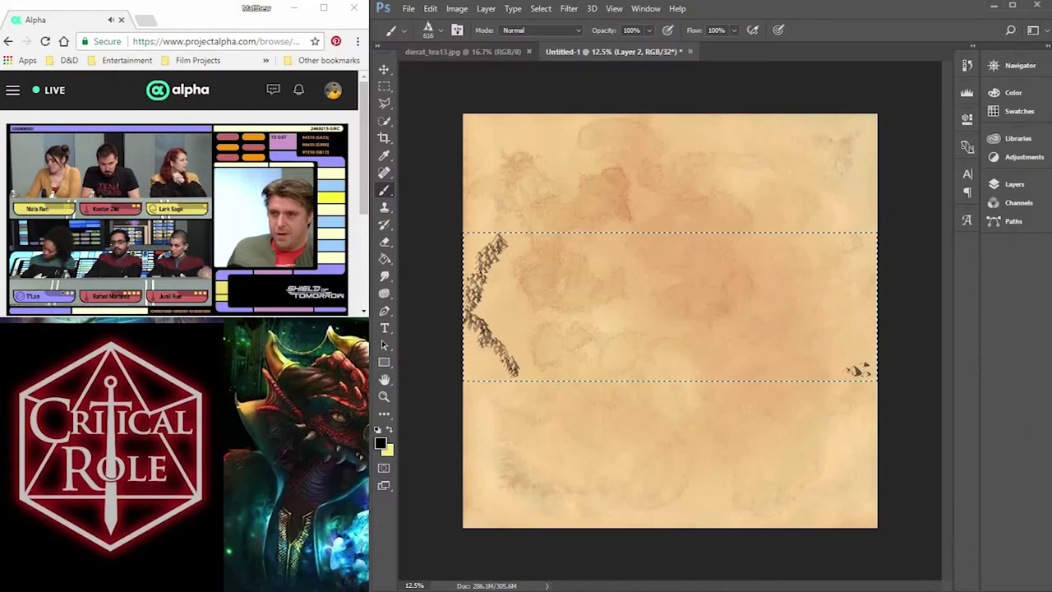
{"action": "left_click", "coordinate": [441, 31]}
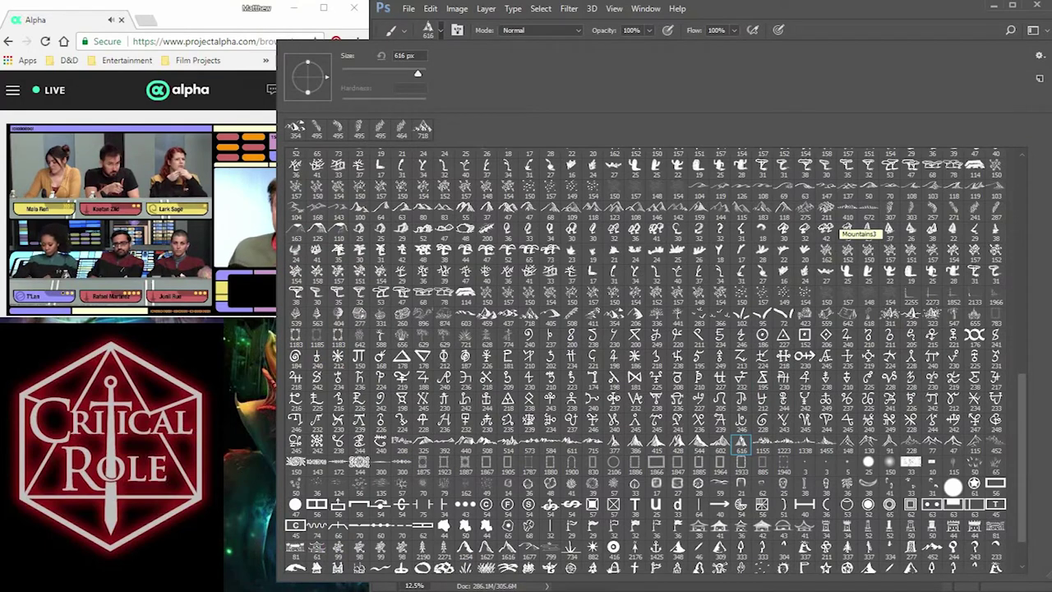
{"action": "double_click", "coordinate": [847, 228]}
{"action": "left_click", "coordinate": [1020, 65]}
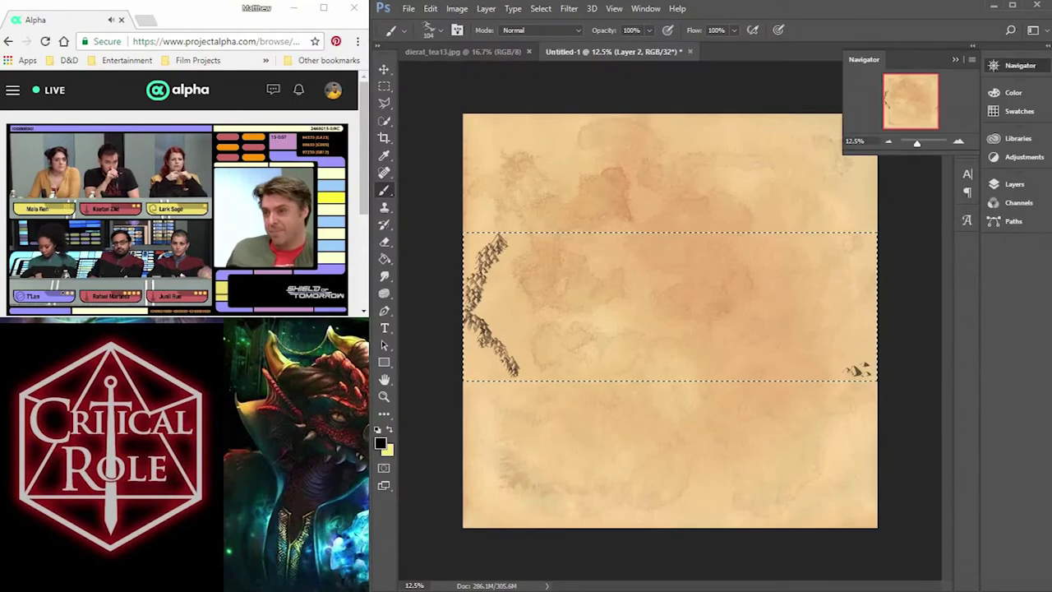
{"action": "scroll", "coordinate": [485, 378], "scroll_direction": "up", "scroll_amount": 4}
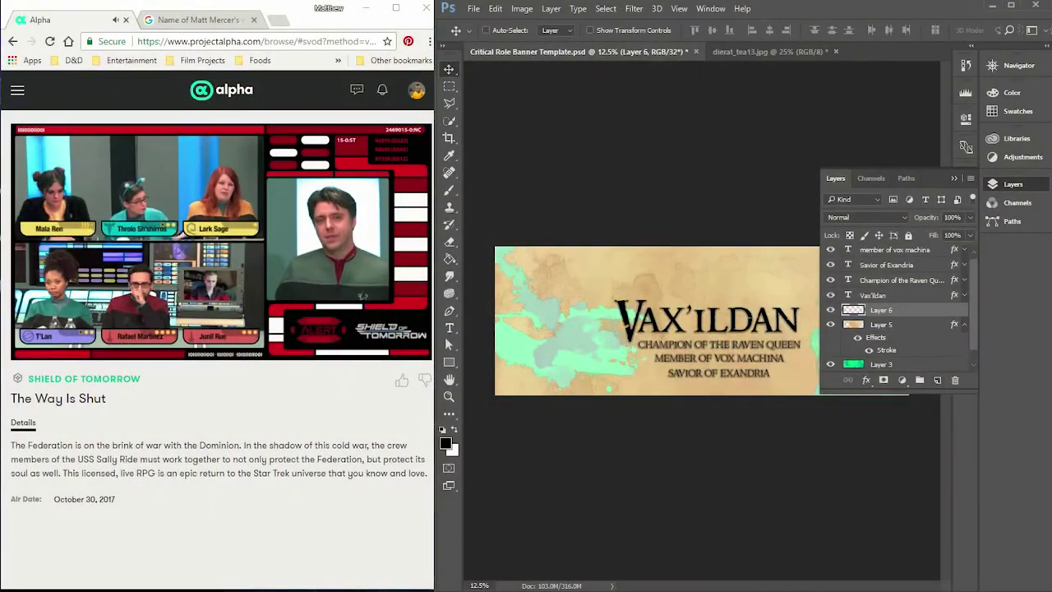
- Switch to the Brush tool and choose the large 1102 mountain brush preset
{"action": "key", "text": "F7"}
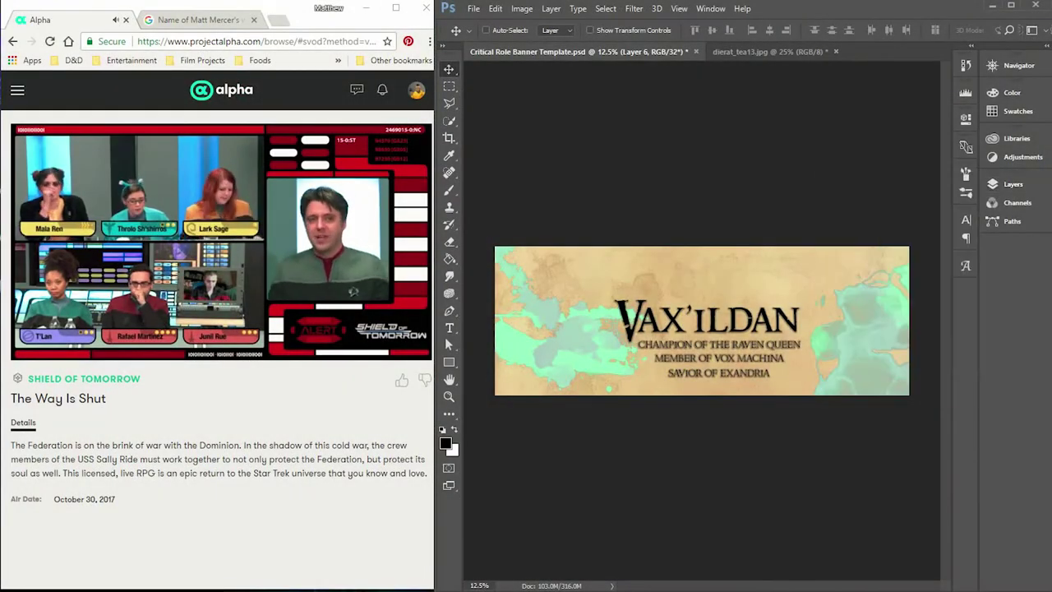
{"action": "key", "text": "b"}
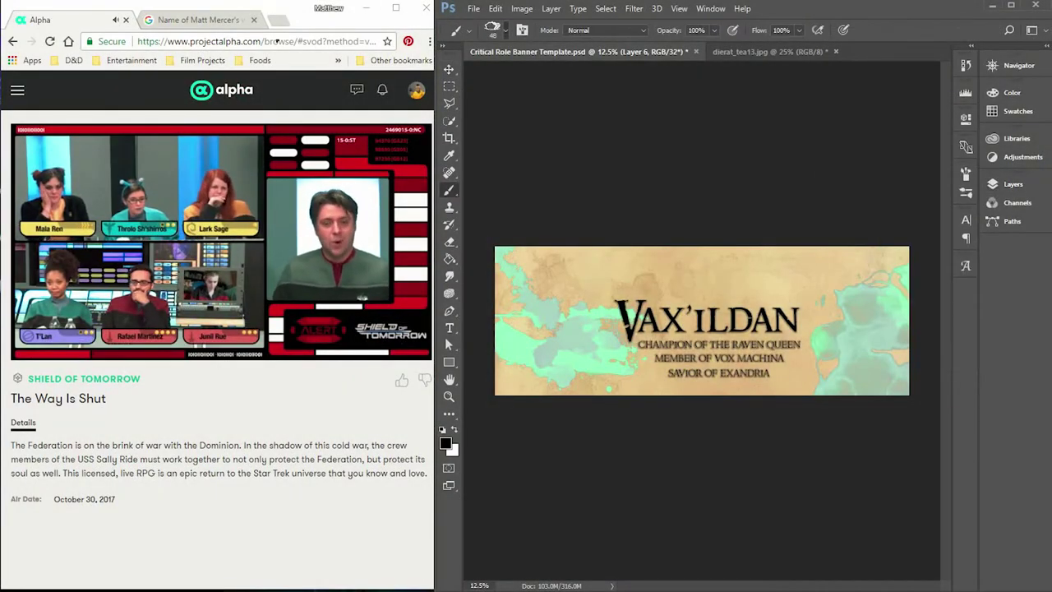
{"action": "right_click", "coordinate": [277, 41]}
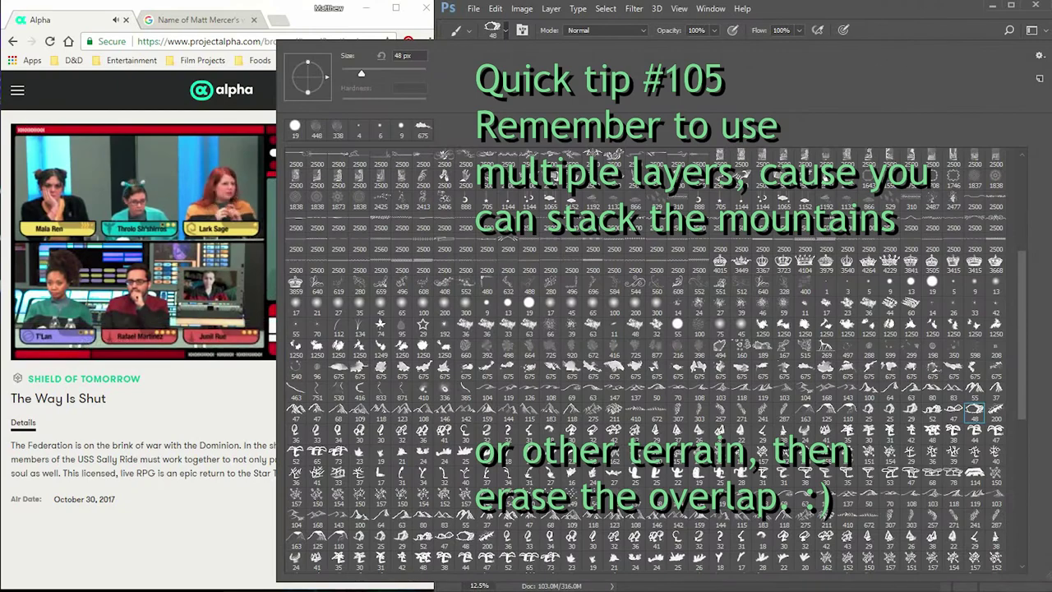
{"action": "left_click", "coordinate": [593, 413]}
{"action": "key", "text": "Return"}
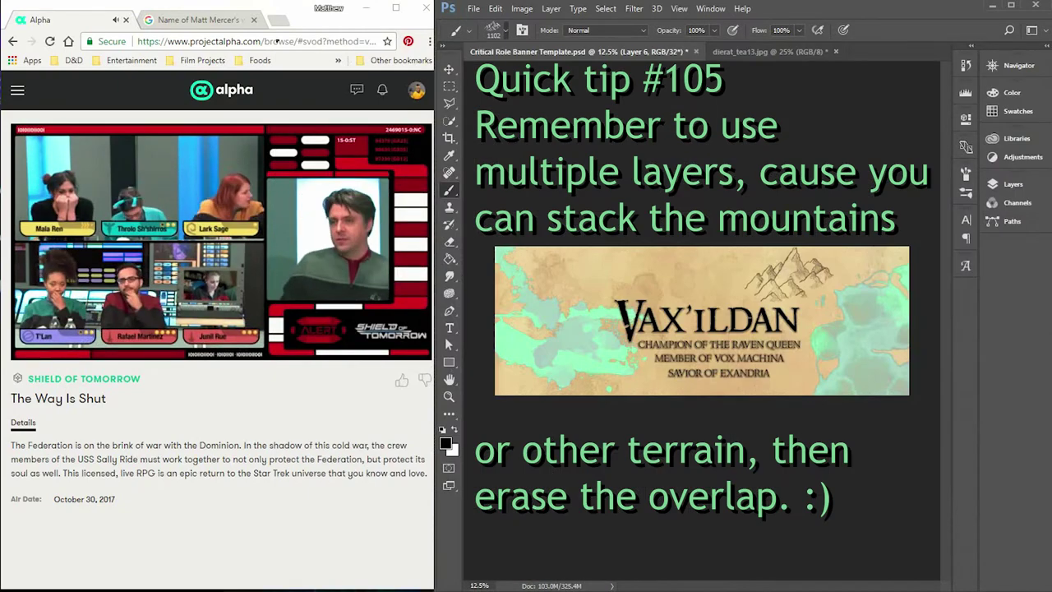
{"action": "right_click", "coordinate": [277, 41]}
- Undo the large mountain stamp and add a new empty Layer 7 for more mountains
{"action": "key", "text": "Escape"}
{"action": "right_click", "coordinate": [277, 41]}
{"action": "key", "text": "Escape"}
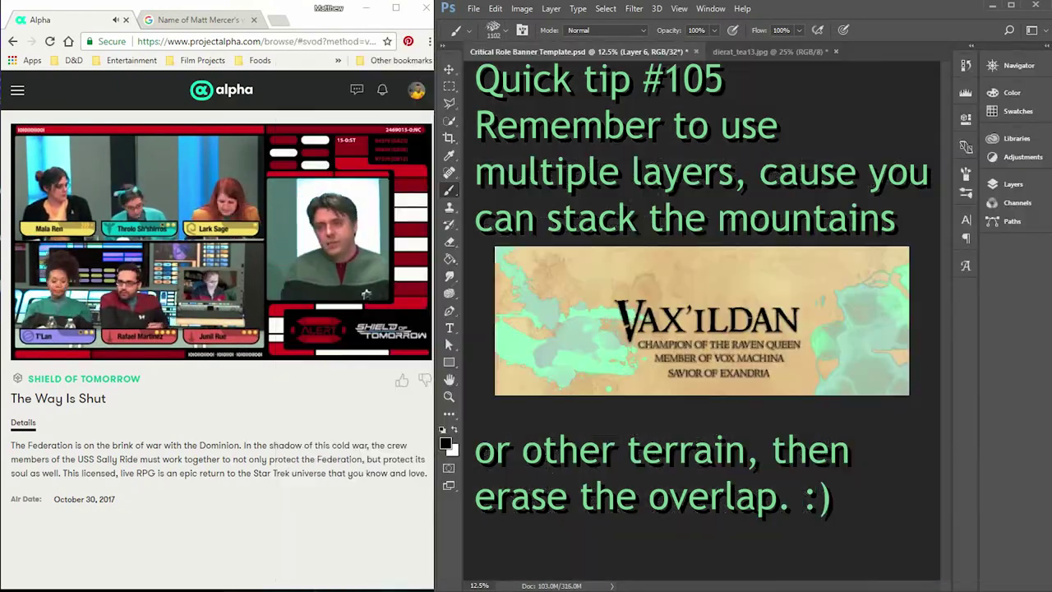
{"action": "key", "text": "F7"}
{"action": "key", "text": "ctrl+shift+alt+n"}
{"action": "key", "text": "F7"}
{"action": "right_click", "coordinate": [822, 268]}
{"action": "key", "text": "Escape"}
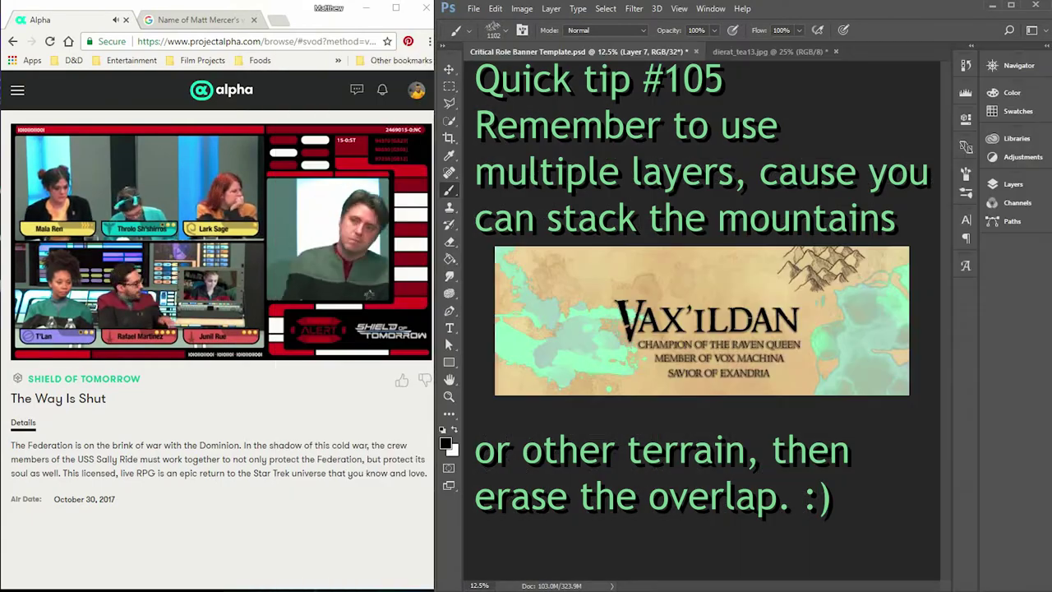
- Erase the overlapping mountains on Layer 6, then return to Layer 7 with the Brush
{"action": "key", "text": "F7"}
{"action": "key", "text": "alt+bracketleft"}
{"action": "key", "text": "e"}
{"action": "key", "text": "F7"}
{"action": "key", "text": "ctrl+plus"}
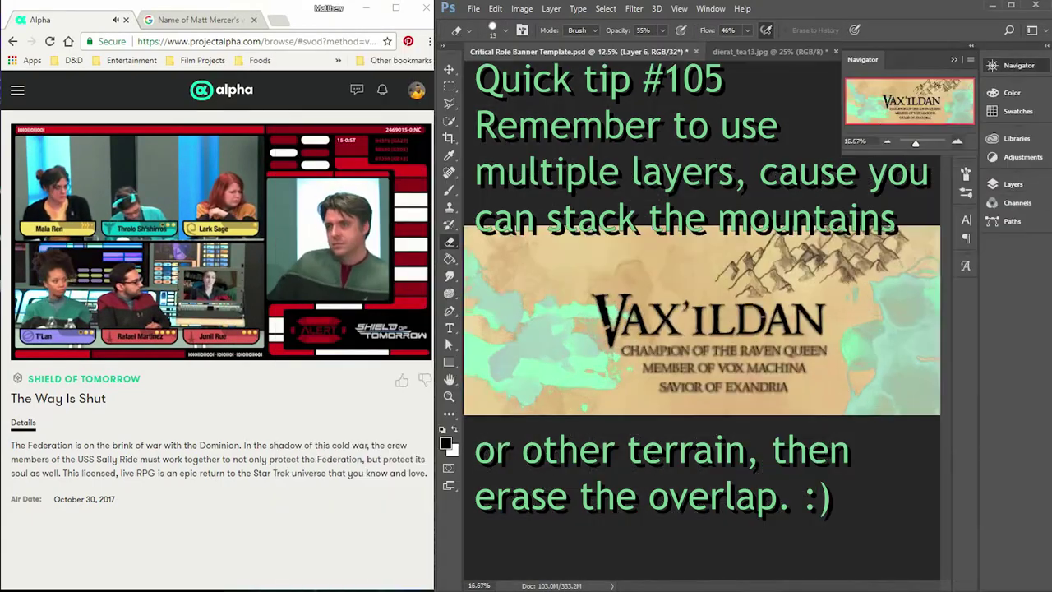
{"action": "key", "text": "ctrl+plus"}
{"action": "key", "text": "ctrl+plus"}
{"action": "key", "text": "ctrl+plus"}
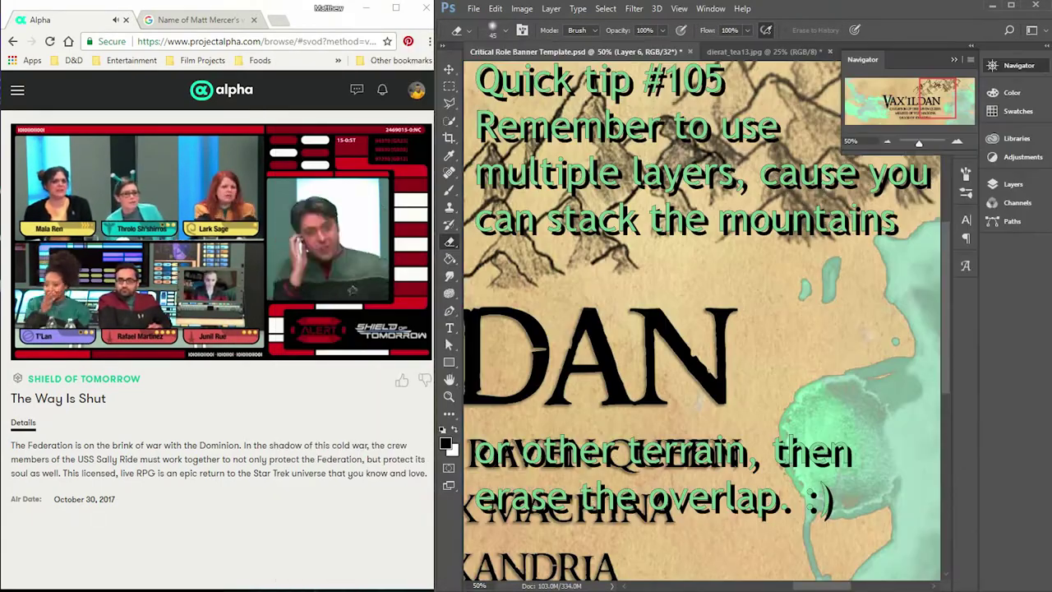
{"action": "key", "text": "ctrl+minus"}
{"action": "key", "text": "ctrl+minus"}
{"action": "key", "text": "ctrl+minus"}
{"action": "key", "text": "ctrl+minus"}
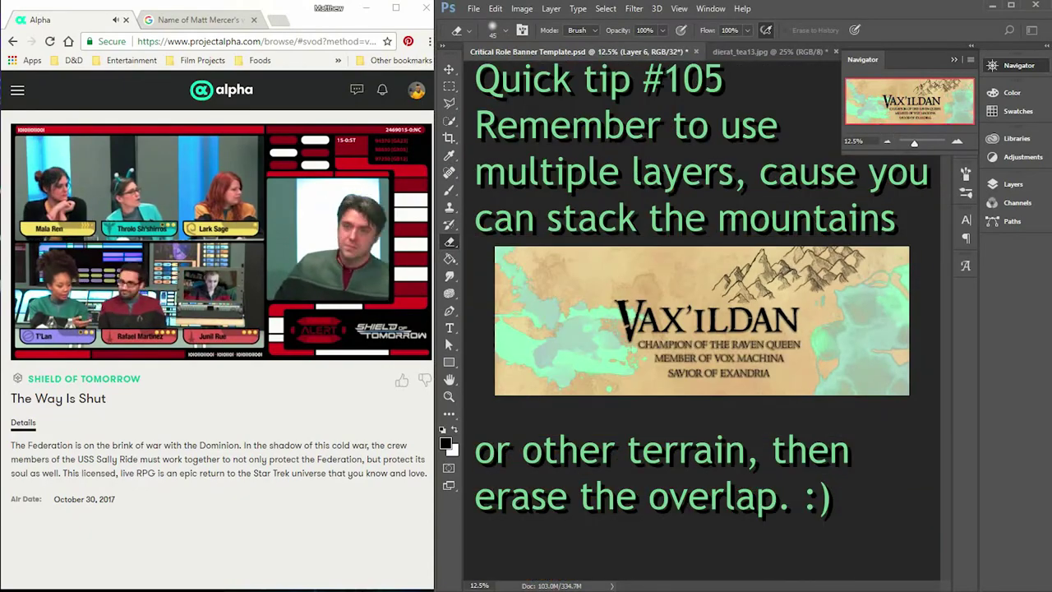
{"action": "key", "text": "ctrl+plus"}
{"action": "key", "text": "ctrl+plus"}
{"action": "key", "text": "ctrl+plus"}
{"action": "key", "text": "ctrl+plus"}
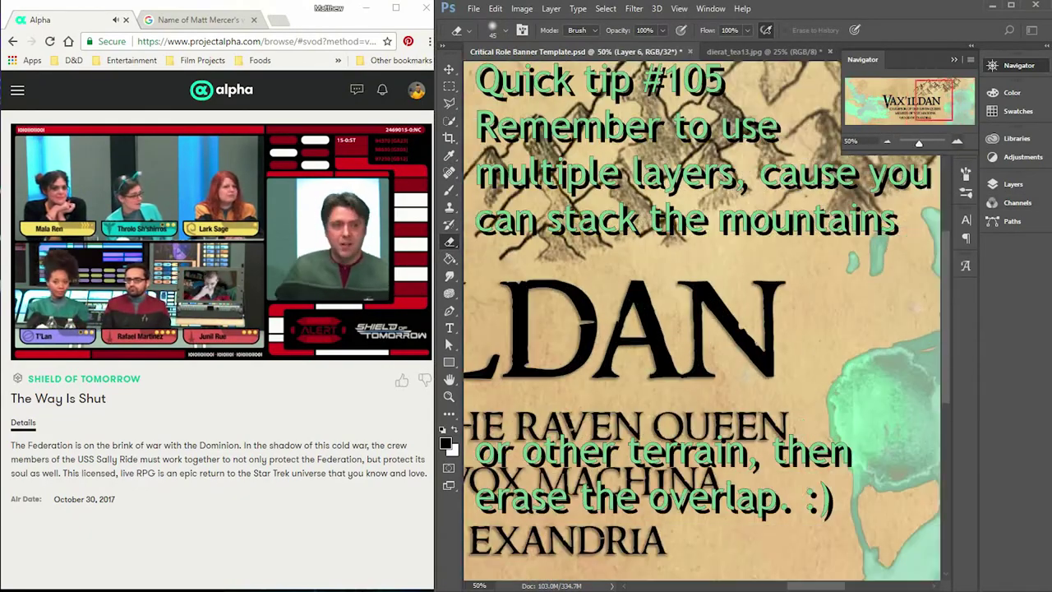
{"action": "key", "text": "F7"}
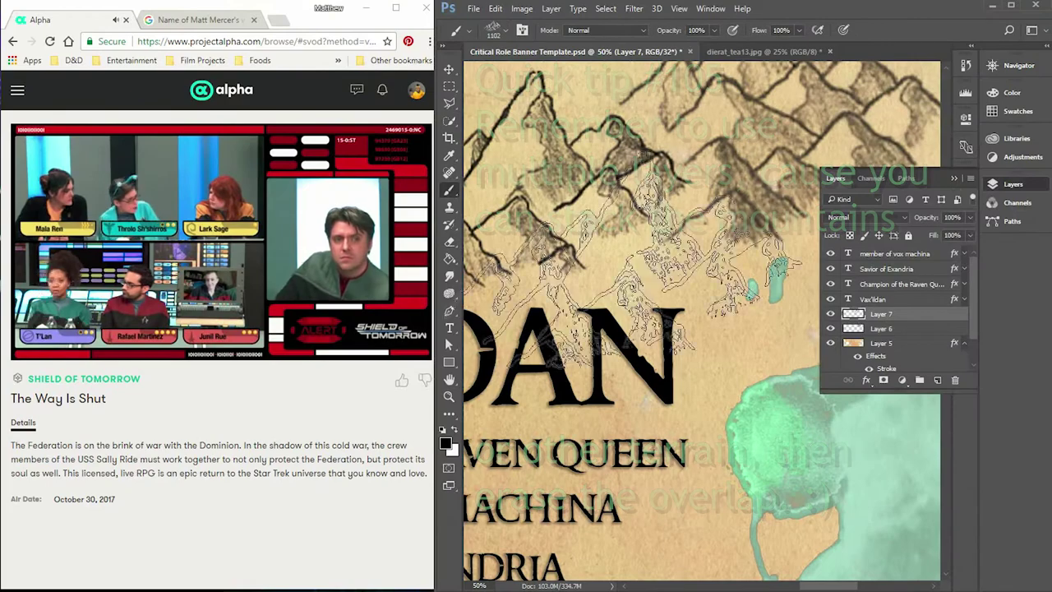
{"action": "key", "text": "b"}
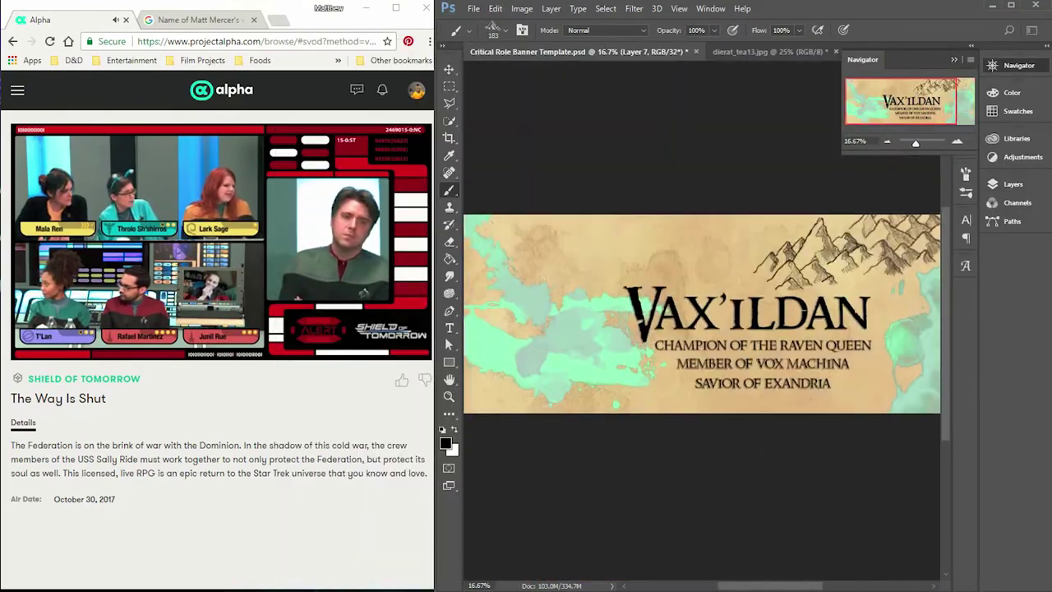
{"action": "scroll", "coordinate": [493, 226], "scroll_direction": "up", "scroll_amount": 4}
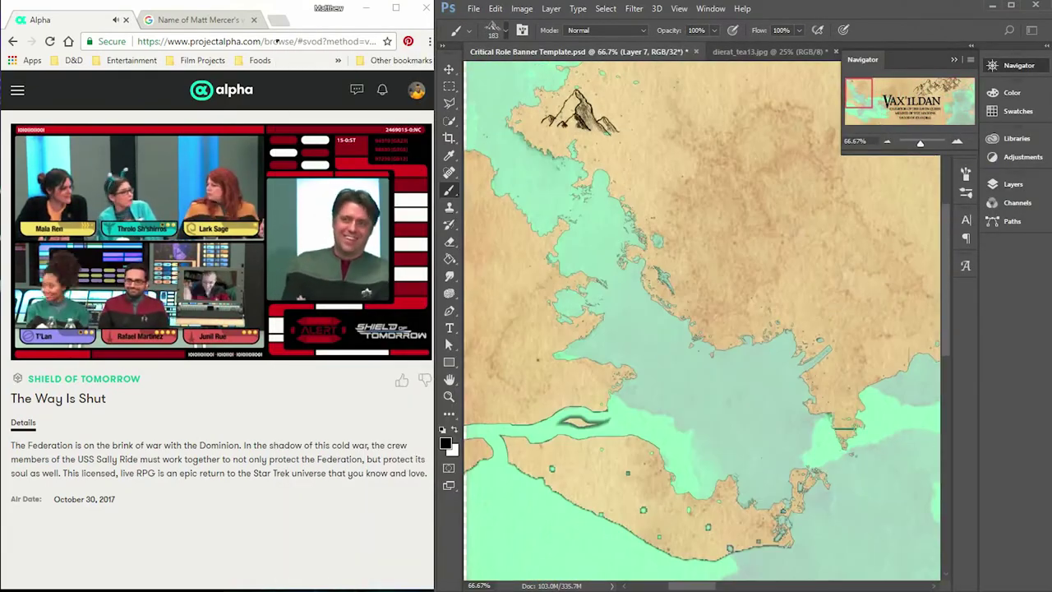
- Stamp a cluster of small mountains on the upper land and one above the channel
{"action": "right_click", "coordinate": [630, 401]}
{"action": "double_click", "coordinate": [634, 403]}
{"action": "mouse_move", "coordinate": [612, 111]}
{"action": "left_mouse_down"}
{"action": "mouse_move", "coordinate": [670, 218]}
{"action": "mouse_move", "coordinate": [723, 165]}
{"action": "left_mouse_up"}
{"action": "scroll", "coordinate": [699, 320], "scroll_direction": "up", "scroll_amount": 2}
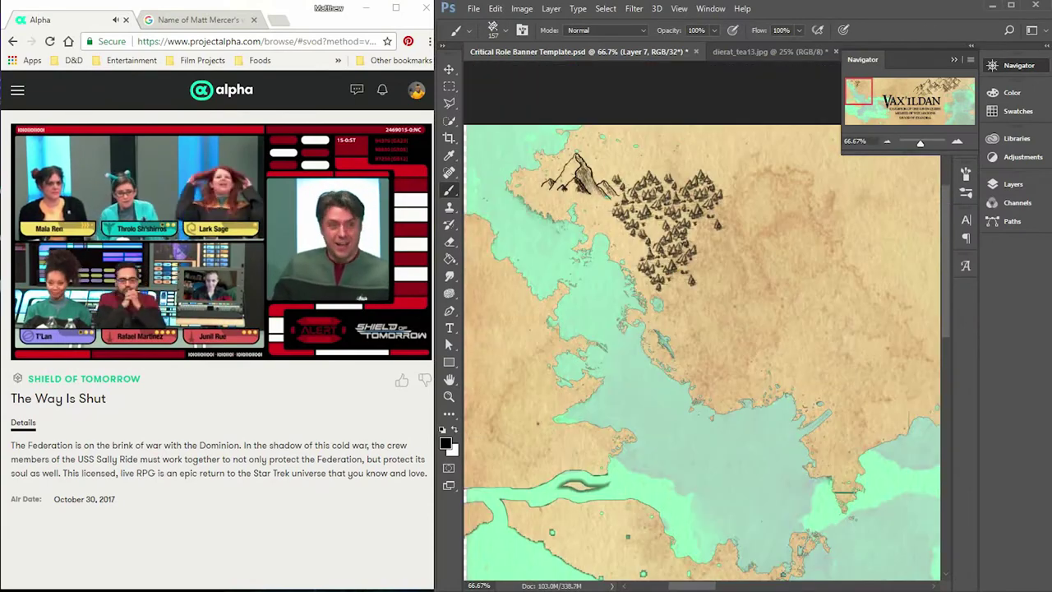
{"action": "scroll", "coordinate": [702, 320], "scroll_direction": "down", "scroll_amount": 2}
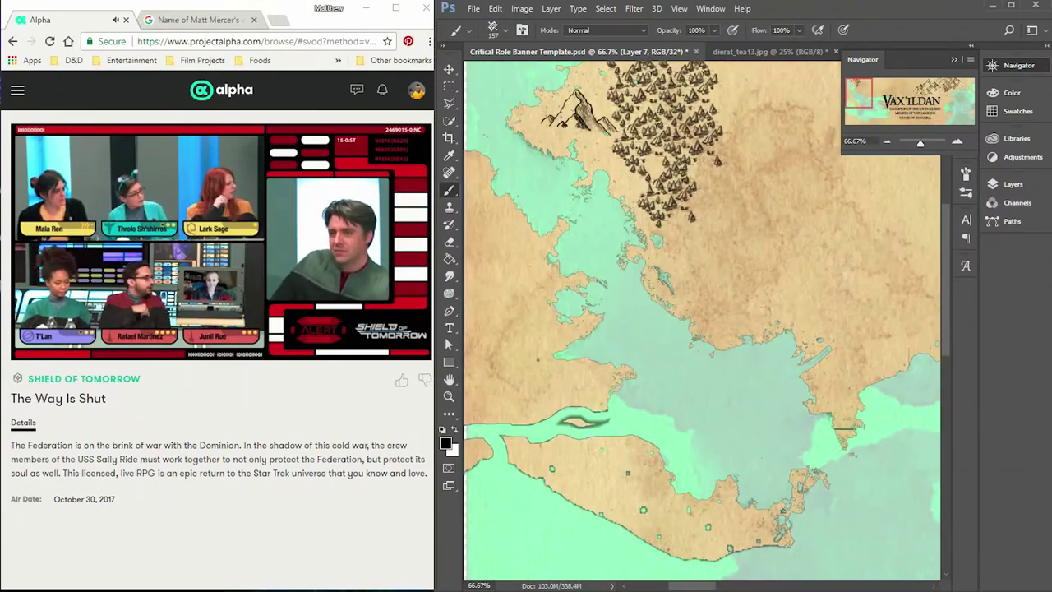
{"action": "scroll", "coordinate": [703, 320], "scroll_direction": "up", "scroll_amount": 2}
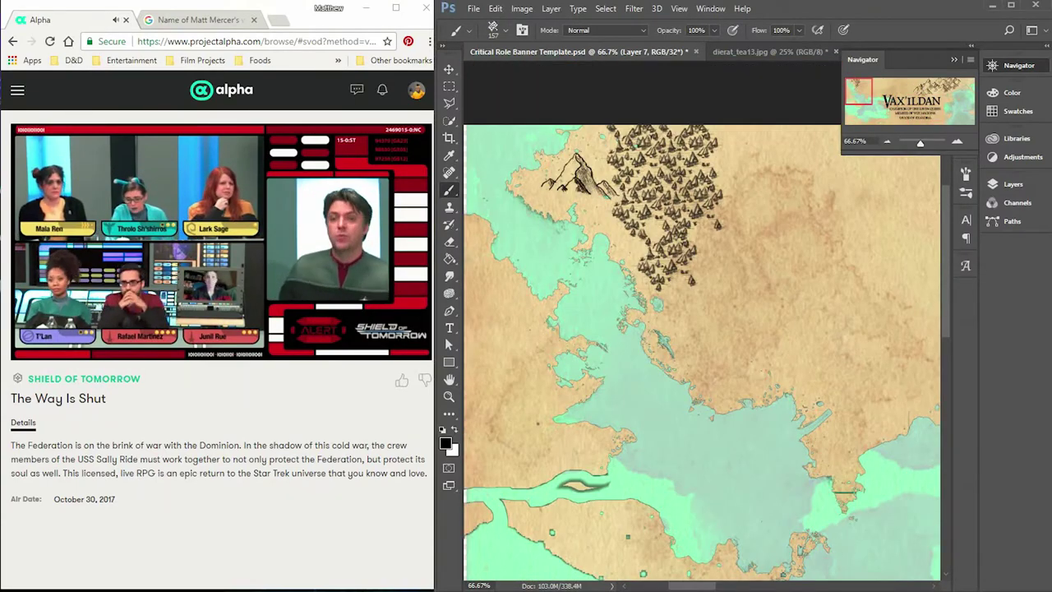
{"action": "scroll", "coordinate": [703, 320], "scroll_direction": "down", "scroll_amount": 2}
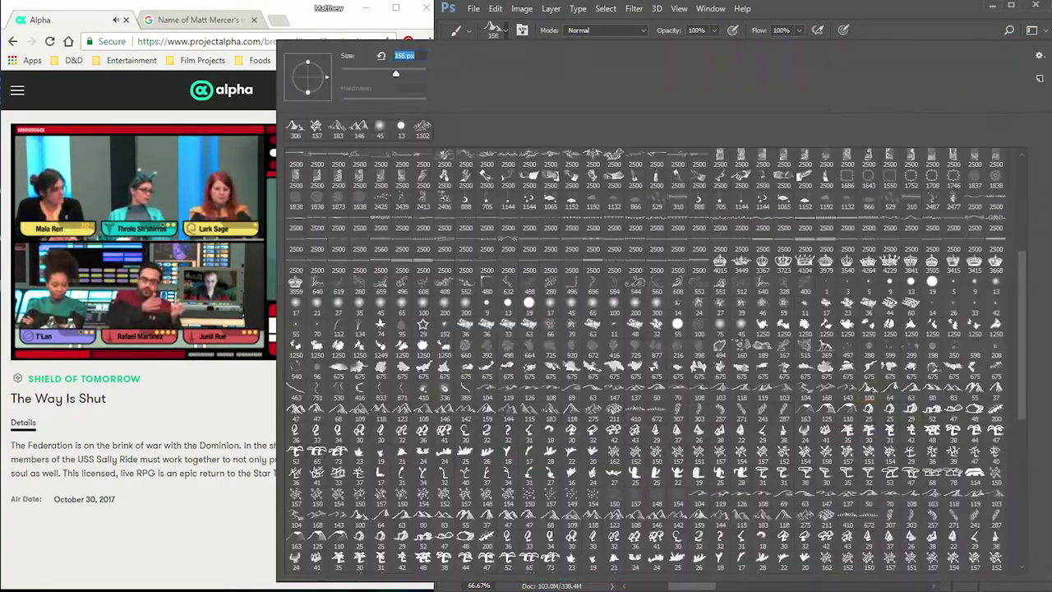
{"action": "left_click", "coordinate": [567, 382]}
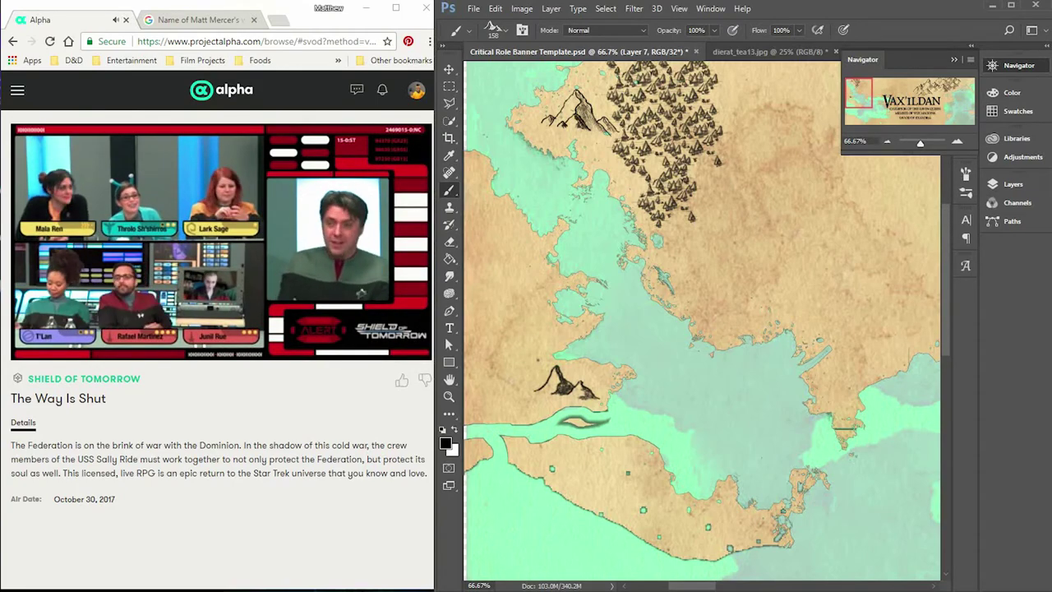
- Browse the brush presets and pick the small wave-line stamp brush
{"action": "key", "text": "F7"}
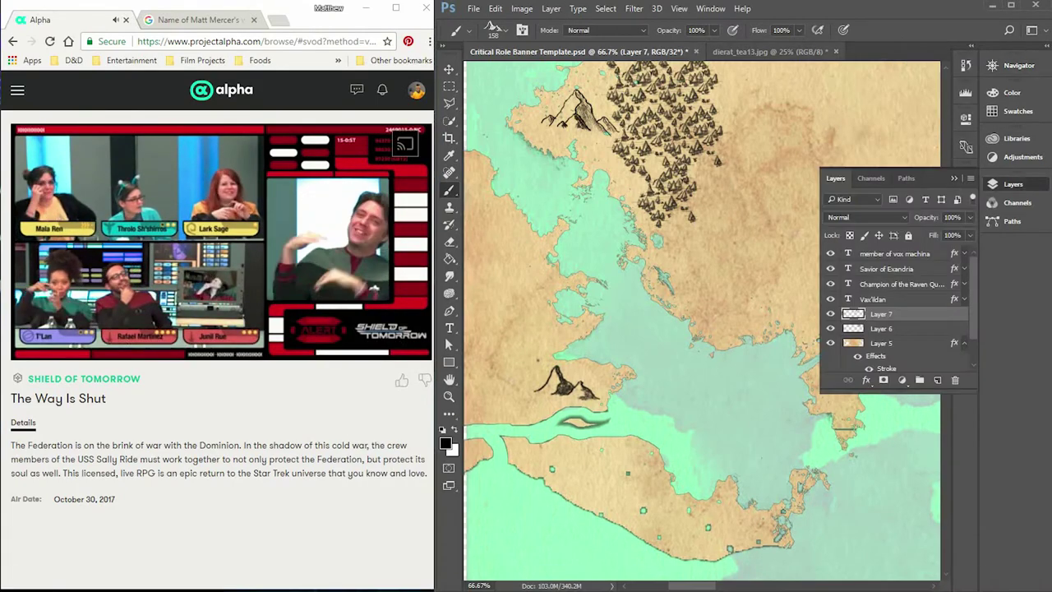
{"action": "key", "text": "F7"}
{"action": "key", "text": "ctrl+minus"}
{"action": "right_click", "coordinate": [697, 355]}
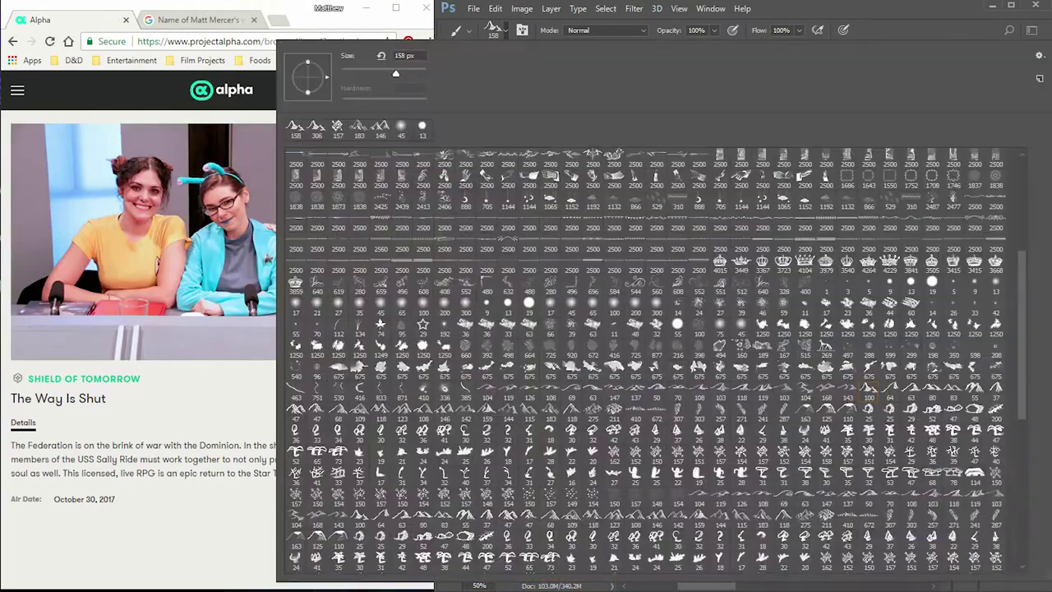
{"action": "key", "text": "Escape"}
{"action": "right_click", "coordinate": [697, 355]}
{"action": "key", "text": "Escape"}
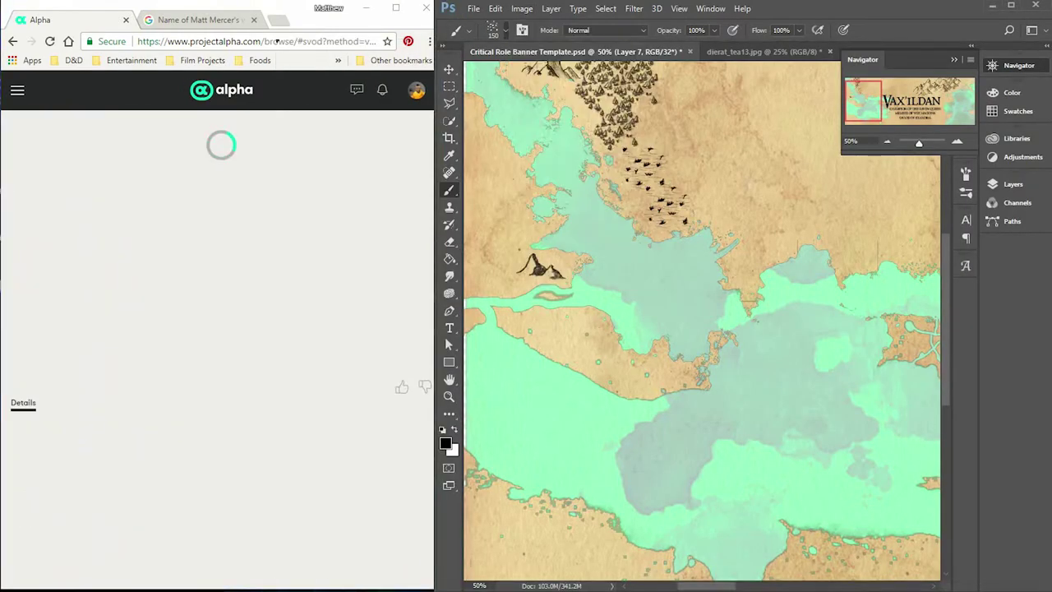
{"action": "right_click", "coordinate": [697, 355]}
{"action": "key", "text": "Escape"}
{"action": "key", "text": "ctrl+minus"}
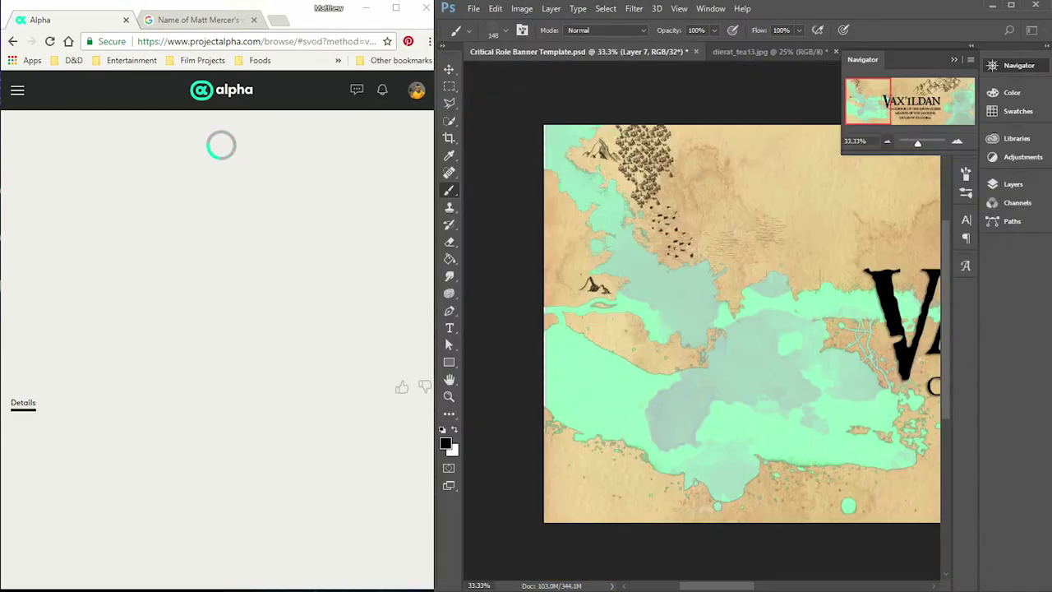
{"action": "right_click", "coordinate": [697, 355]}
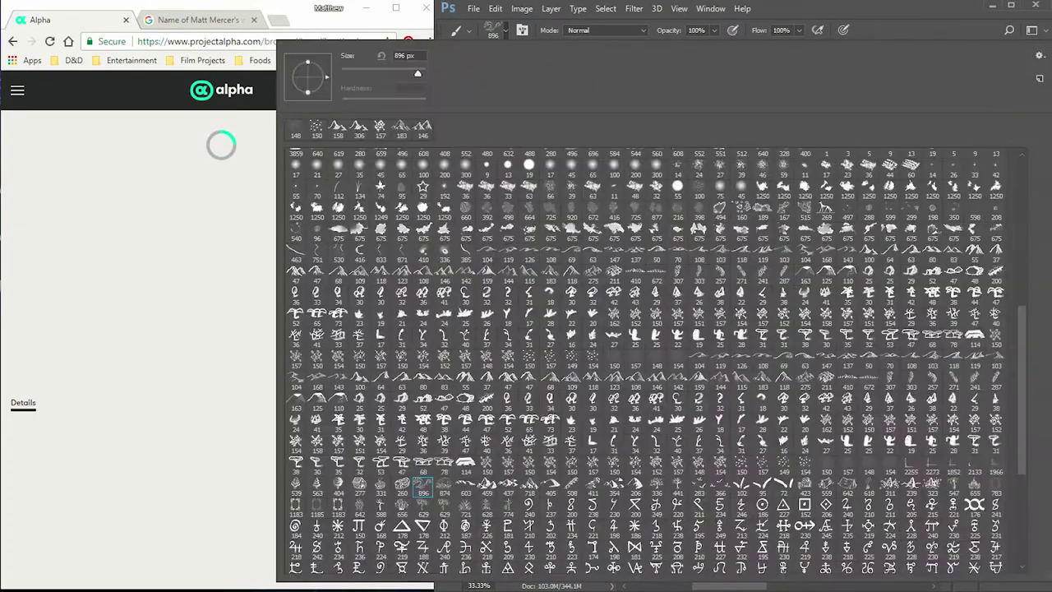
{"action": "key", "text": "Escape"}
{"action": "key", "text": "ctrl+plus"}
{"action": "key", "text": "ctrl+plus"}
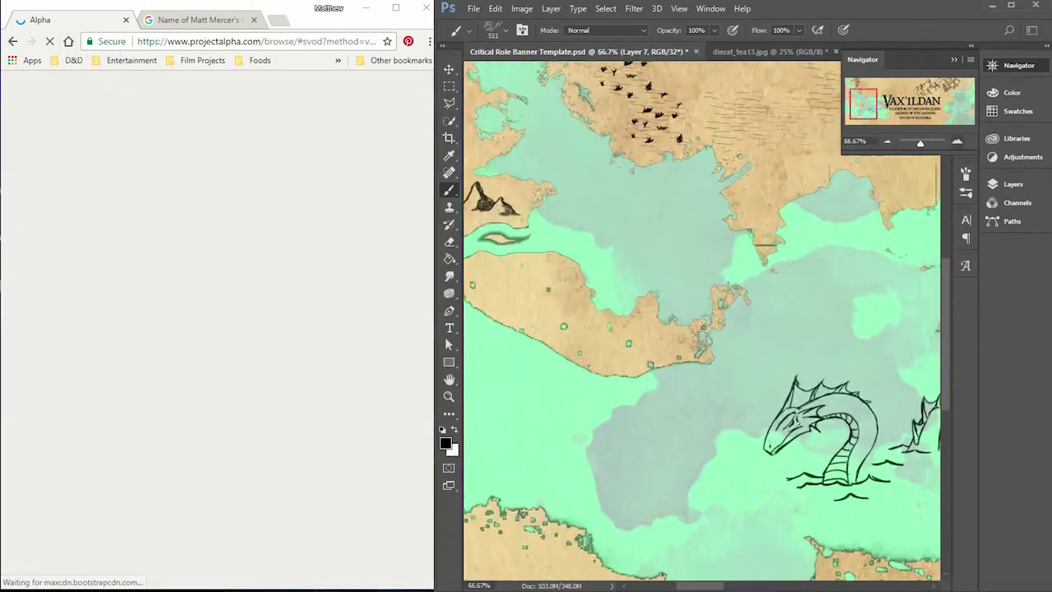
{"action": "key", "text": "ctrl+plus"}
{"action": "right_click", "coordinate": [697, 355]}
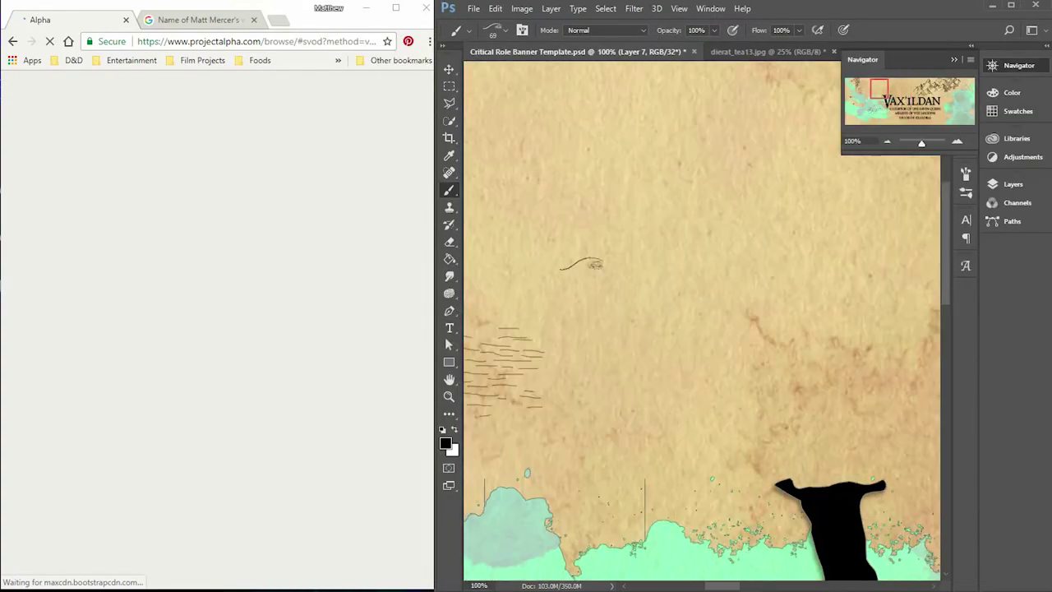
{"action": "left_click", "coordinate": [571, 255]}
{"action": "key", "text": "Return"}
- Replace a misplaced large mountain stamp with a smaller mountain stamp
{"action": "key", "text": "ctrl+minus"}
{"action": "key", "text": "ctrl+minus"}
{"action": "key", "text": "ctrl+minus"}
{"action": "right_click", "coordinate": [724, 255]}
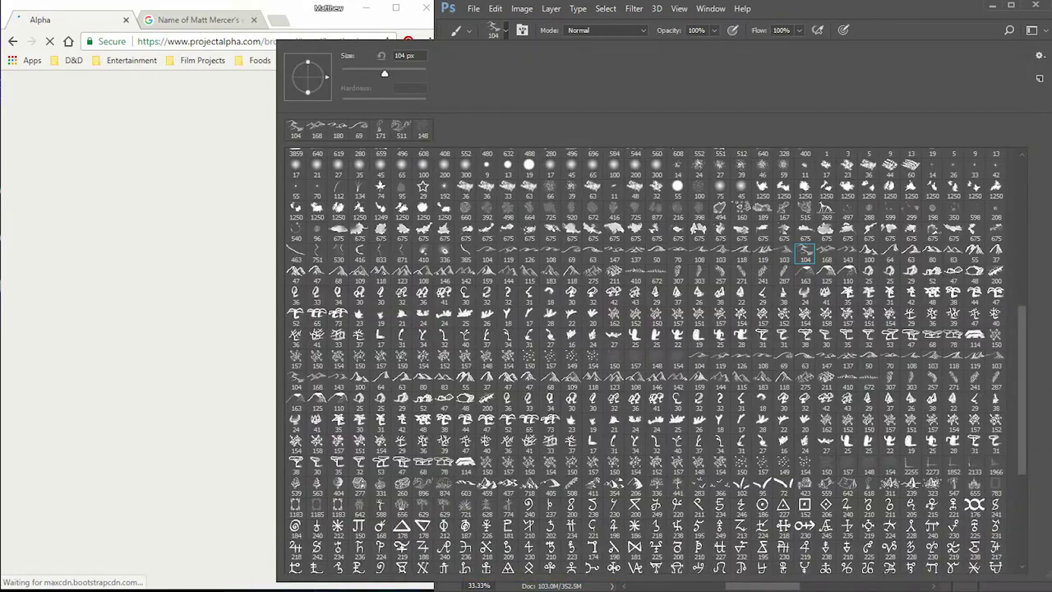
{"action": "key", "text": "Return"}
{"action": "left_click", "coordinate": [723, 255]}
{"action": "key", "text": "ctrl+z"}
{"action": "right_click", "coordinate": [579, 205]}
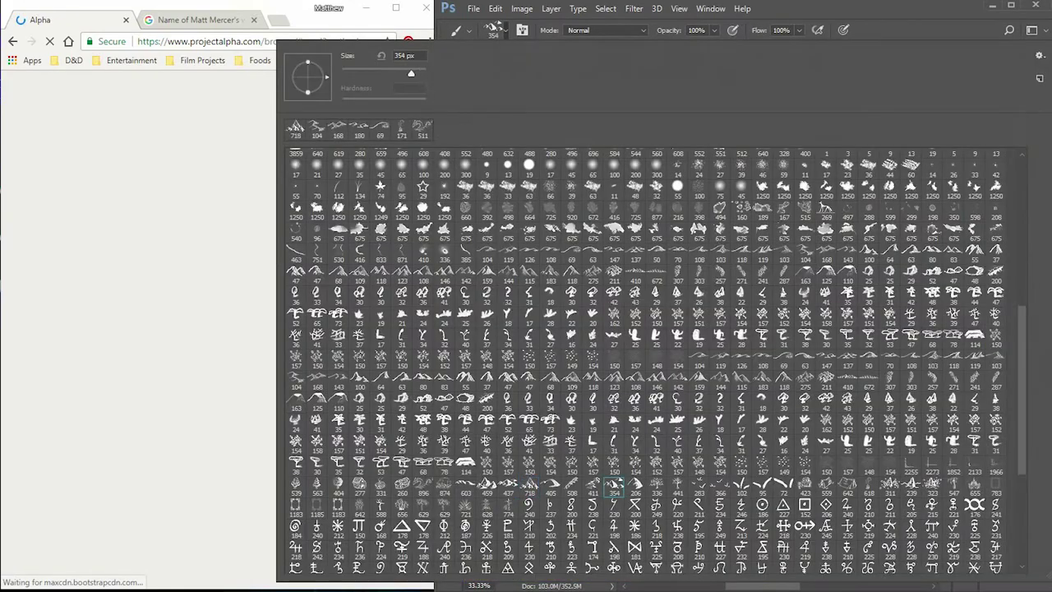
{"action": "key", "text": "Return"}
{"action": "left_click", "coordinate": [579, 205]}
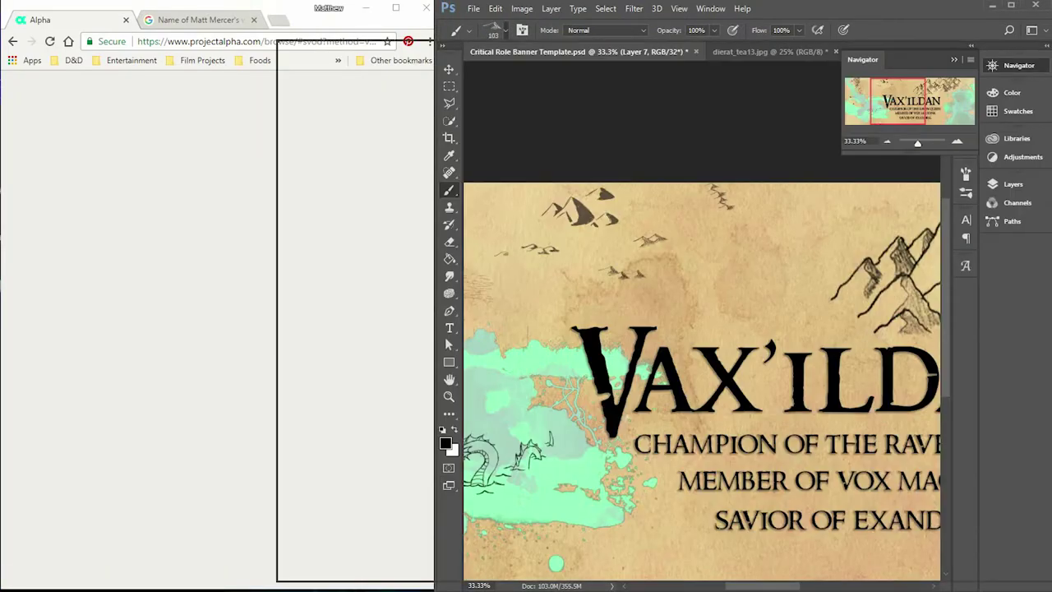
- Select the Forest01 tree stamp brush for the forests
{"action": "key", "text": "ctrl+plus"}
{"action": "scroll", "coordinate": [702, 349], "scroll_direction": "left", "scroll_amount": 10}
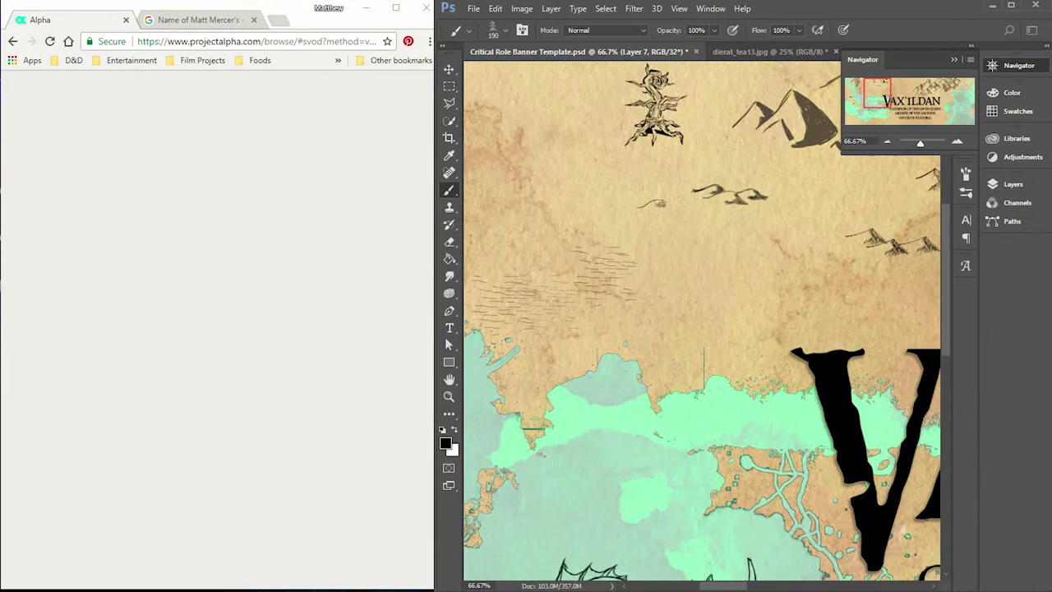
{"action": "left_click", "coordinate": [502, 31]}
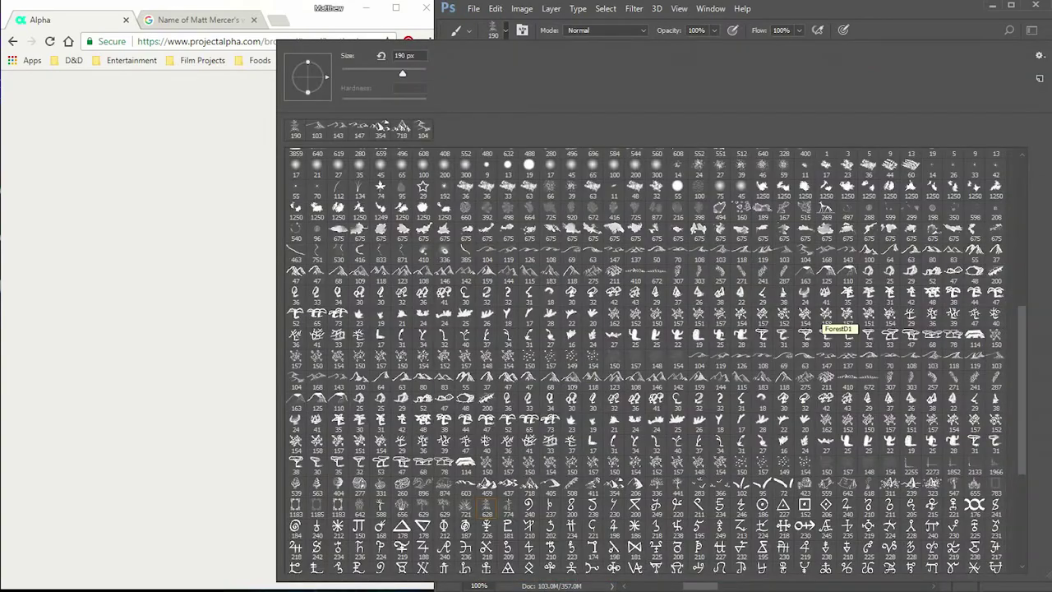
{"action": "double_click", "coordinate": [595, 316]}
{"action": "scroll", "coordinate": [703, 320], "scroll_direction": "left", "scroll_amount": 5}
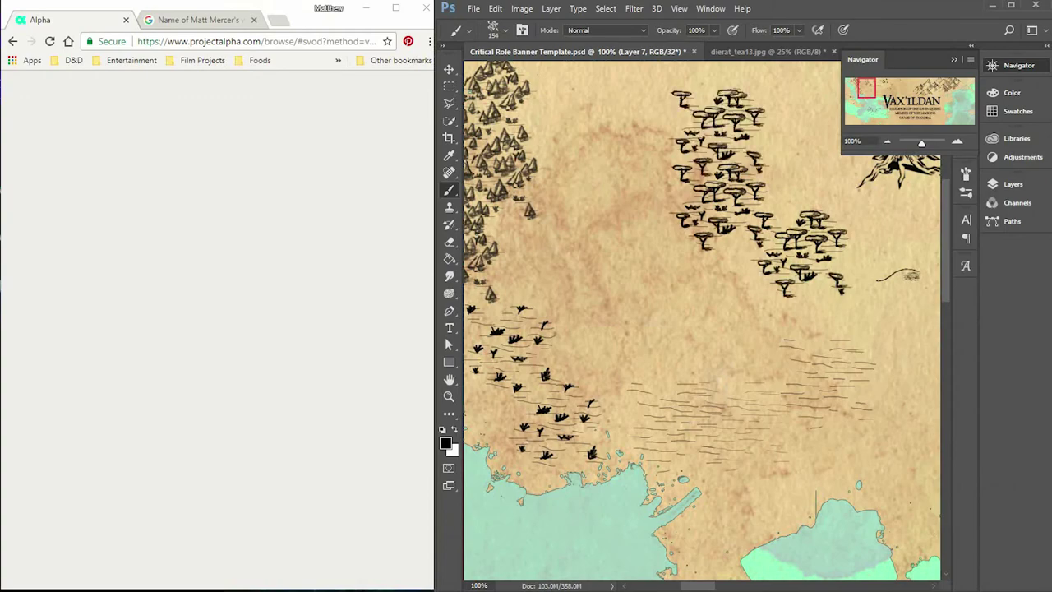
{"action": "key", "text": "ctrl+minus"}
{"action": "key", "text": "ctrl+minus"}
{"action": "key", "text": "ctrl+minus"}
{"action": "key", "text": "ctrl+minus"}
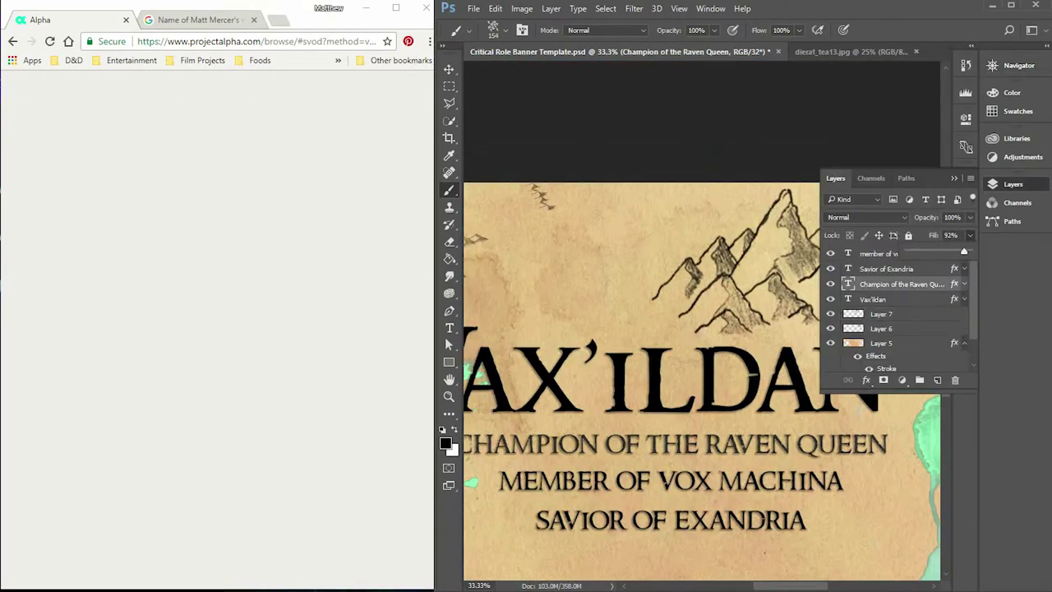
- Lower the Fill of Layer 3, the green sea, to 65%
{"action": "left_click", "coordinate": [886, 269]}
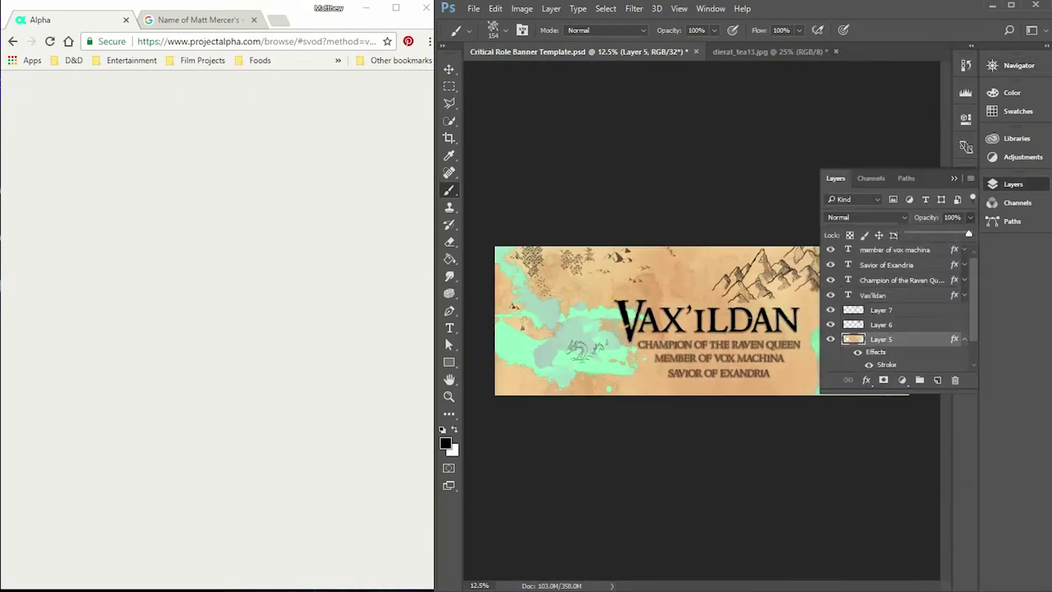
{"action": "left_click", "coordinate": [881, 350]}
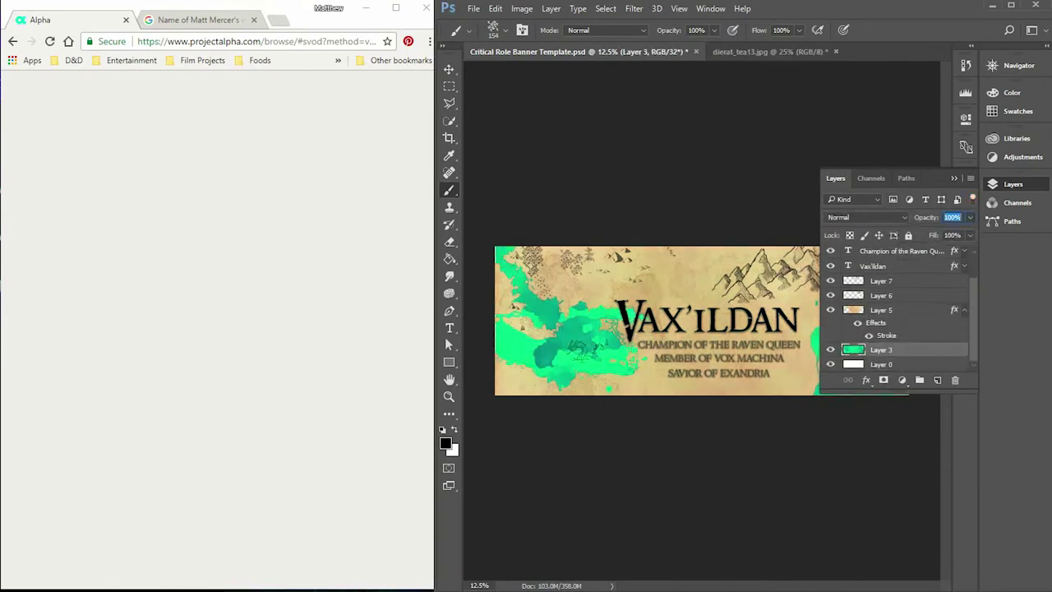
{"action": "left_click_drag", "start_coordinate": [964, 250], "coordinate": [947, 250]}
{"action": "key", "text": "alt+bracketright"}
{"action": "key", "text": "alt+bracketright"}
{"action": "key", "text": "alt+bracketright"}
{"action": "key", "text": "alt+bracketright"}
{"action": "key", "text": "alt+bracketright"}
{"action": "key", "text": "alt+bracketright"}
{"action": "key", "text": "alt+bracketright"}
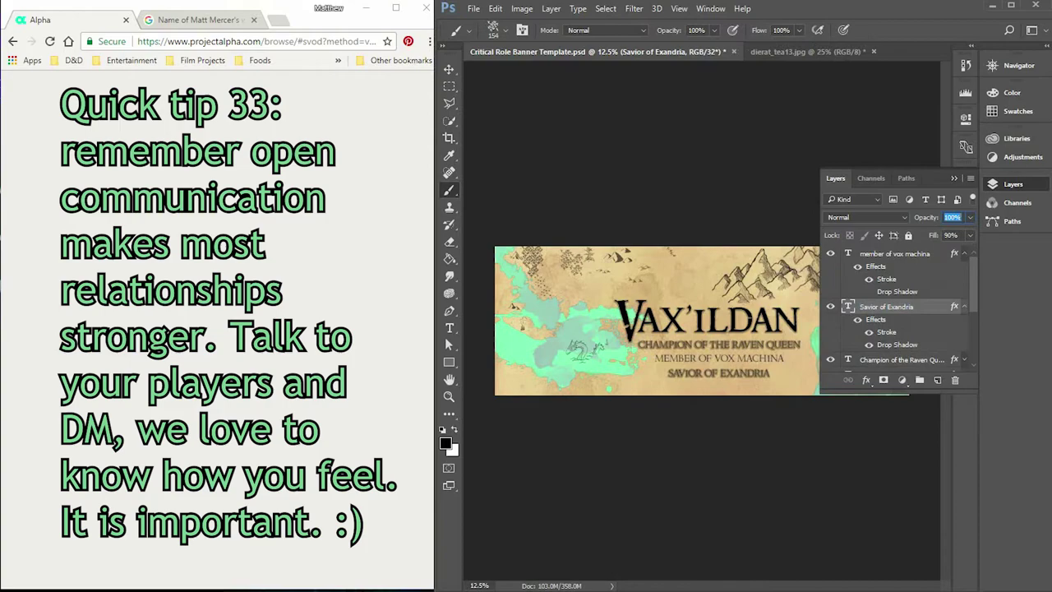
{"action": "key", "text": "F7"}
- Stamp two small figures onto Layer 7 with a smaller brush
{"action": "scroll", "coordinate": [551, 279], "scroll_direction": "up", "scroll_amount": 6}
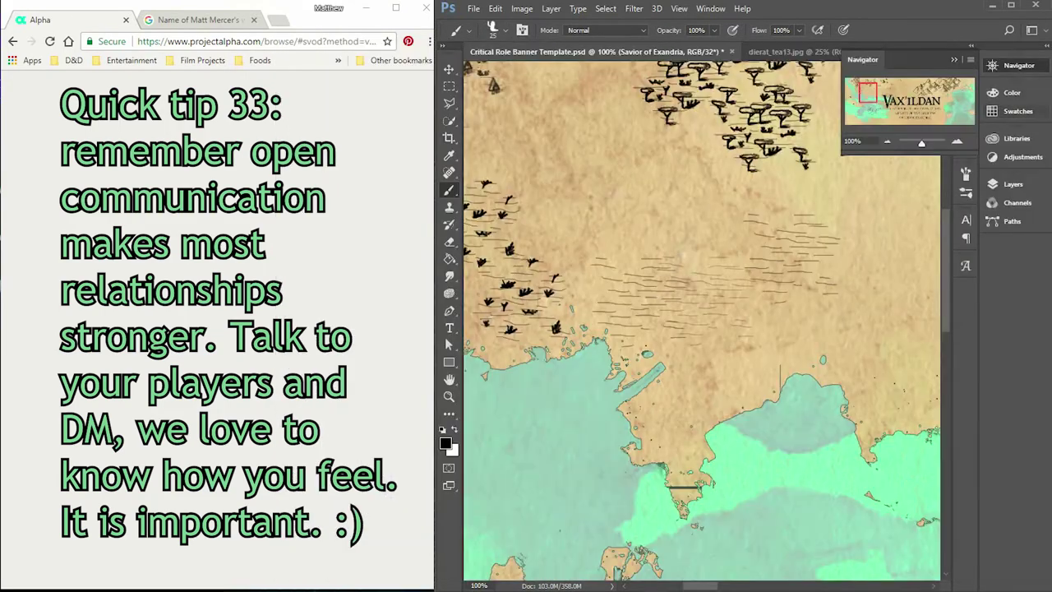
{"action": "key", "text": "F7"}
{"action": "left_click", "coordinate": [747, 329]}
{"action": "key", "text": "F7"}
{"action": "left_click", "coordinate": [647, 253]}
{"action": "left_click", "coordinate": [629, 341]}
- Choose a larger rocky-cliff stamp brush from the brush presets
{"action": "left_click", "coordinate": [779, 256]}
{"action": "right_click", "coordinate": [779, 256]}
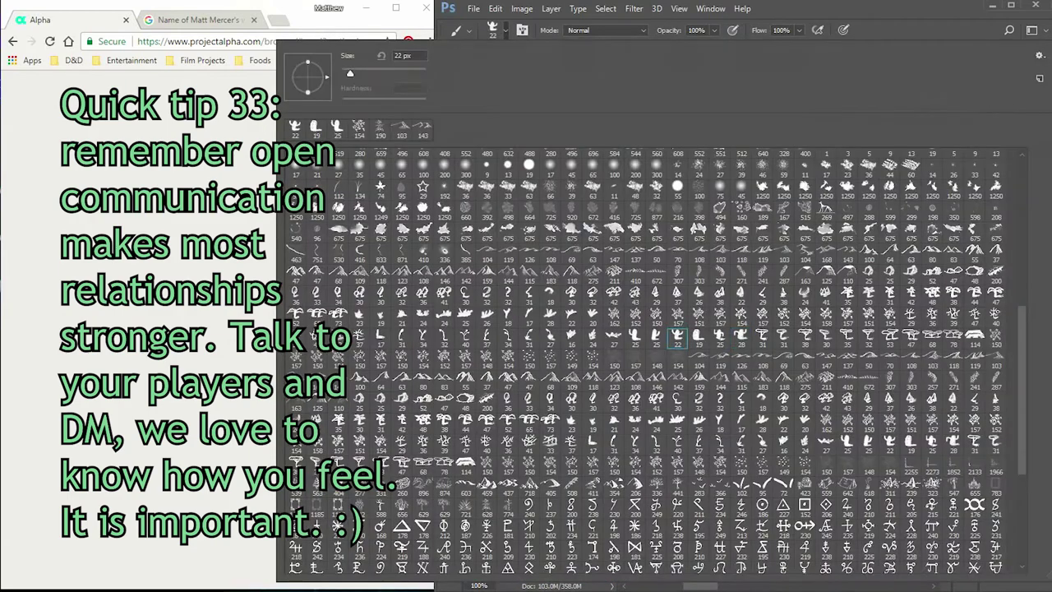
{"action": "scroll", "coordinate": [698, 320], "scroll_direction": "down", "scroll_amount": 4}
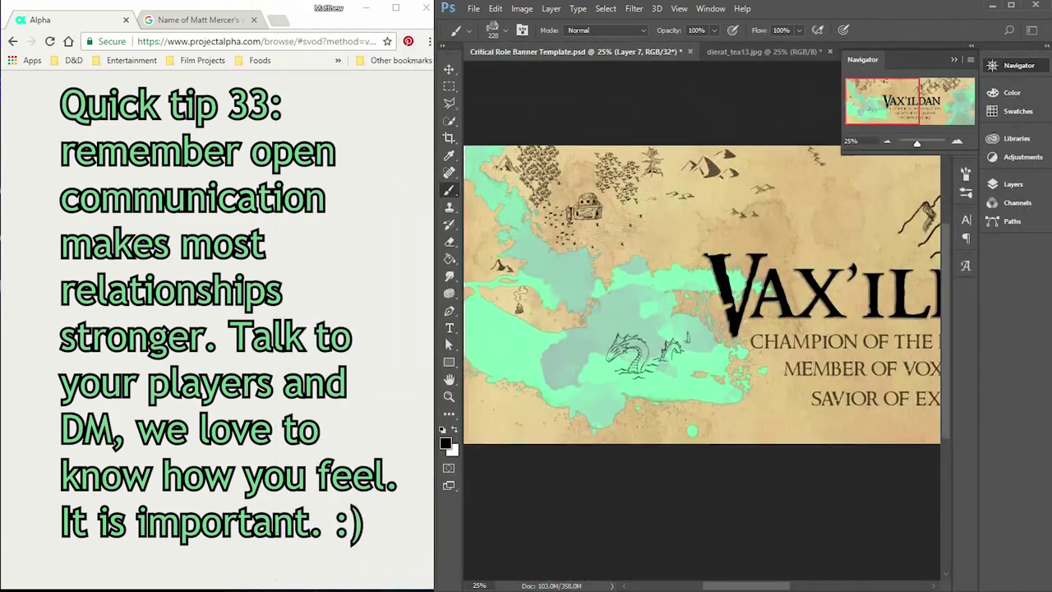
{"action": "key", "text": "F7"}
{"action": "left_click", "coordinate": [506, 31]}
{"action": "key", "text": "Escape"}
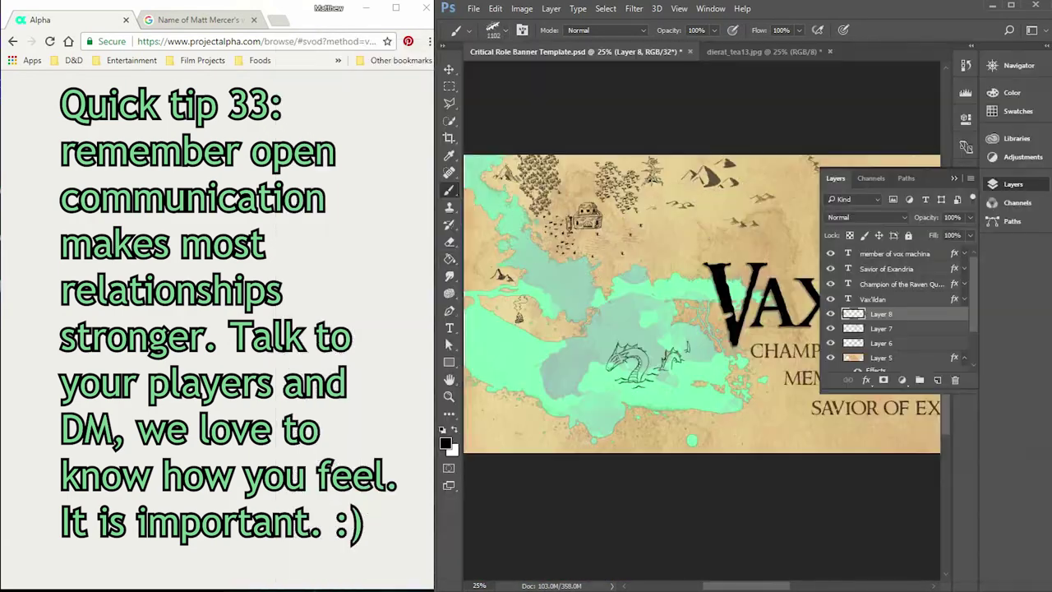
- Stamp a rocky cliff near the top forests on Layer 8 and nudge it slightly
{"action": "left_click", "coordinate": [507, 31]}
{"action": "key", "text": "Escape"}
{"action": "key", "text": "v"}
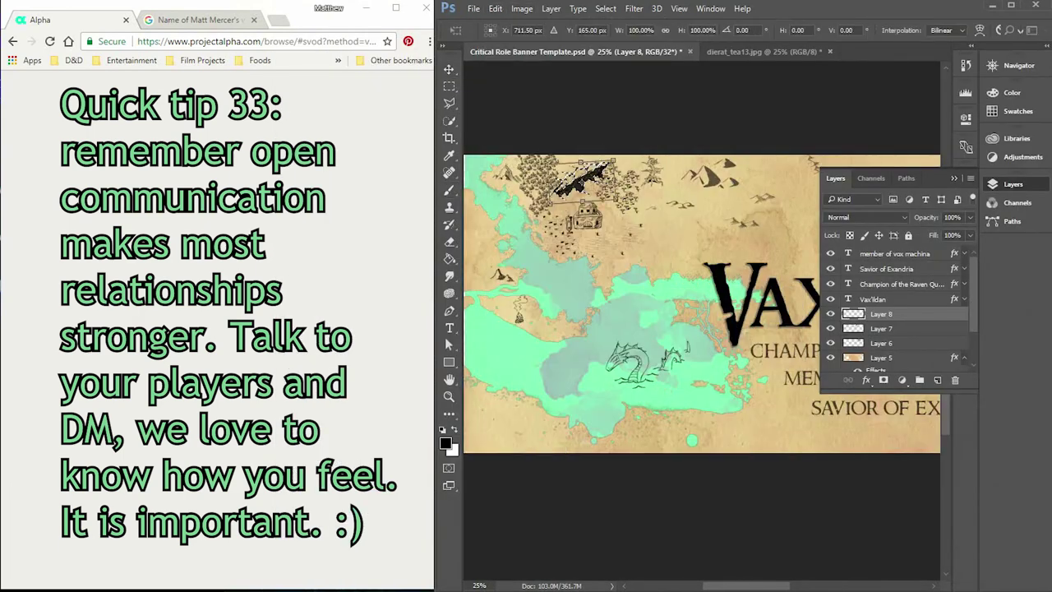
{"action": "left_click_drag", "start_coordinate": [580, 174], "coordinate": [579, 164]}
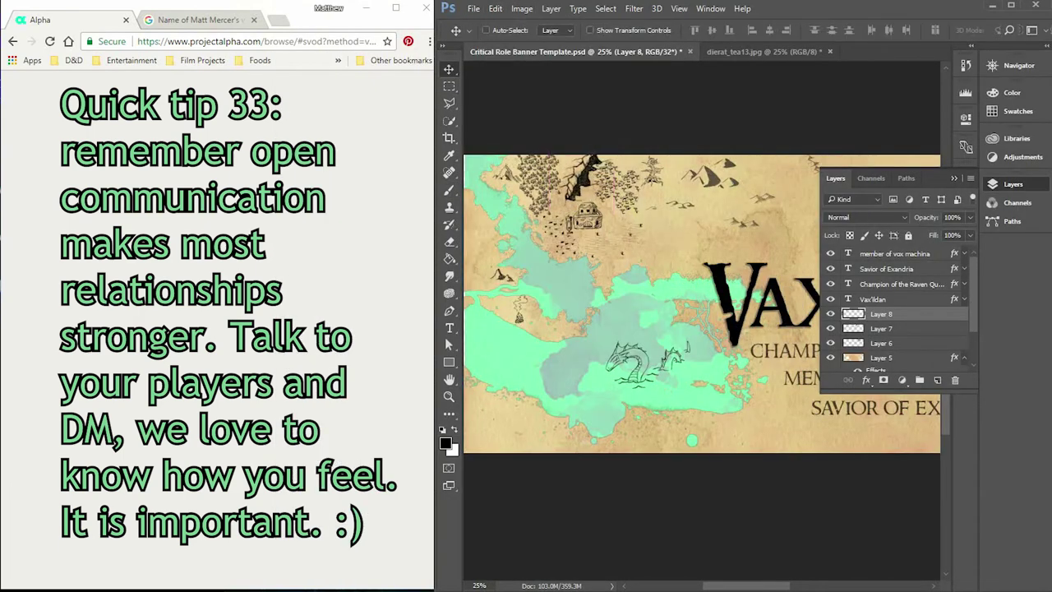
- Return to the Brush tool and pick a smaller stamp brush preset
{"action": "key", "text": "F7"}
{"action": "left_click", "coordinate": [1019, 65]}
{"action": "scroll", "coordinate": [698, 320], "scroll_direction": "up", "scroll_amount": 3}
{"action": "key", "text": "b"}
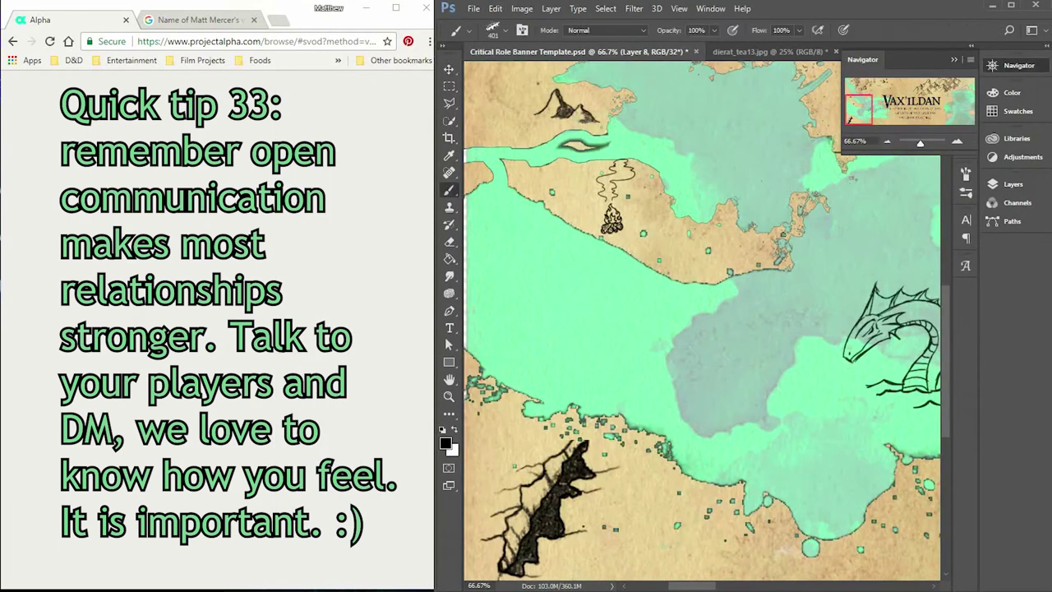
{"action": "left_click", "coordinate": [493, 31]}
{"action": "double_click", "coordinate": [337, 296]}
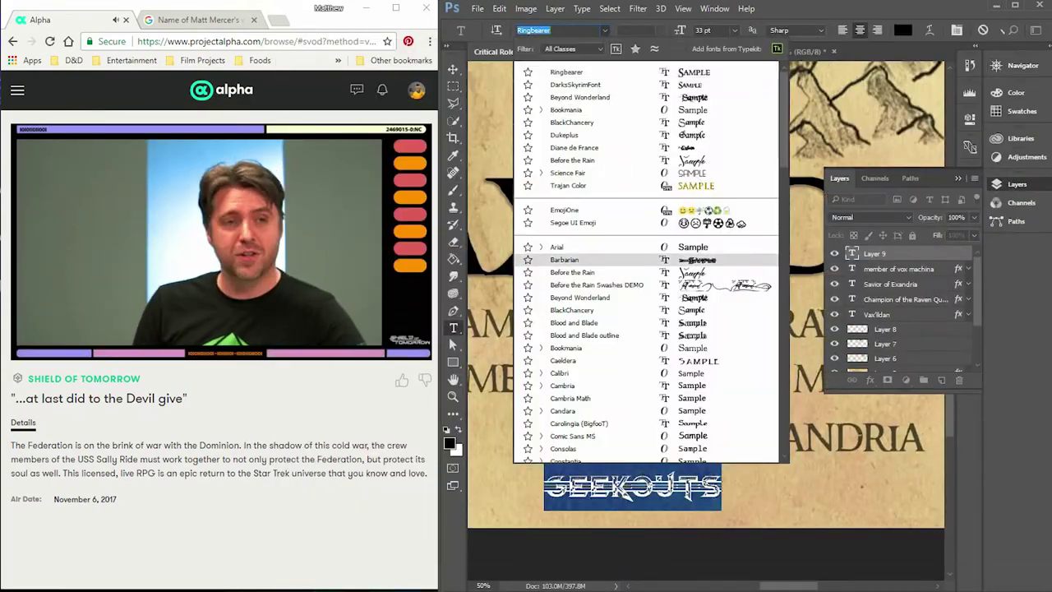
- Give the GEEKOUTS signature the Barbarian font, commit it, and switch to Move
{"action": "left_click", "coordinate": [563, 259]}
{"action": "key", "text": "ctrl+Return"}
{"action": "key", "text": "v"}
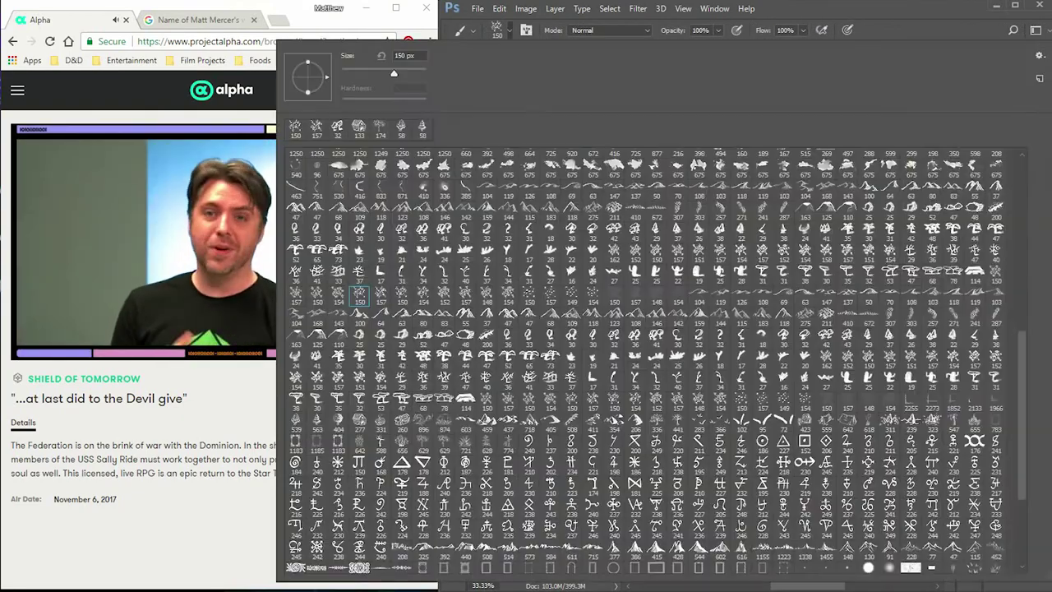
- Pick the 411 px map-symbol stamp brush preset and shrink its size slightly
{"action": "scroll", "coordinate": [654, 362], "scroll_direction": "down", "scroll_amount": 5}
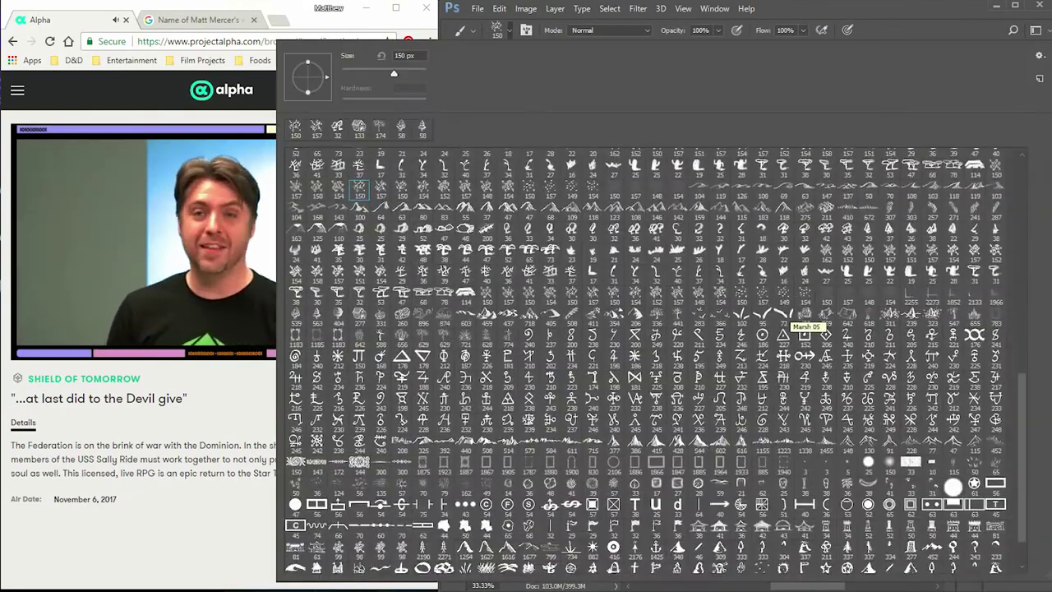
{"action": "scroll", "coordinate": [654, 361], "scroll_direction": "up", "scroll_amount": 4}
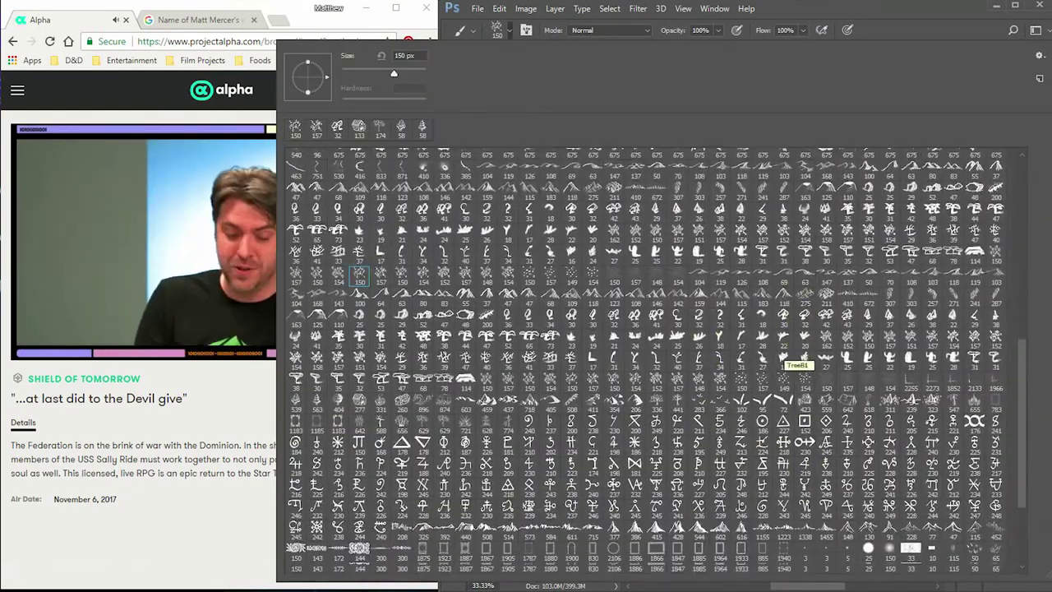
{"action": "left_click", "coordinate": [591, 401]}
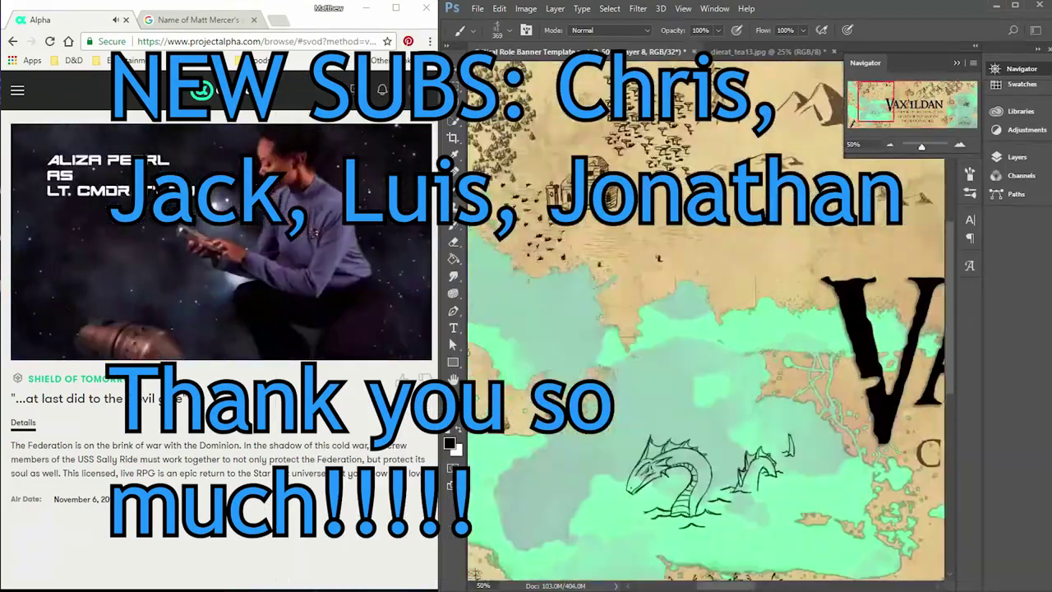
{"action": "key", "text": "bracketleft"}
{"action": "key", "text": "bracketleft"}
{"action": "key", "text": "bracketleft"}
{"action": "key", "text": "bracketleft"}
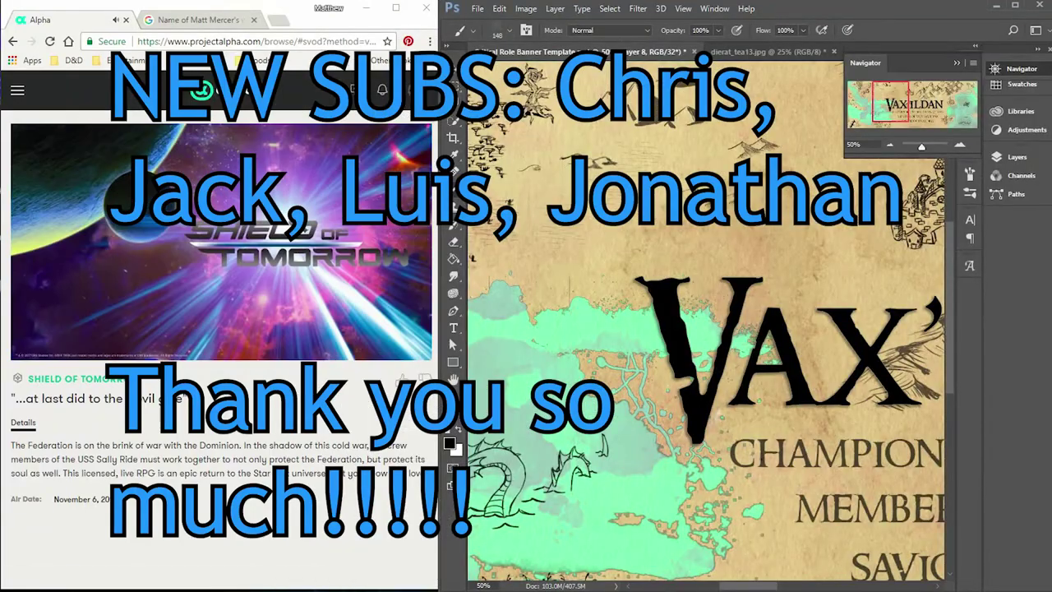